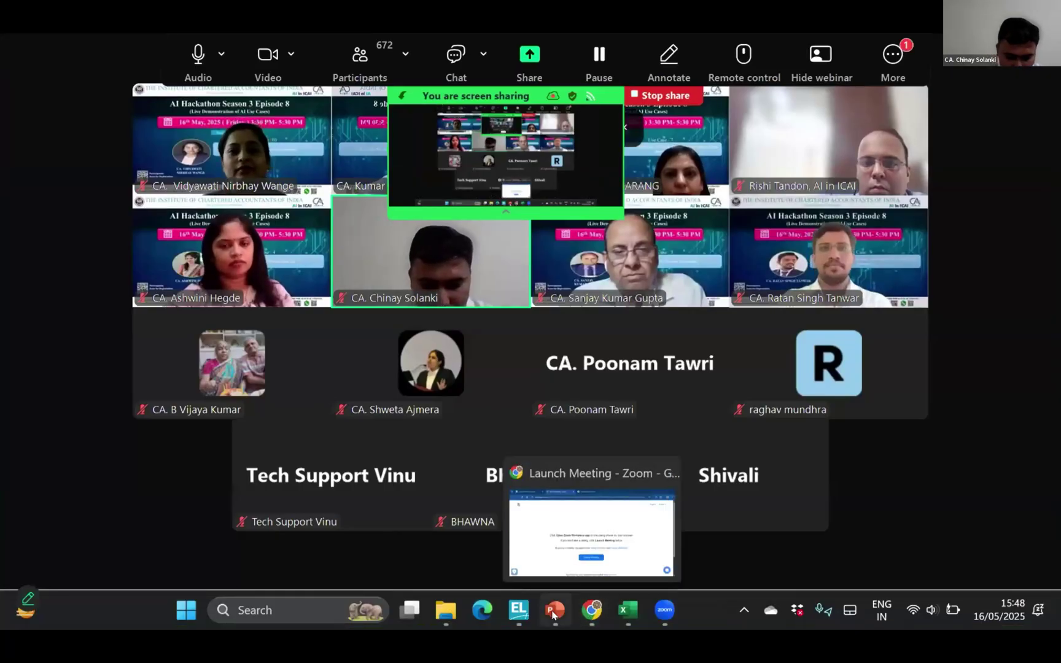
# Switch to the PowerPoint presentation and review the slides on ledger and voucher scrutiny steps and advantages, returning to the title slide.
pyautogui.click(554, 607)
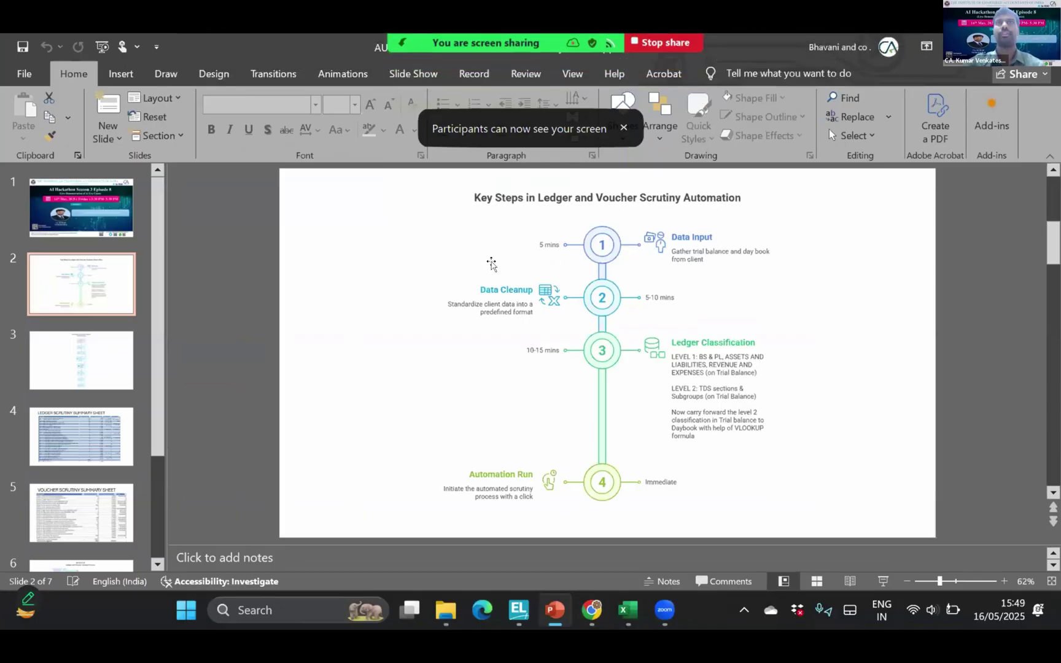
pyautogui.scroll(-1, 478, 207)
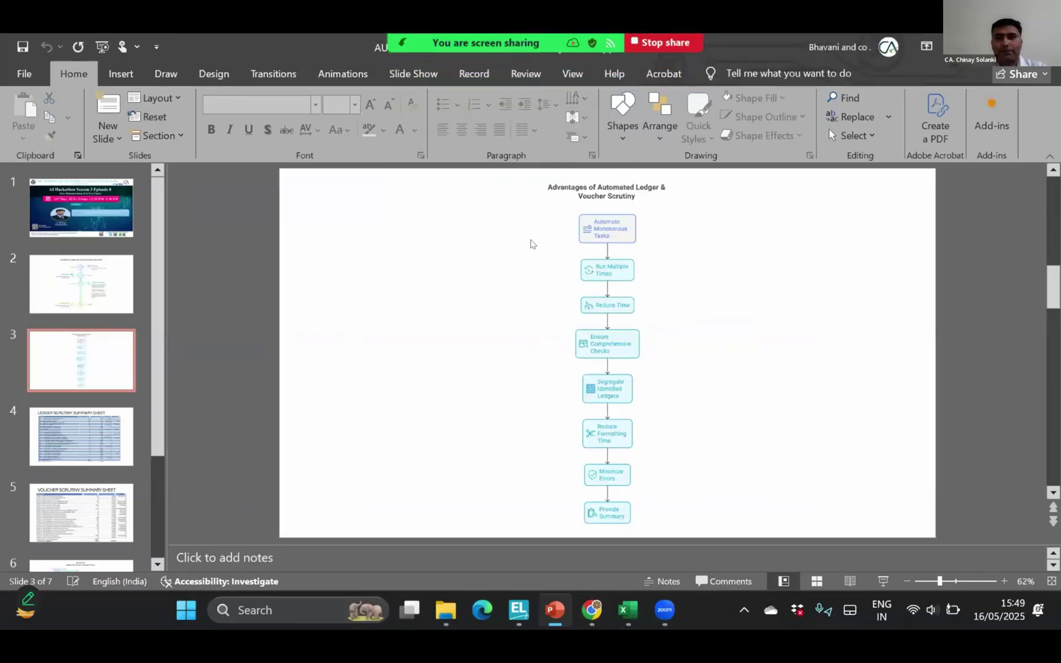
pyautogui.scroll(1, 531, 244)
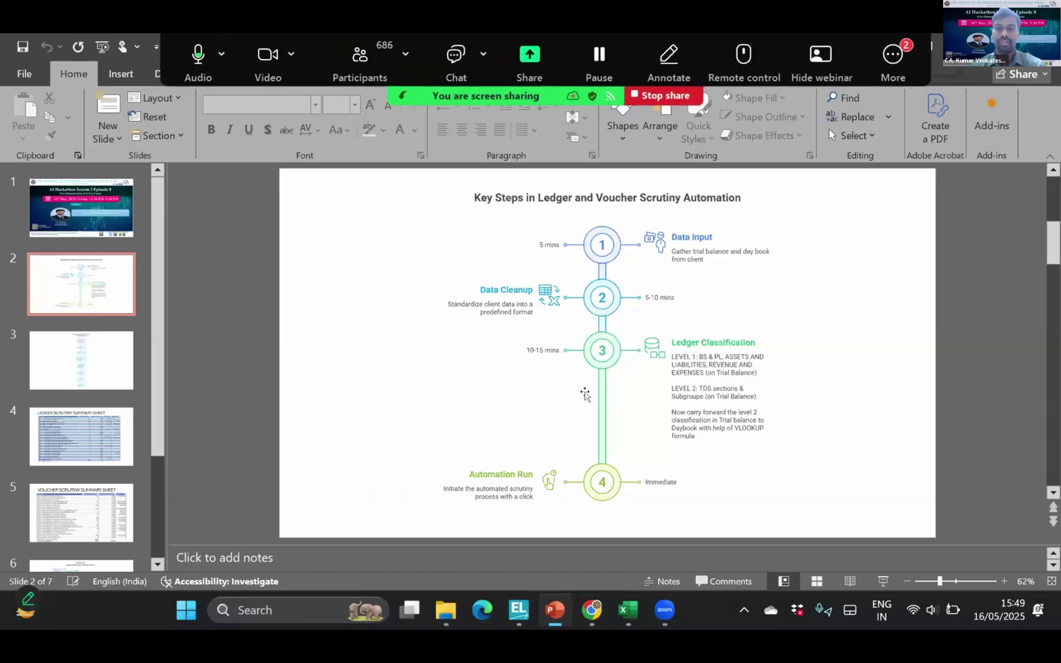
pyautogui.scroll(2, 585, 393)
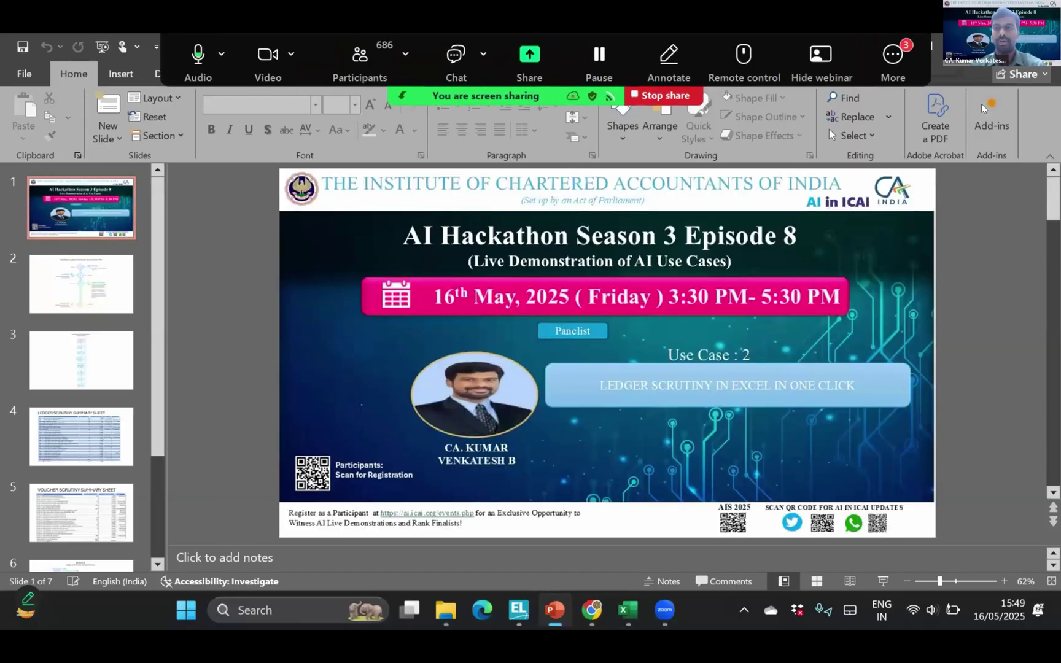
# Switch to the Large Company Trial Balance workbook in Excel and go to the first ledger name, Paid up share capital.
pyautogui.click(638, 622)
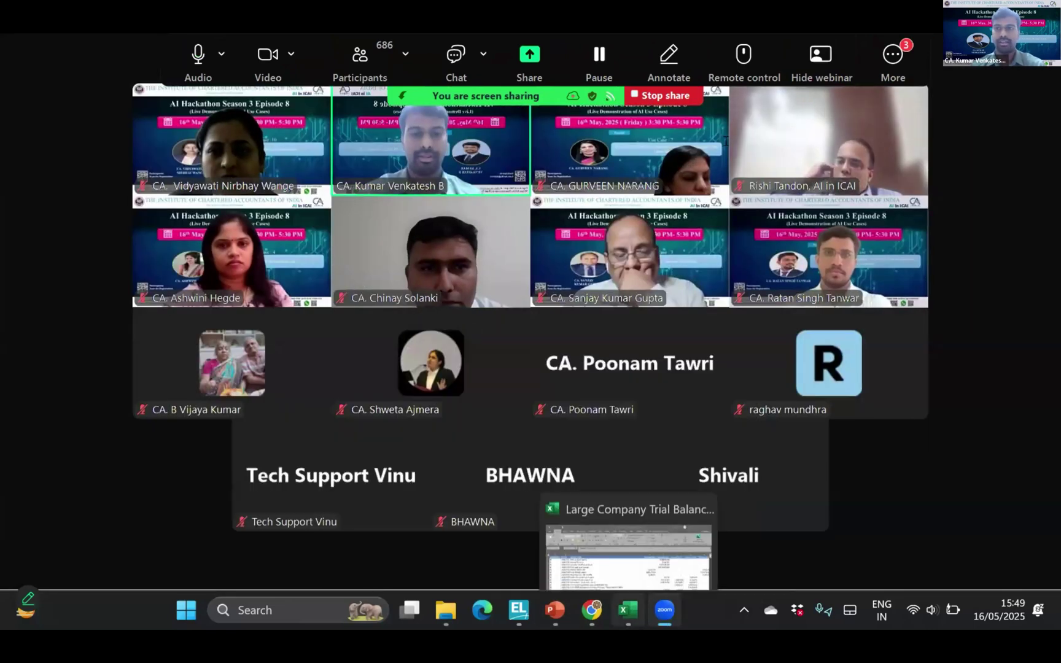
pyautogui.click(315, 284)
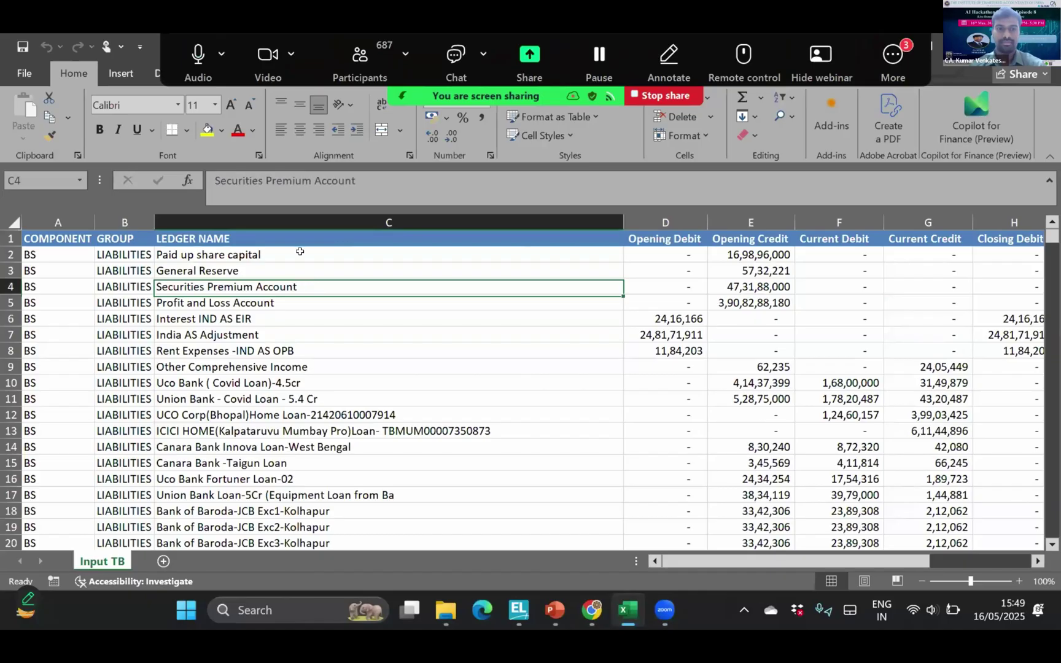
pyautogui.press('Up')
pyautogui.press('Up')
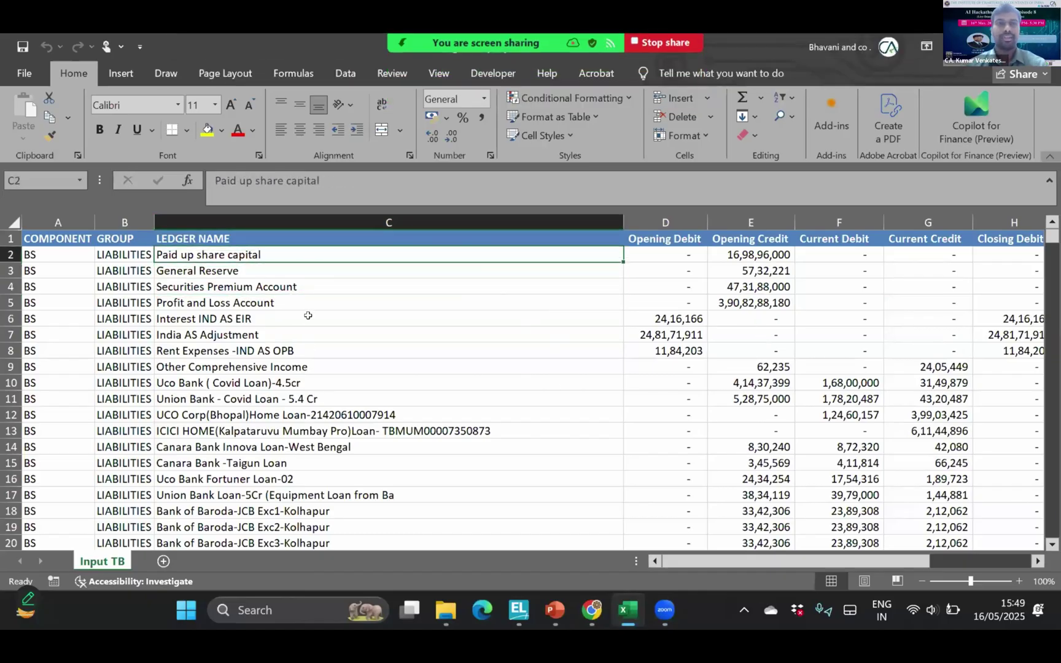
# Highlight the full list of ledger names from Paid up share capital to the last row, and return to the first ledger.
pyautogui.click(267, 301)
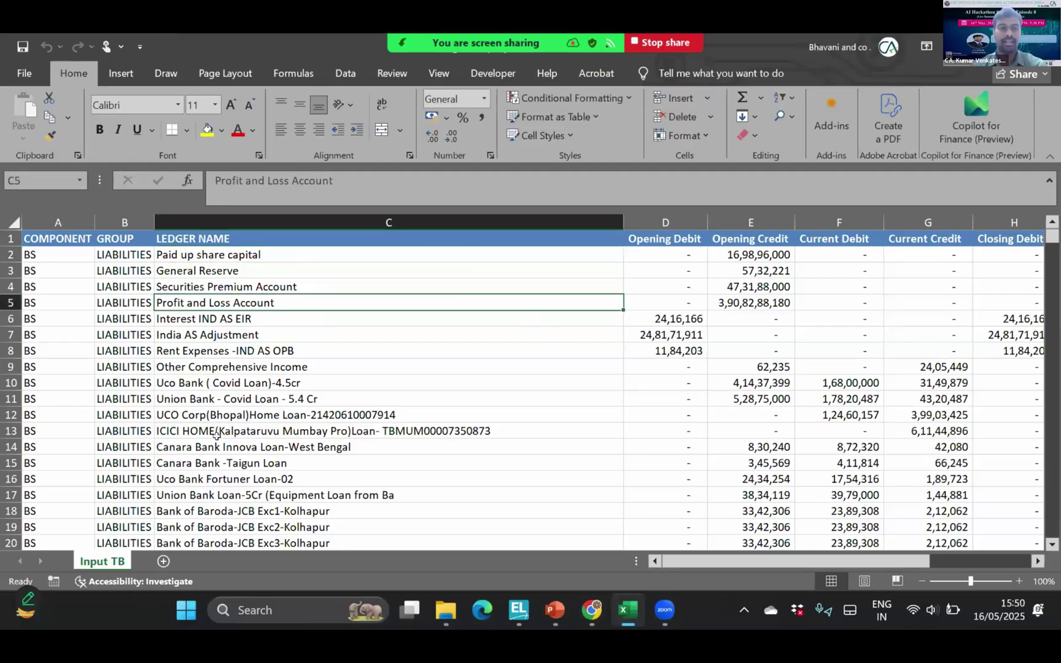
pyautogui.click(204, 250)
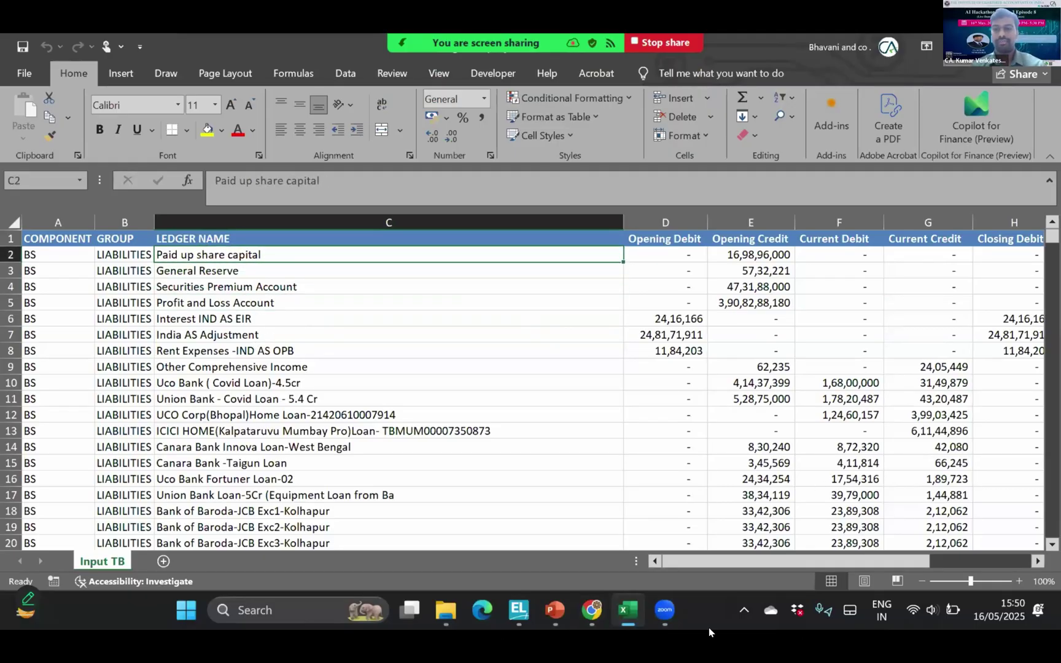
pyautogui.hotkey('ctrl', 'shift', 'Down')
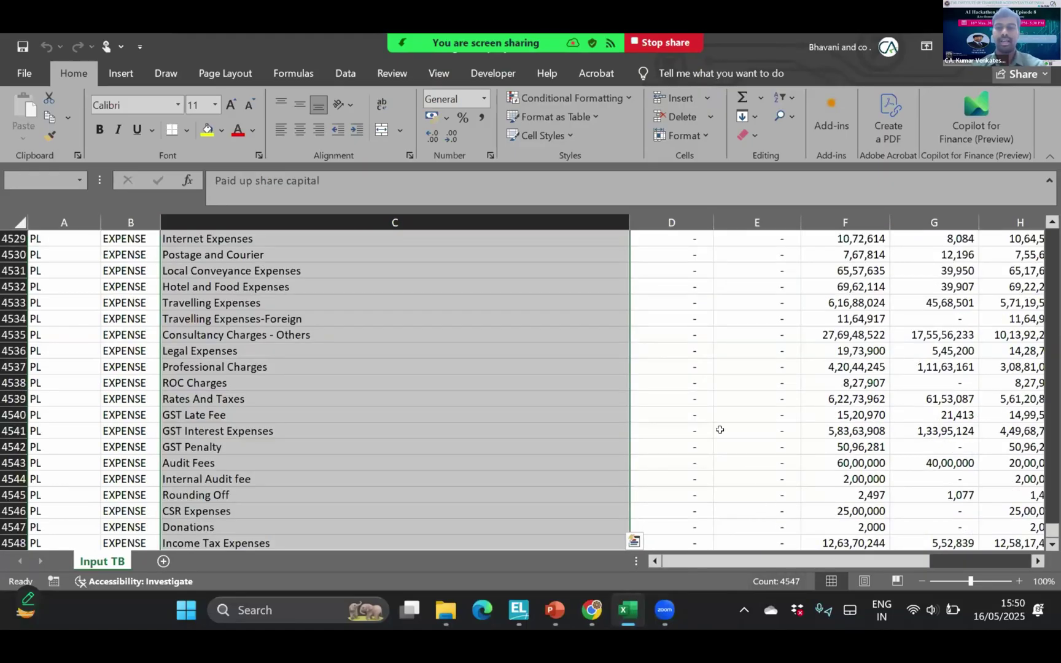
pyautogui.hotkey('ctrl', 'Up')
pyautogui.press('Down')
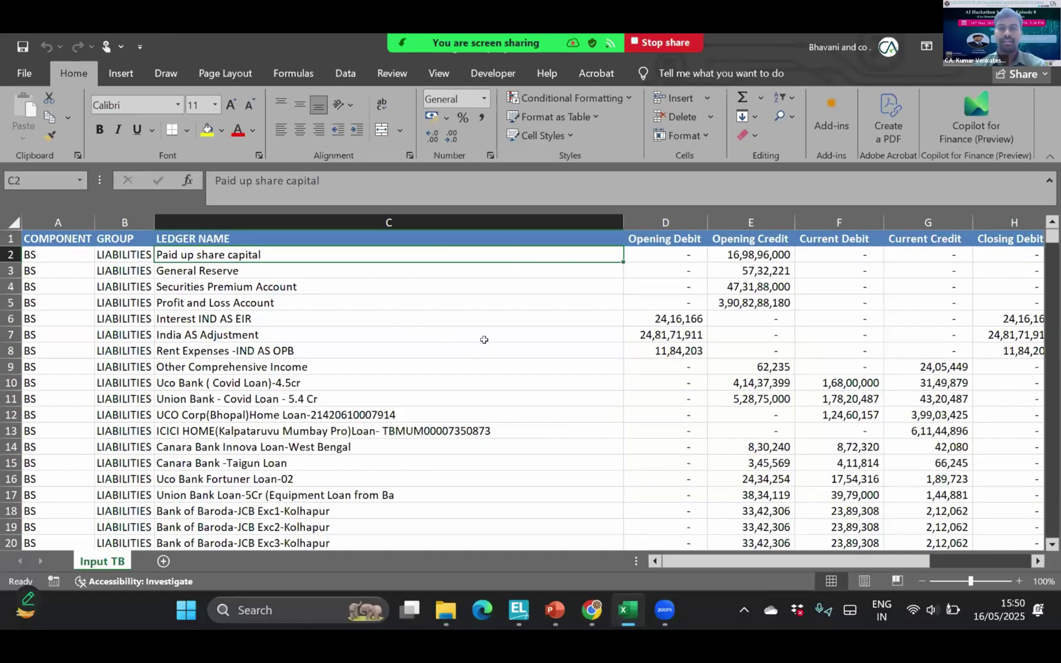
# Highlight the header cells from LEDGER NAME to Opening Credit, and the whole ledger name column.
pyautogui.press('Up')
pyautogui.hotkey('shift', 'Right')
pyautogui.hotkey('shift', 'Right')
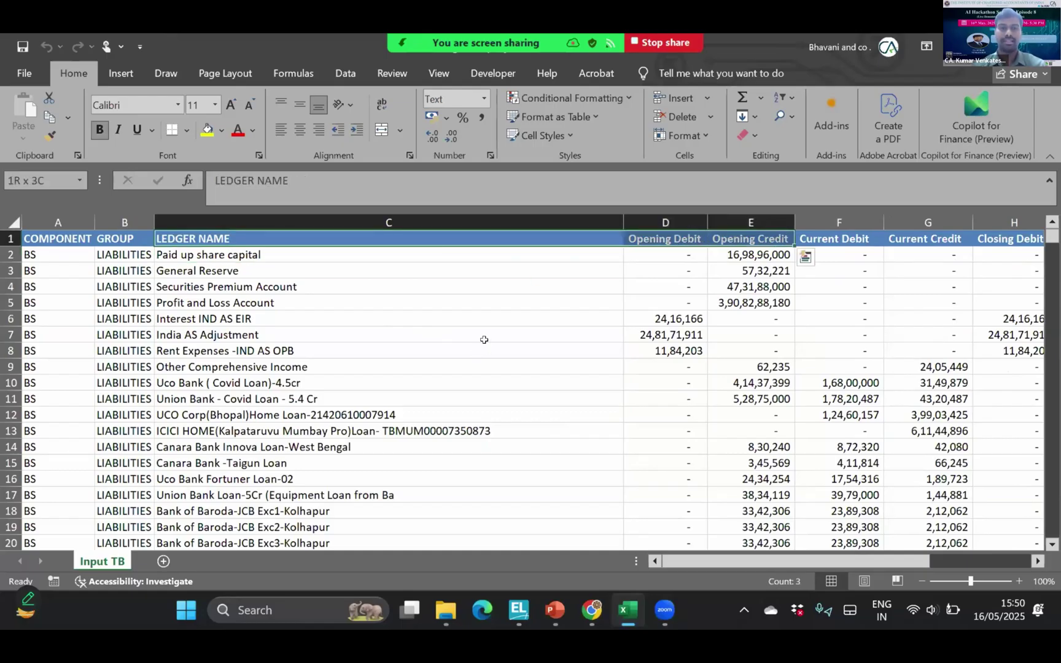
pyautogui.press('Left')
pyautogui.press('Right')
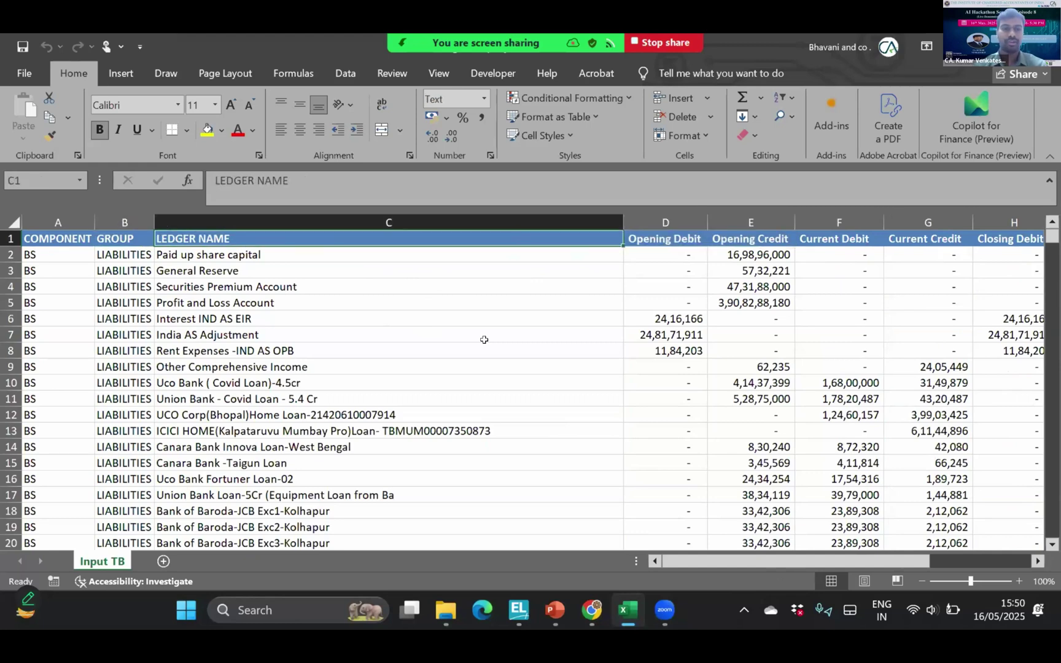
pyautogui.hotkey('ctrl', 'space')
pyautogui.press('Right')
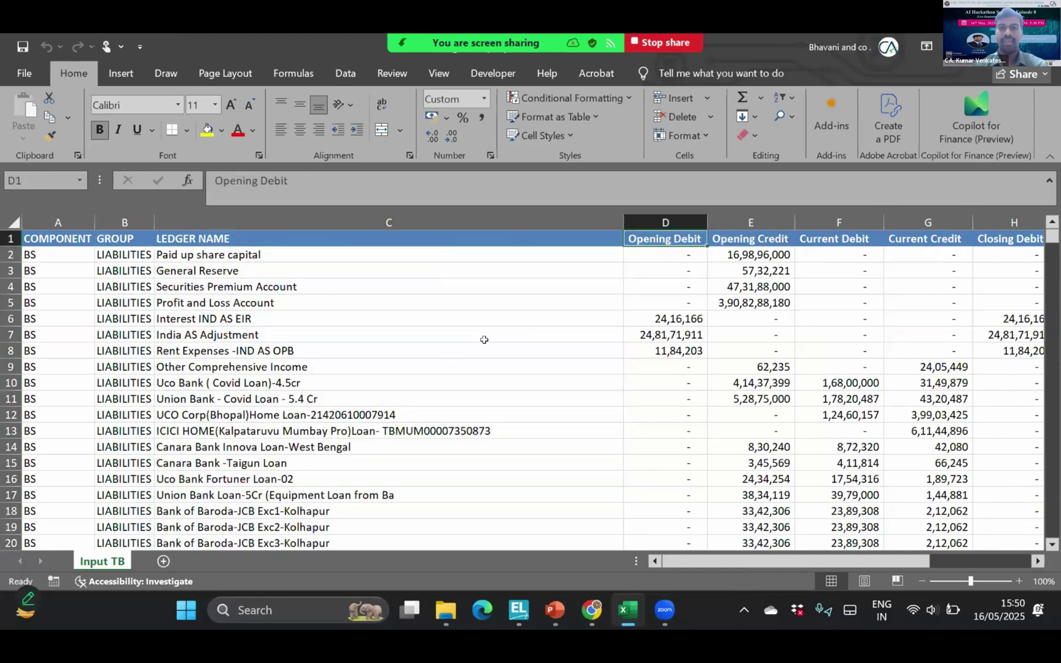
# Highlight the amount columns from Opening Debit through Closing Credit, and return to the GROUP header.
pyautogui.hotkey('ctrl', 'space')
pyautogui.hotkey('shift', 'Right')
pyautogui.hotkey('shift', 'Right')
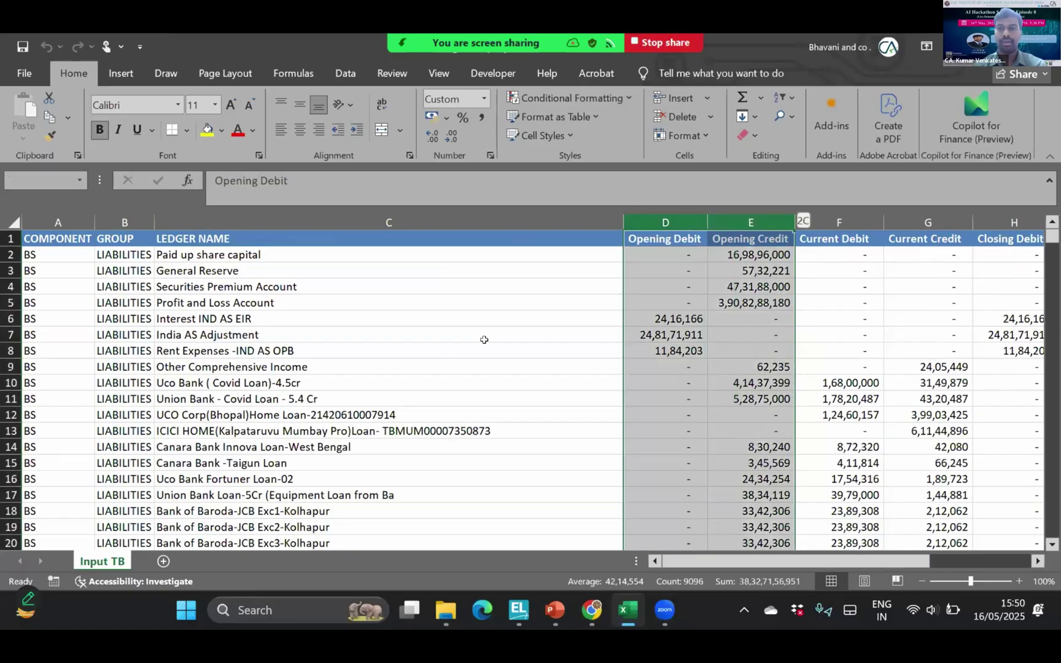
pyautogui.hotkey('shift', 'Right')
pyautogui.hotkey('shift', 'Right')
pyautogui.hotkey('shift', 'Right')
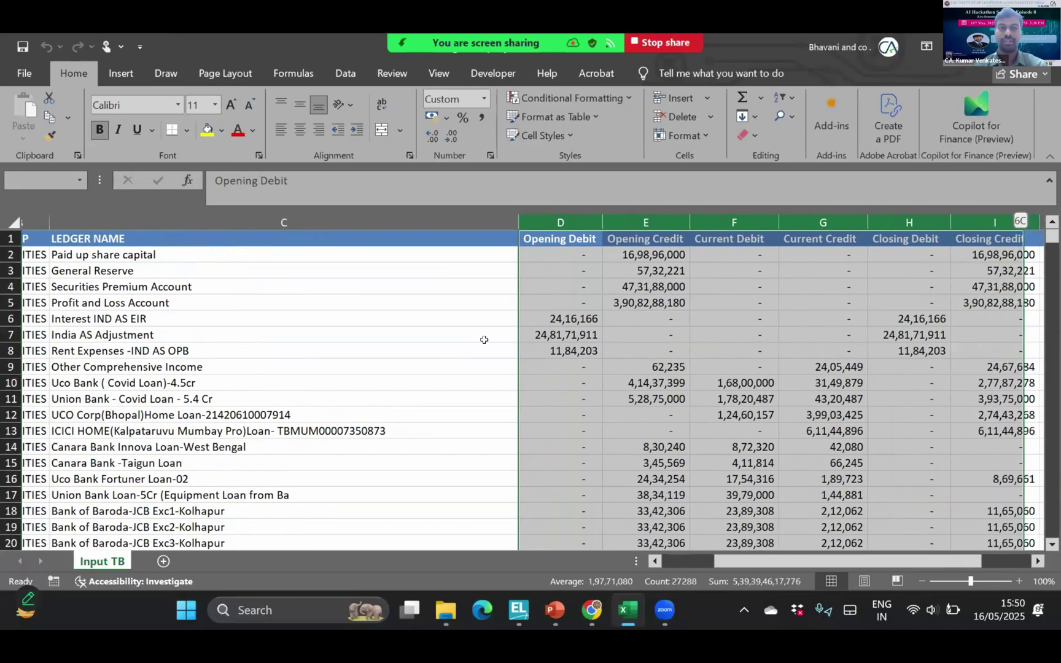
pyautogui.press('Left')
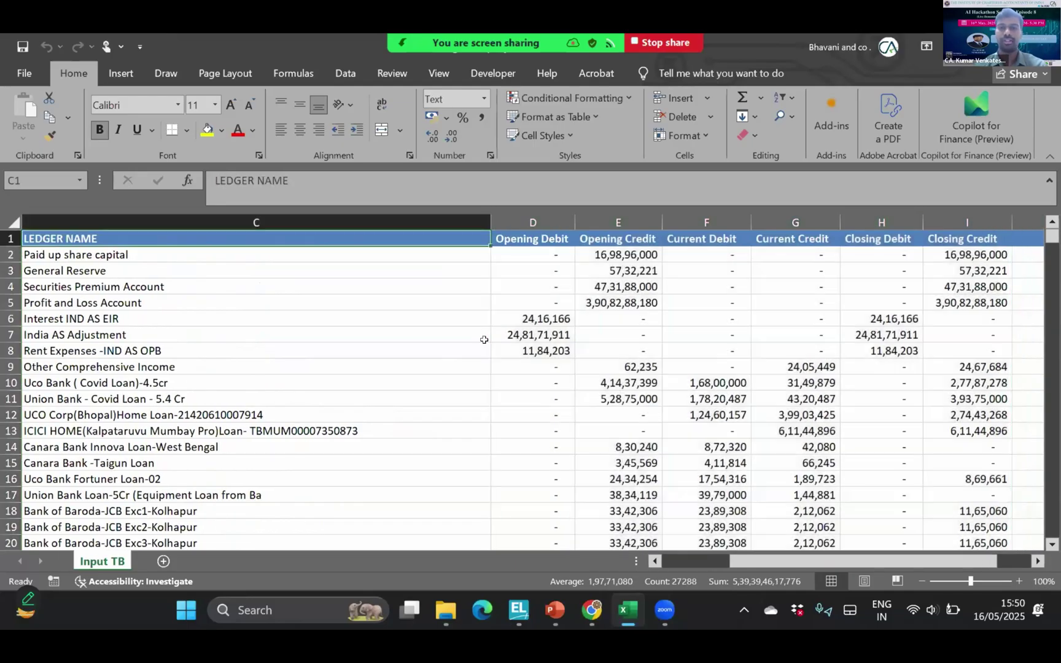
pyautogui.press('Left')
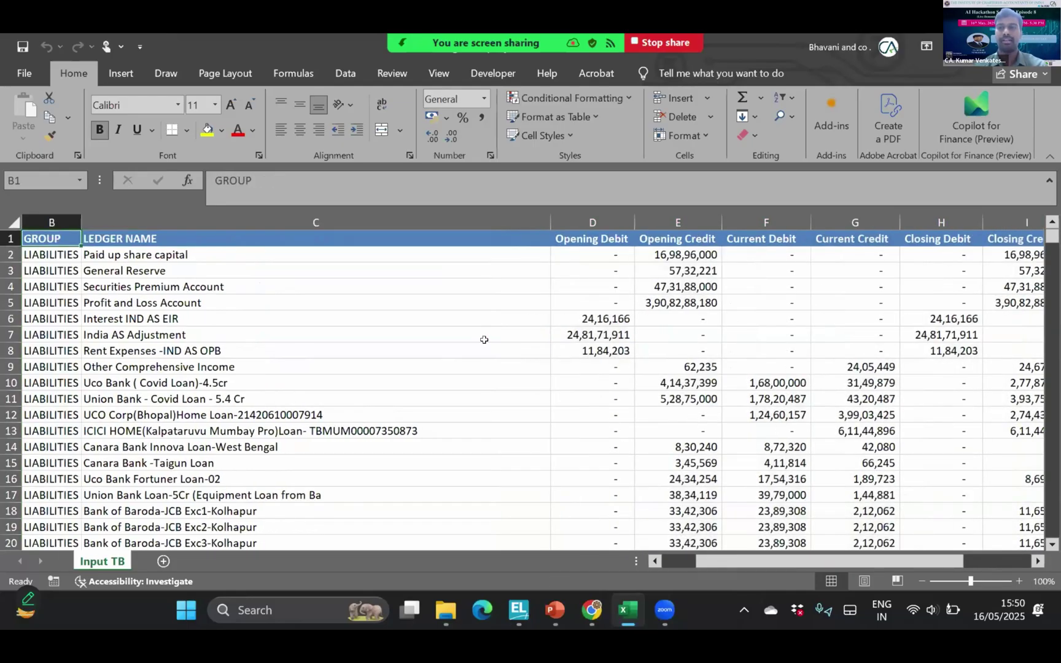
# Highlight the client's trial balance data from the LEDGER NAME column through the Closing Credit column.
pyautogui.press('Right')
pyautogui.hotkey('ctrl', 'space')
pyautogui.hotkey('shift', 'Right')
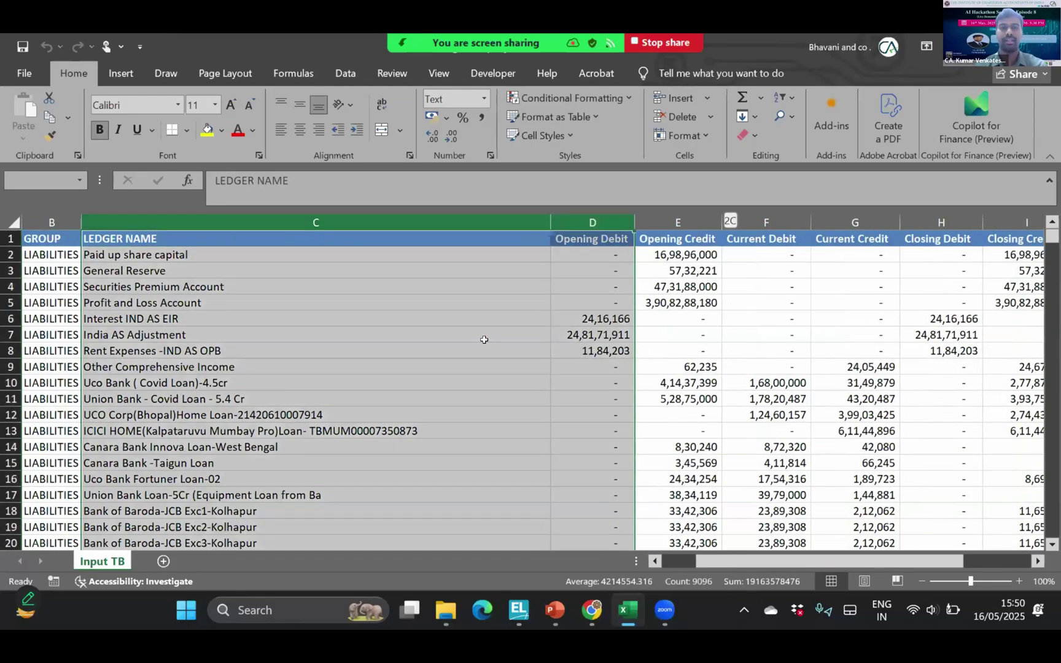
pyautogui.hotkey('shift', 'Right')
pyautogui.hotkey('shift', 'Right')
pyautogui.hotkey('shift', 'Right')
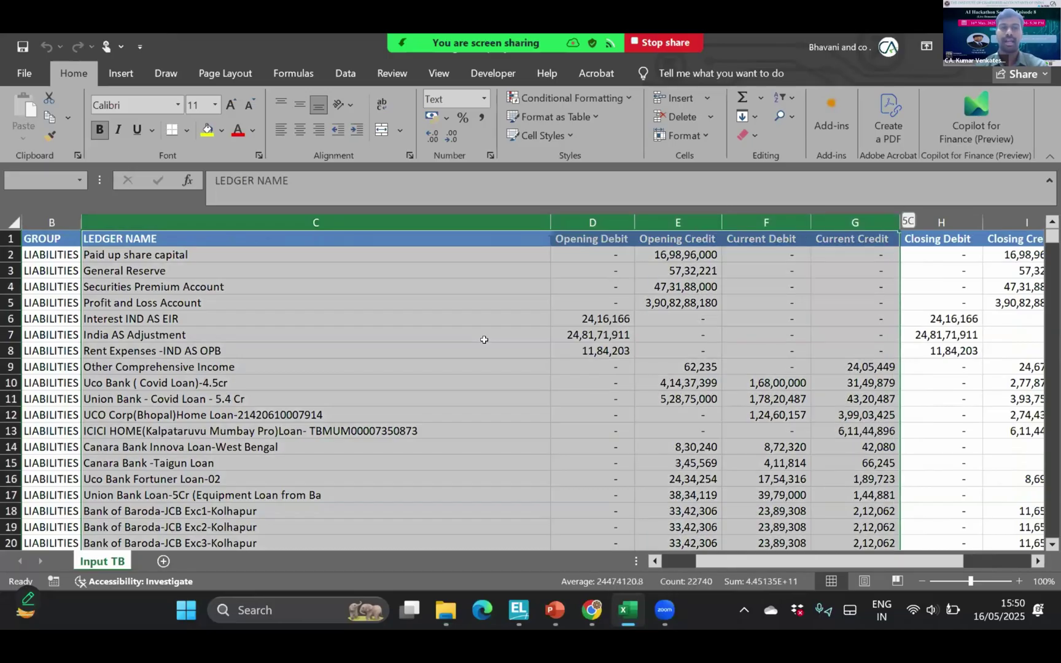
pyautogui.hotkey('shift', 'Right')
pyautogui.hotkey('shift', 'Right')
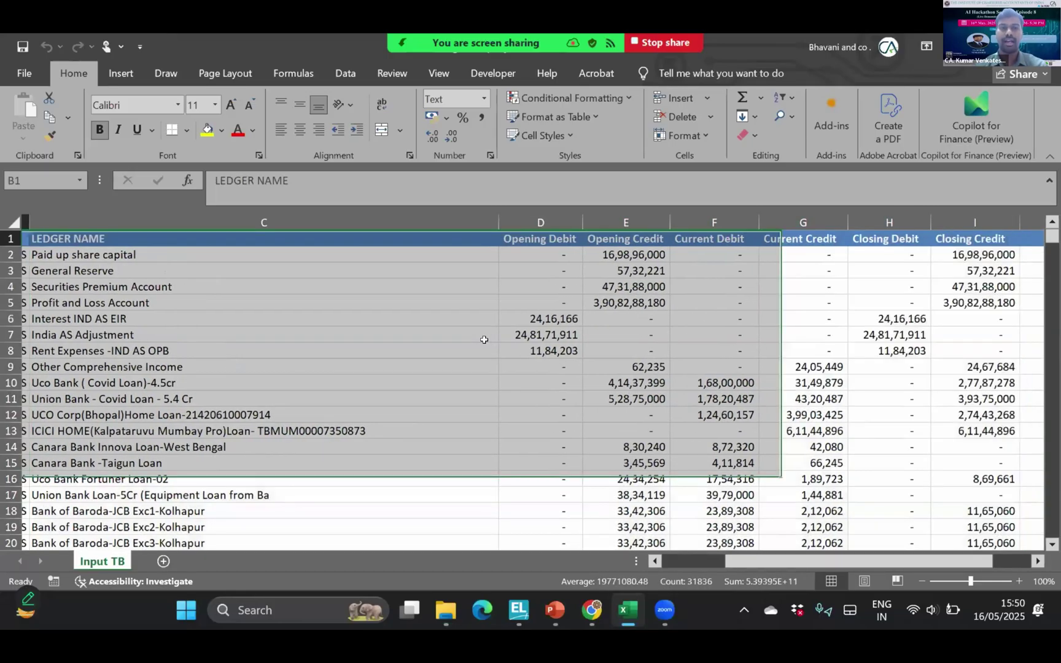
pyautogui.press('Right')
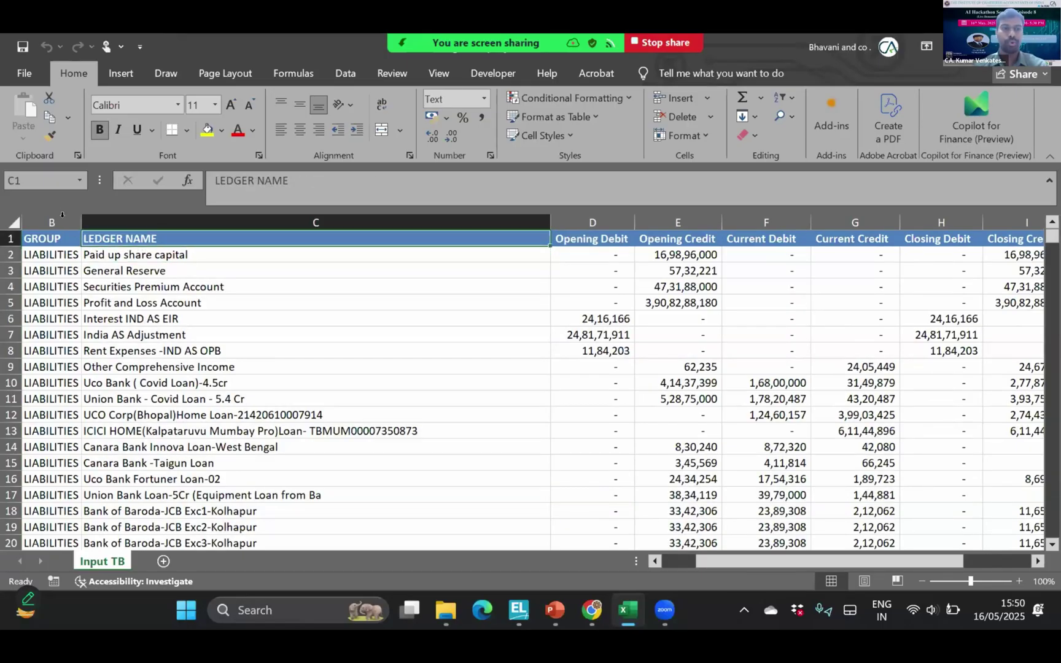
# Highlight the COMPONENT and GROUP classification columns together.
pyautogui.press('Left')
pyautogui.press('Left')
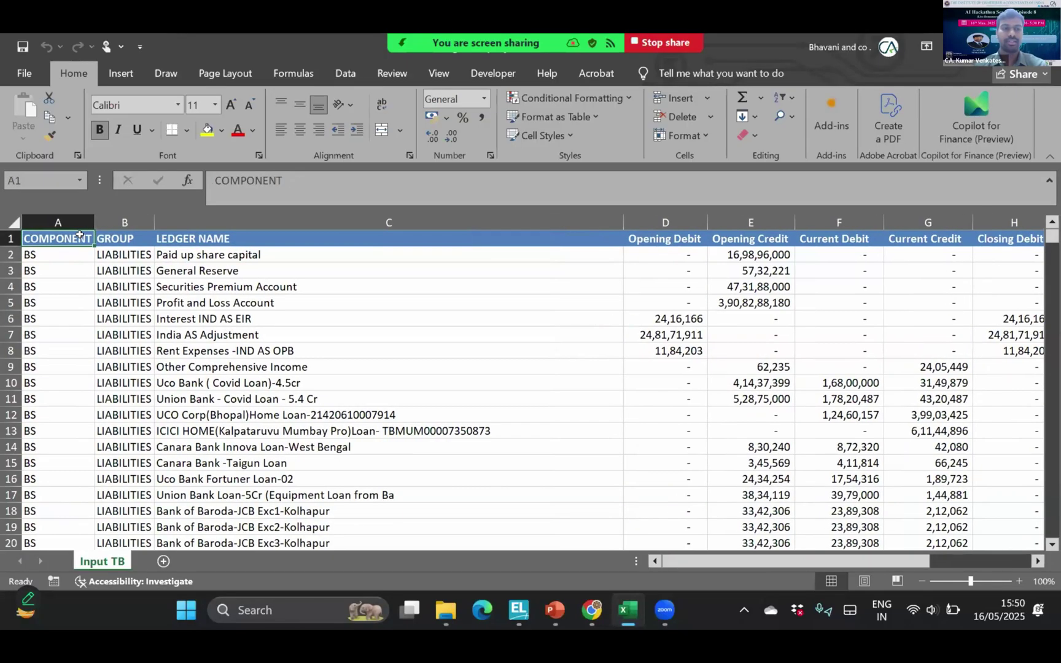
pyautogui.moveTo(74, 212); pyautogui.dragTo(125, 214)
pyautogui.click(75, 237)
pyautogui.click(74, 221)
pyautogui.keyDown('ctrl'); pyautogui.click(125, 222); pyautogui.keyUp('ctrl')
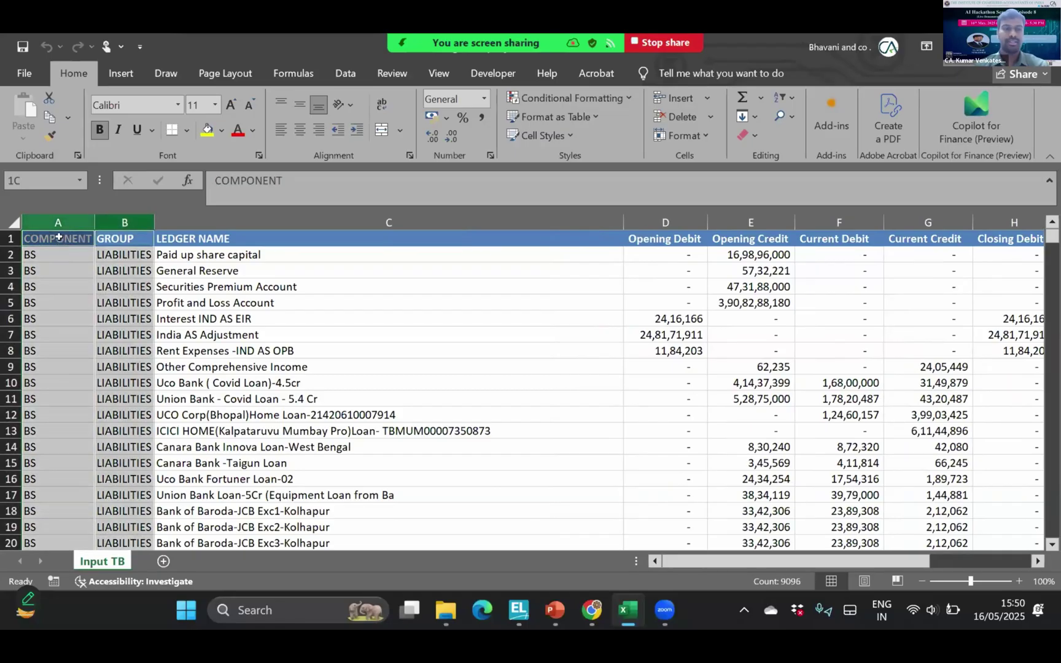
# Add filters to the header row of the trial balance and return to the COMPONENT header.
pyautogui.click(85, 243)
pyautogui.hotkey('shift', 'space')
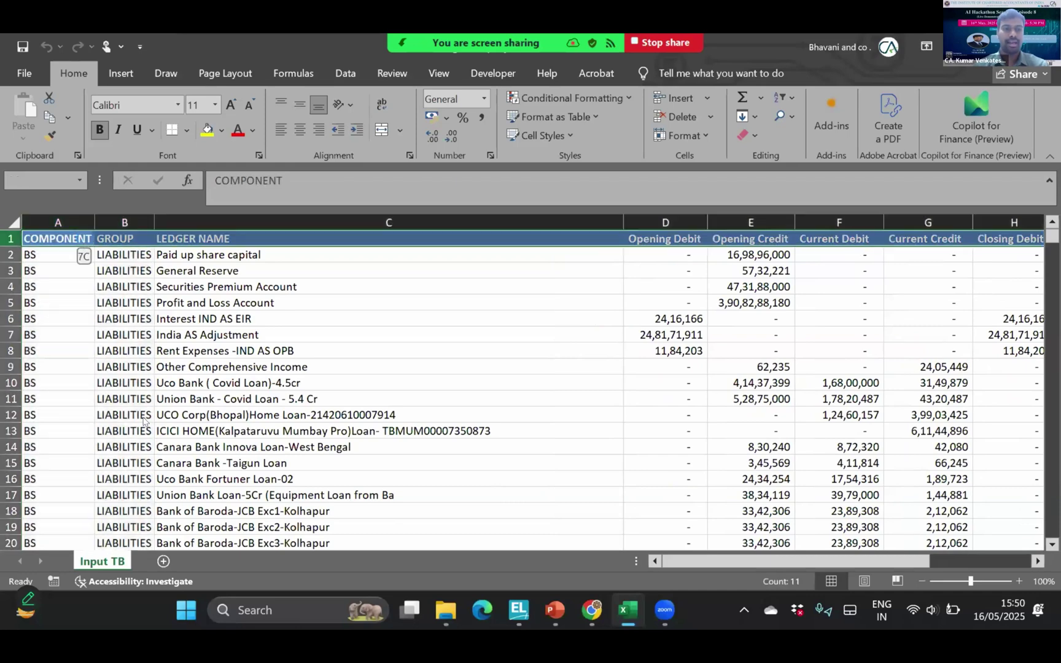
pyautogui.hotkey('ctrl', 'shift', 'l')
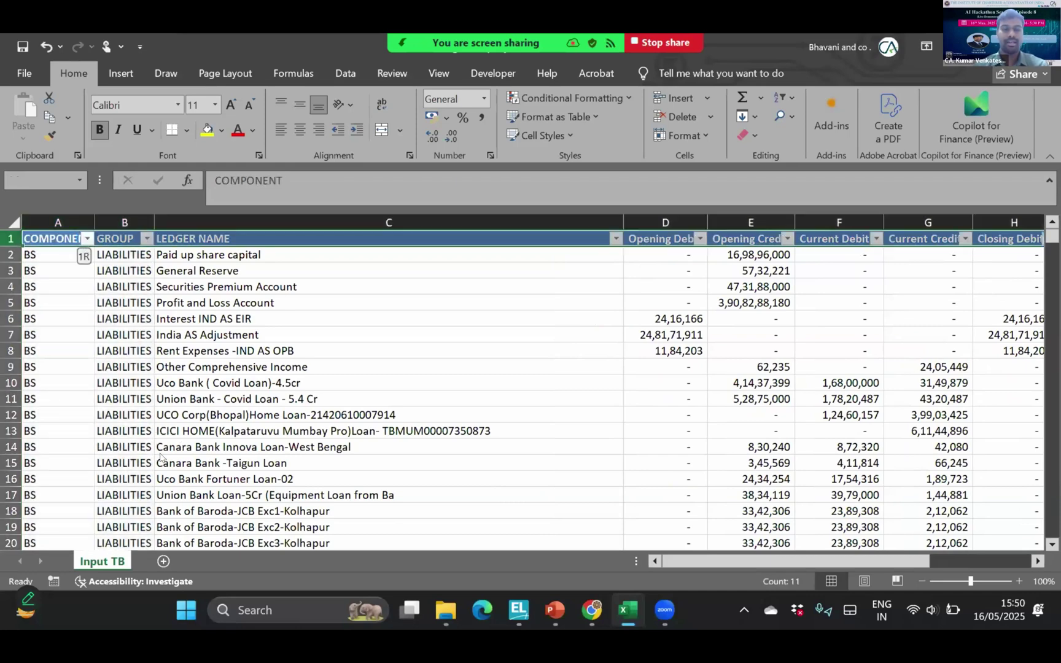
pyautogui.hotkey('ctrl', 'Home')
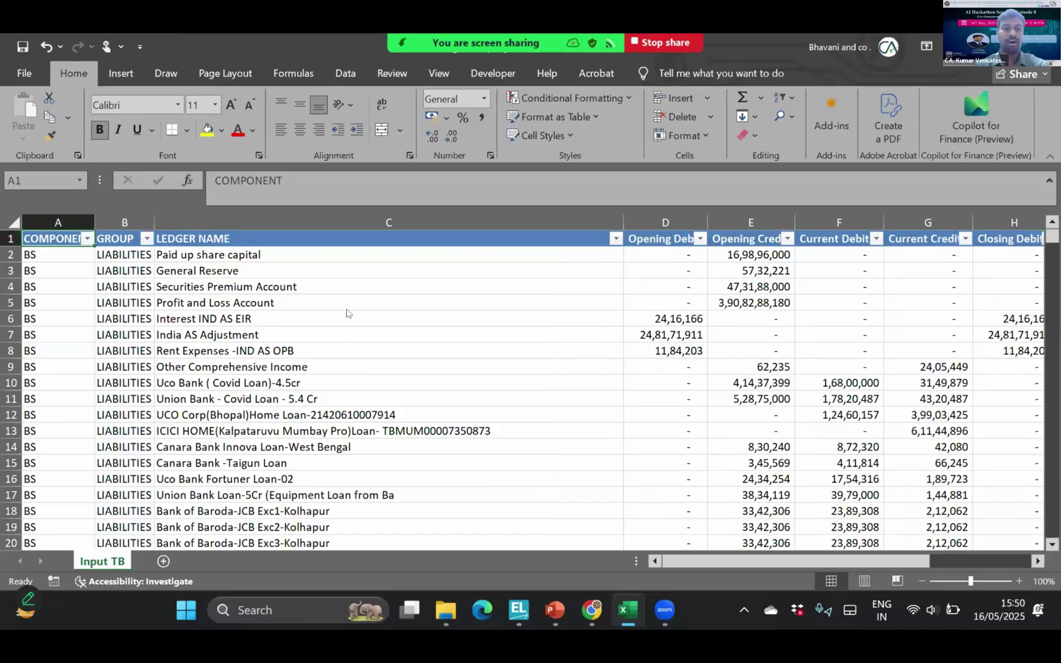
# Examine the available filter values for the COMPONENT and GROUP columns, leaving the data unfiltered.
pyautogui.hotkey('alt', 'Down')
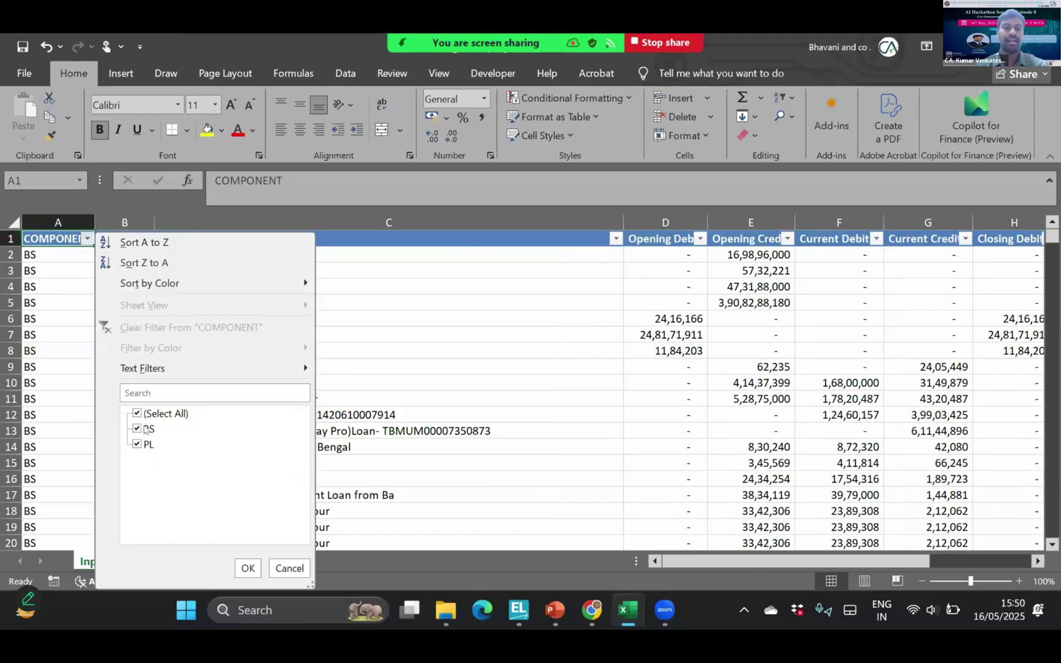
pyautogui.press('Escape')
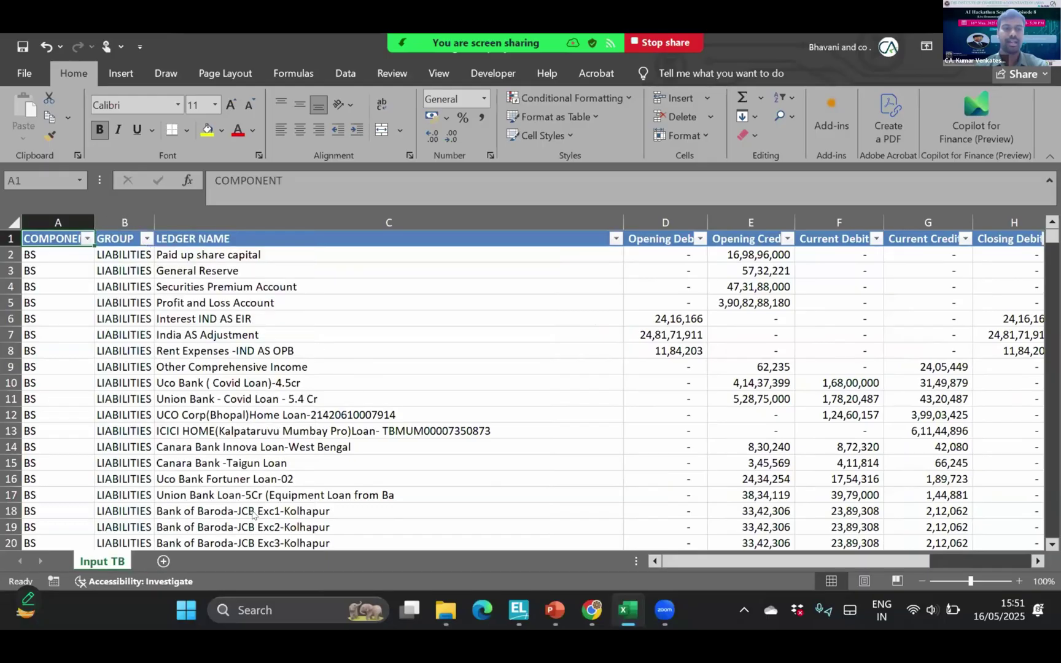
pyautogui.press('Down')
pyautogui.press('Right')
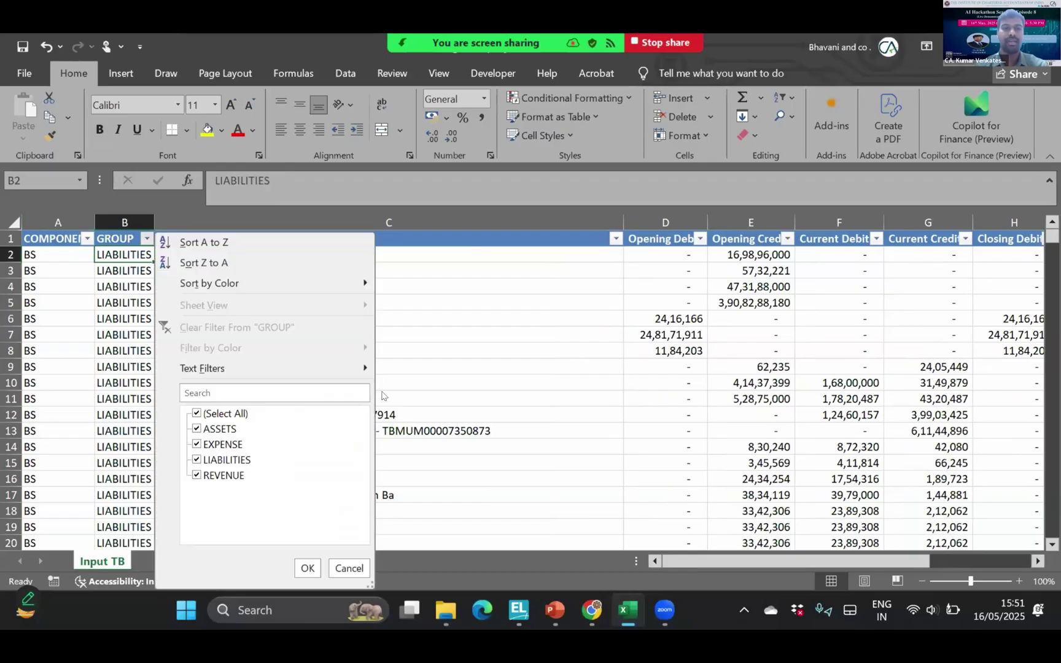
pyautogui.click(343, 225)
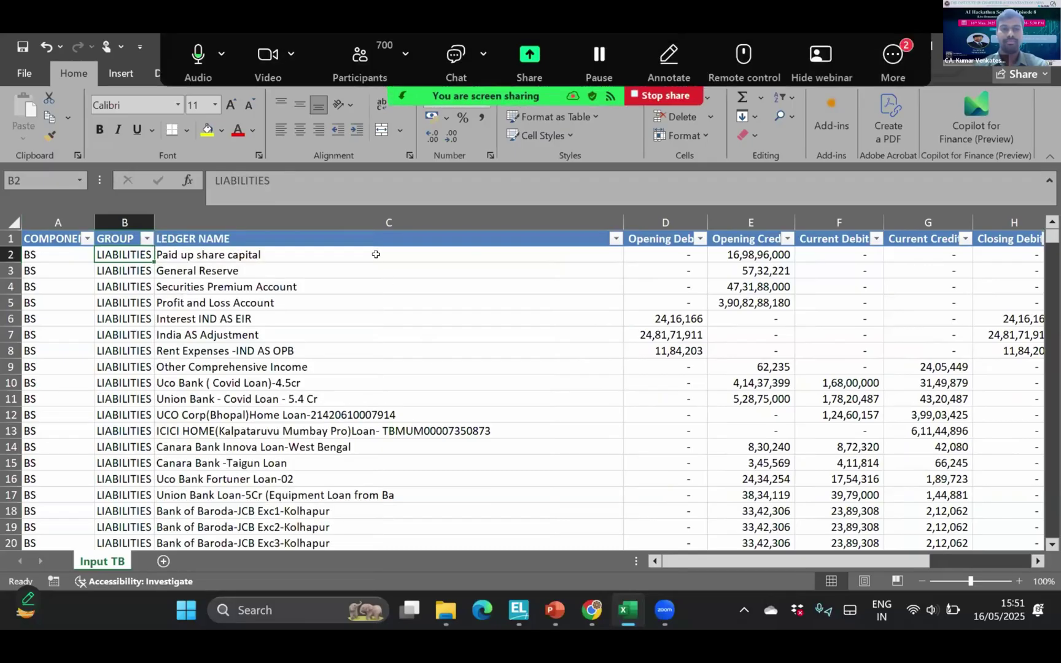
# Highlight columns C to I of the filtered table, bringing the TDS and SUBGROUP columns into view beside them.
pyautogui.moveTo(371, 223); pyautogui.dragTo(750, 223)
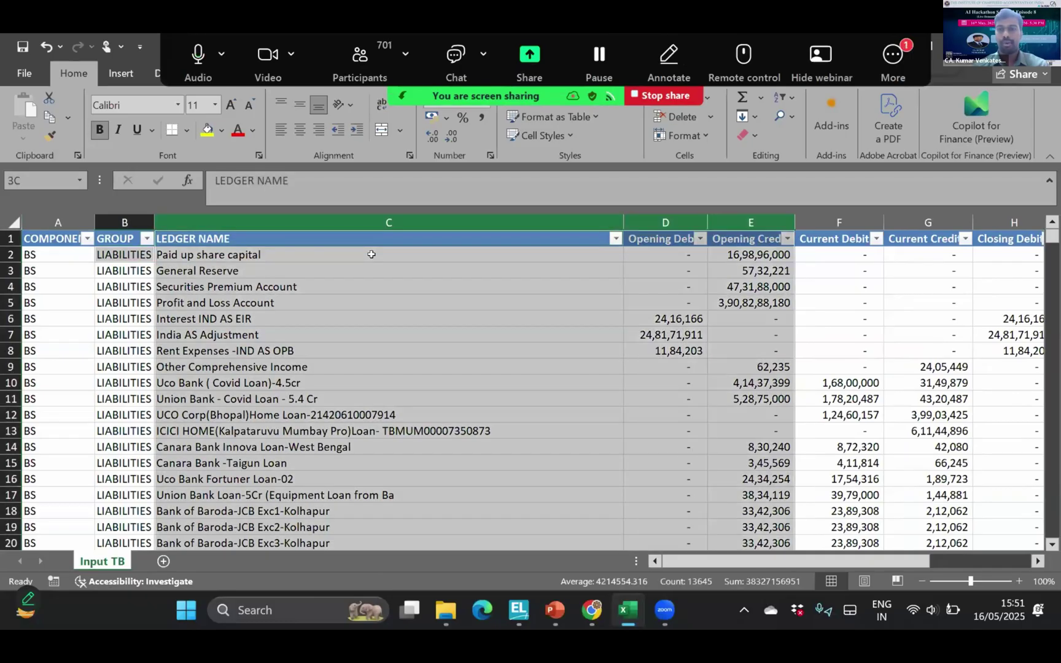
pyautogui.hotkey('shift', 'Right')
pyautogui.hotkey('shift', 'Right')
pyautogui.hotkey('shift', 'Right')
pyautogui.hotkey('shift', 'Right')
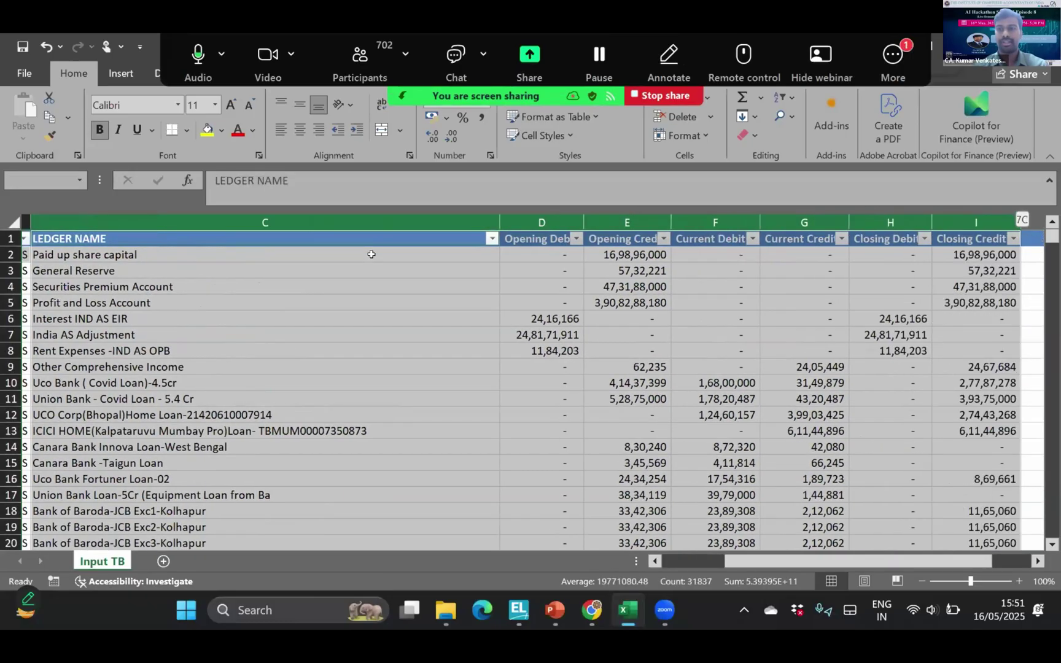
pyautogui.hotkey('shift', 'Right')
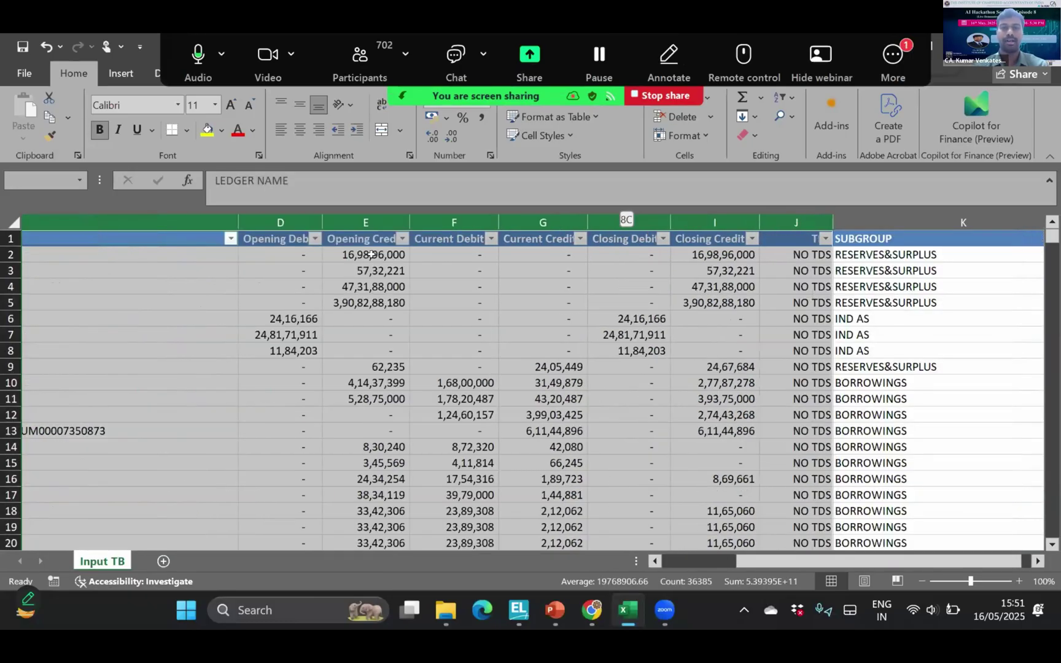
pyautogui.hotkey('shift', 'Left')
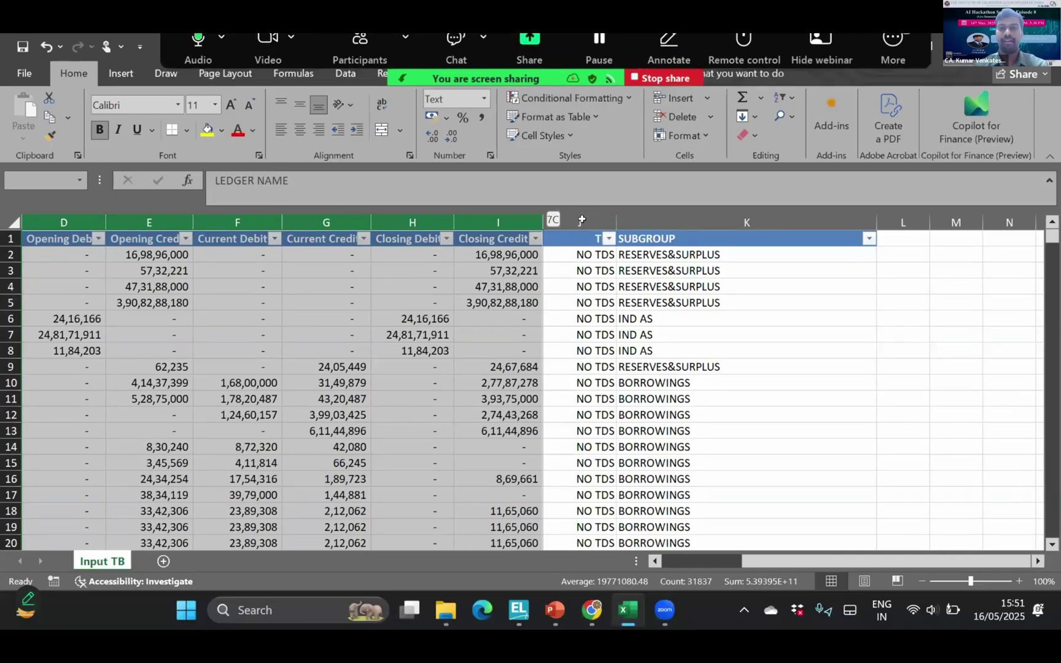
# Highlight the TDS and SUBGROUP classification columns together.
pyautogui.click(582, 221)
pyautogui.click(580, 288)
pyautogui.click(587, 238)
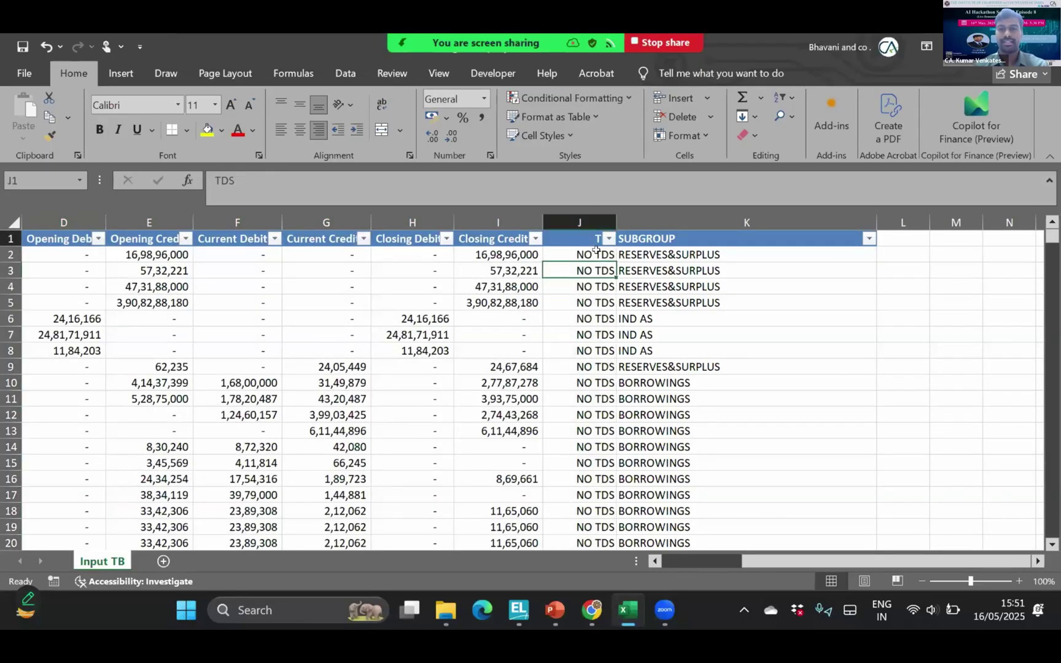
pyautogui.click(670, 245)
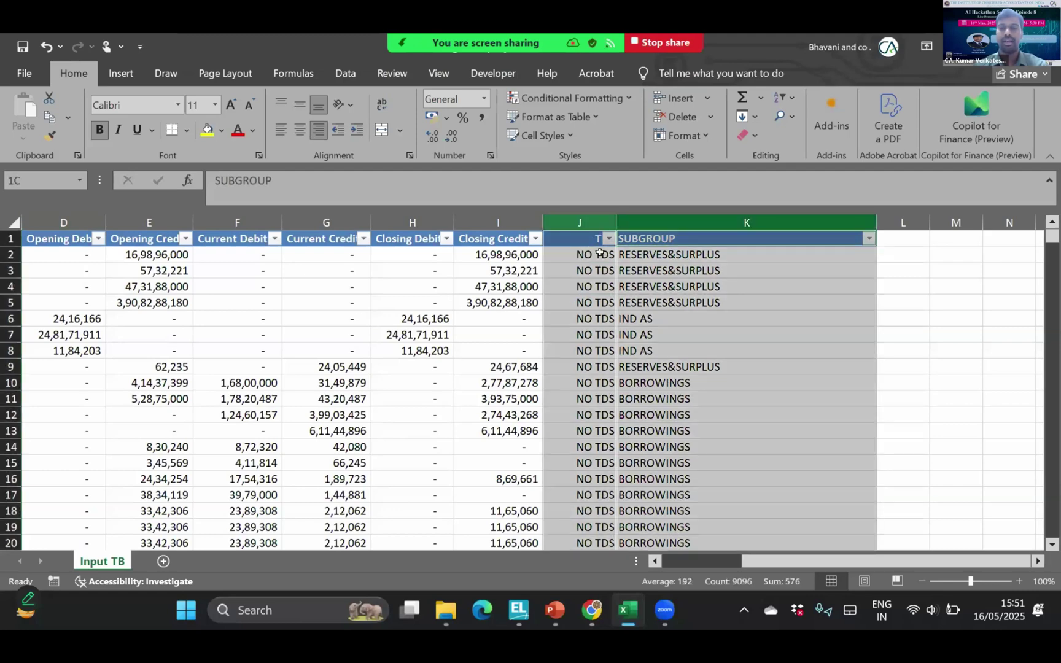
pyautogui.click(587, 240)
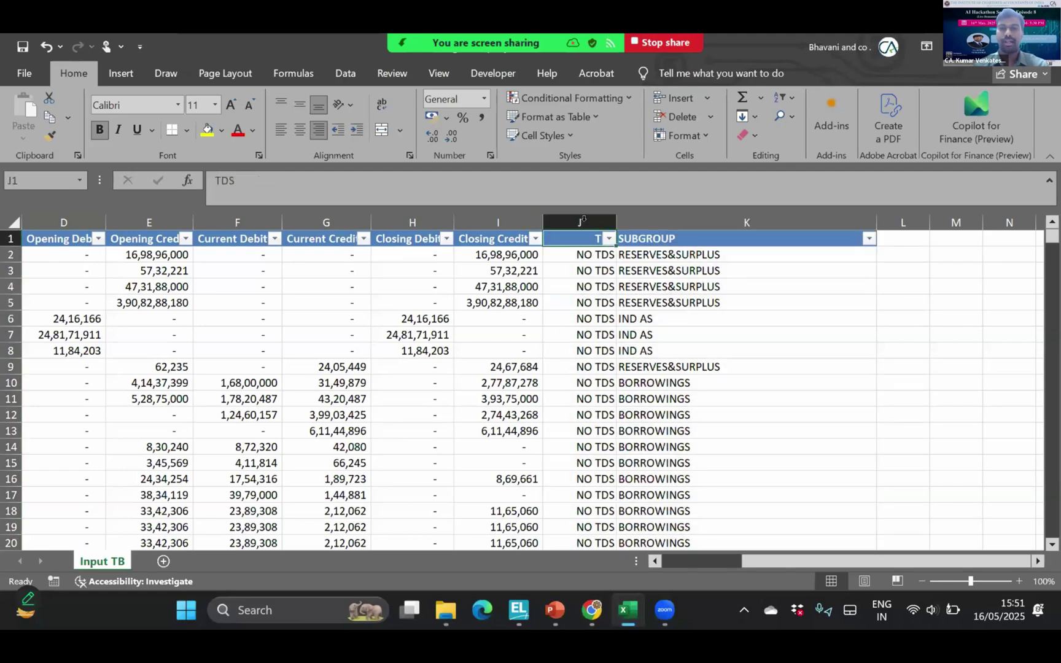
pyautogui.click(584, 219)
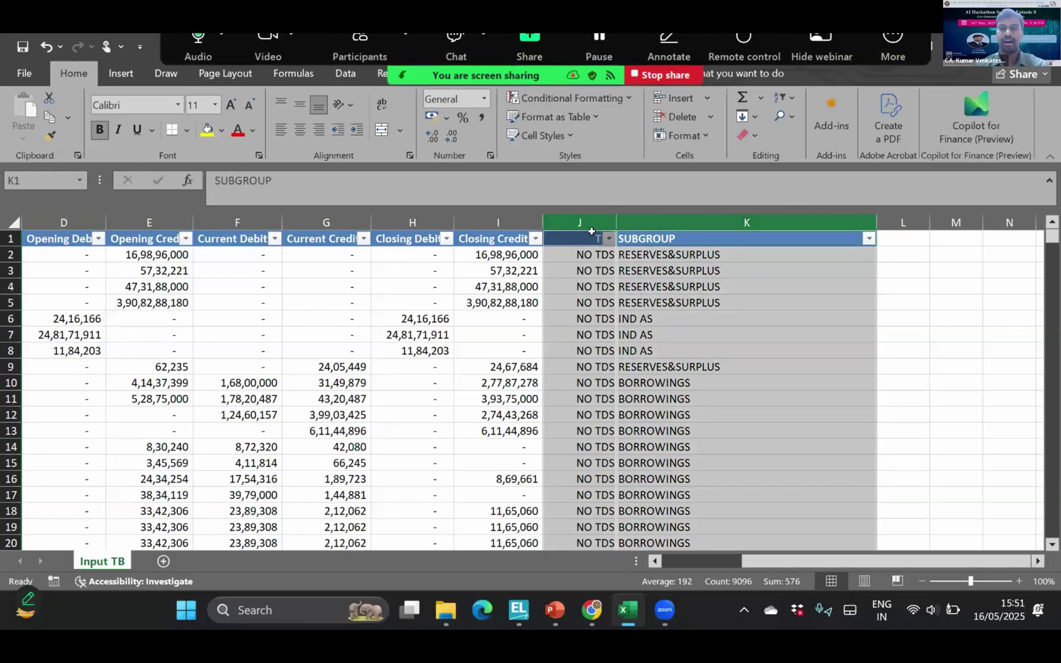
pyautogui.click(592, 265)
pyautogui.keyDown('ctrl'); pyautogui.click(580, 222); pyautogui.keyUp('ctrl')
# Inspect the TDS header, then step down the SUBGROUP column from its header to the first IND AS entry.
pyautogui.click(607, 241)
pyautogui.moveTo(587, 479); pyautogui.dragTo(637, 415)
pyautogui.click(775, 237)
pyautogui.click(847, 240)
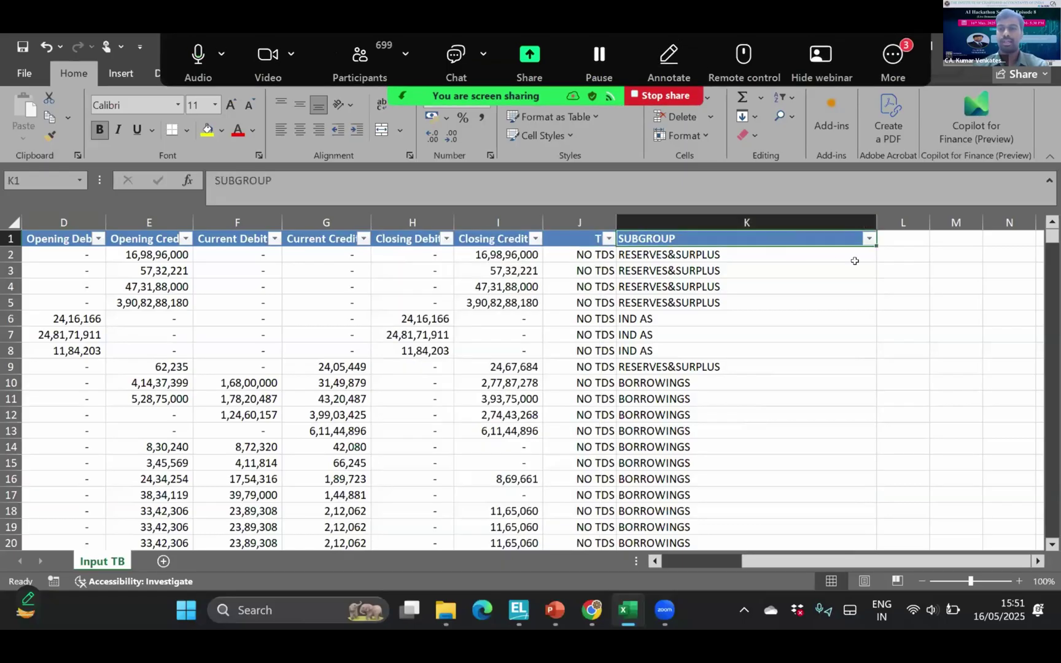
pyautogui.press('Down')
pyautogui.press('Down')
pyautogui.press('Down')
pyautogui.press('Down')
pyautogui.press('Down')
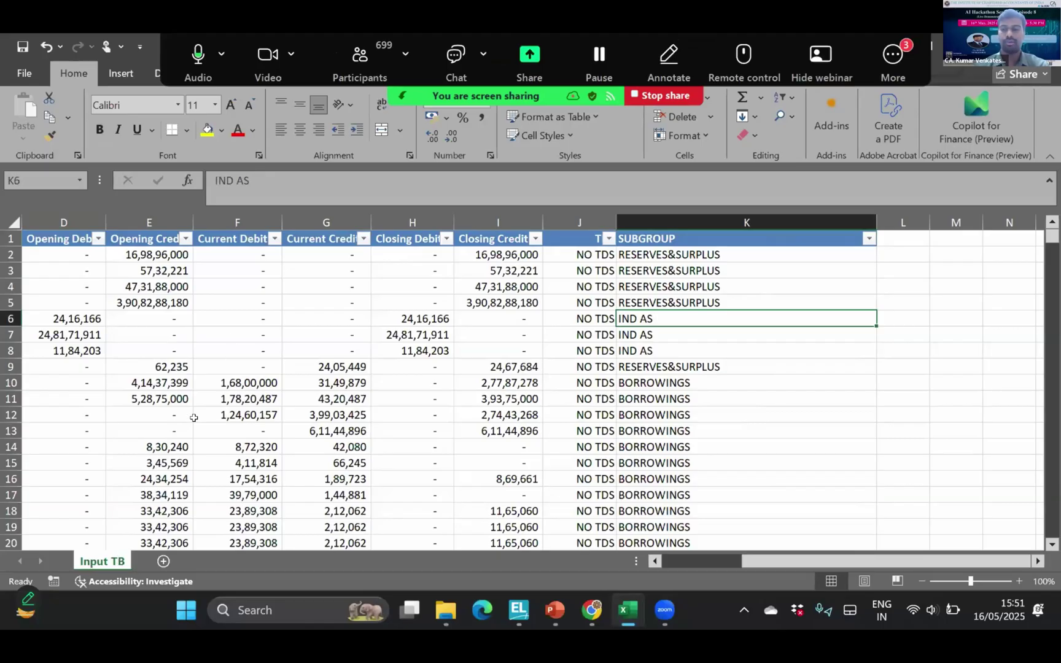
# Return to the COMPONENT header and go through the LEDGER NAME entries down to Rent Expenses -IND AS OPB.
pyautogui.hotkey('ctrl', 'Home')
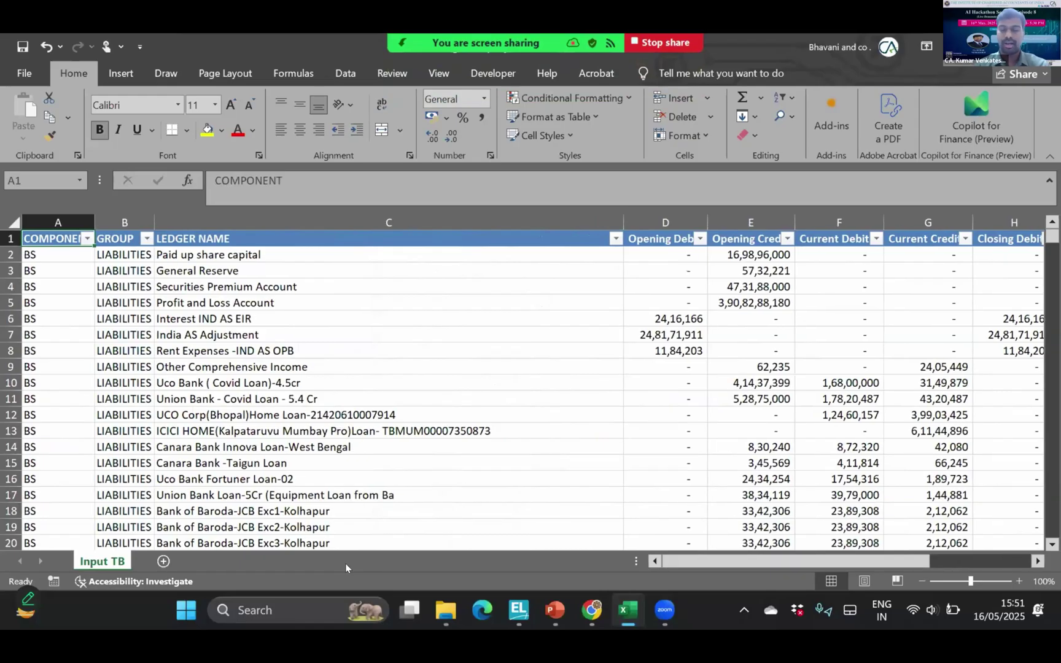
pyautogui.press('Right')
pyautogui.press('Right')
pyautogui.press('Down')
pyautogui.press('Down')
pyautogui.press('Down')
pyautogui.press('Down')
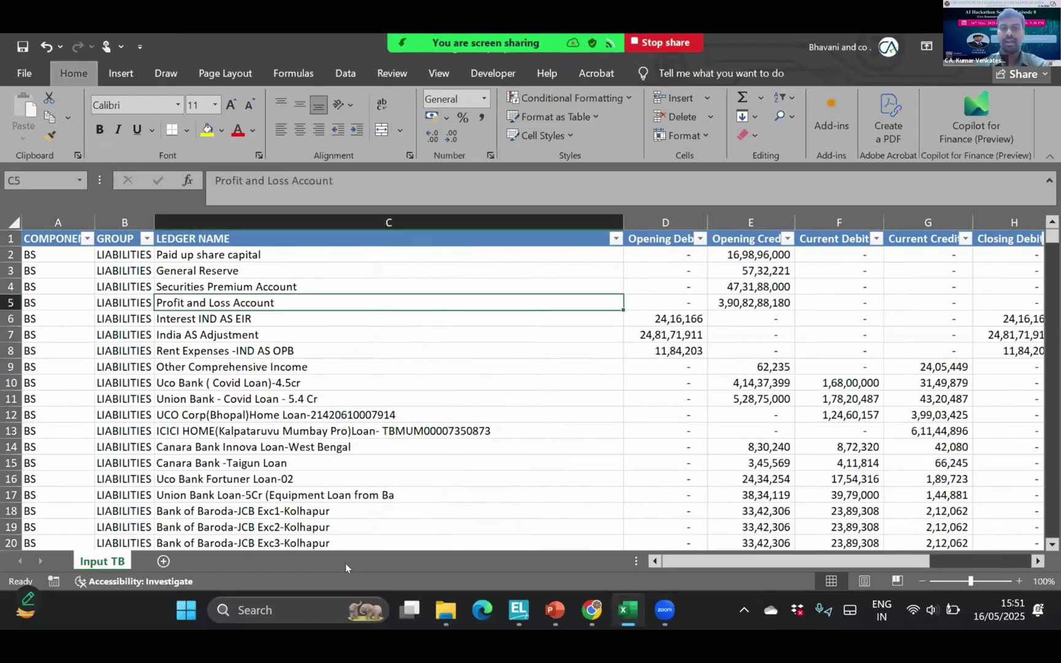
pyautogui.click(284, 352)
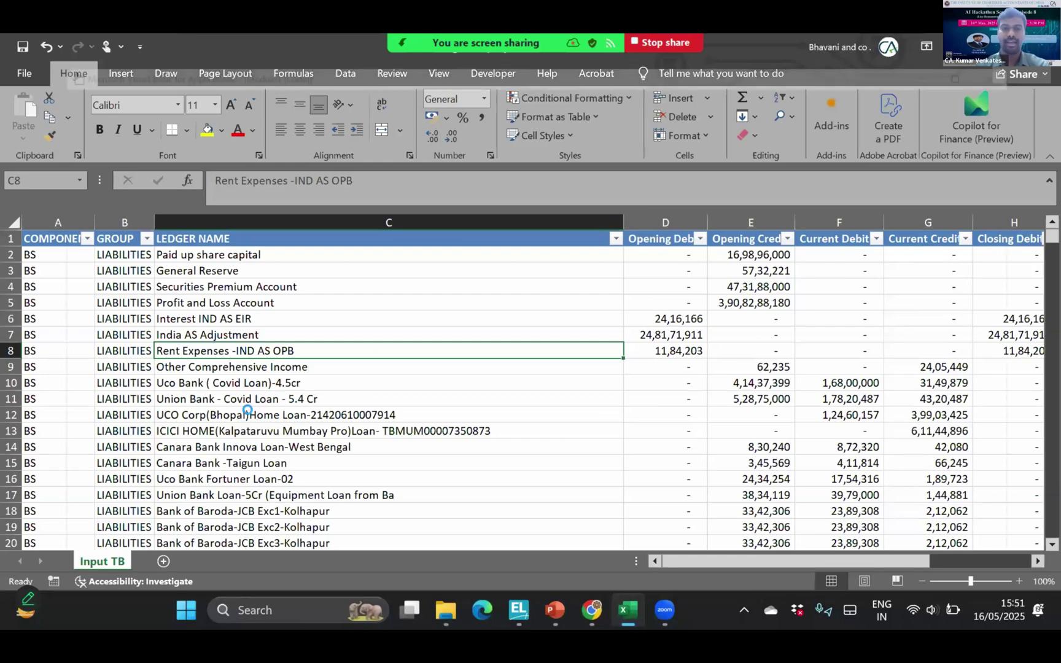
# Open the Visual Basic editor and view the option for inserting a module, without adding one.
pyautogui.hotkey('alt', 'F11')
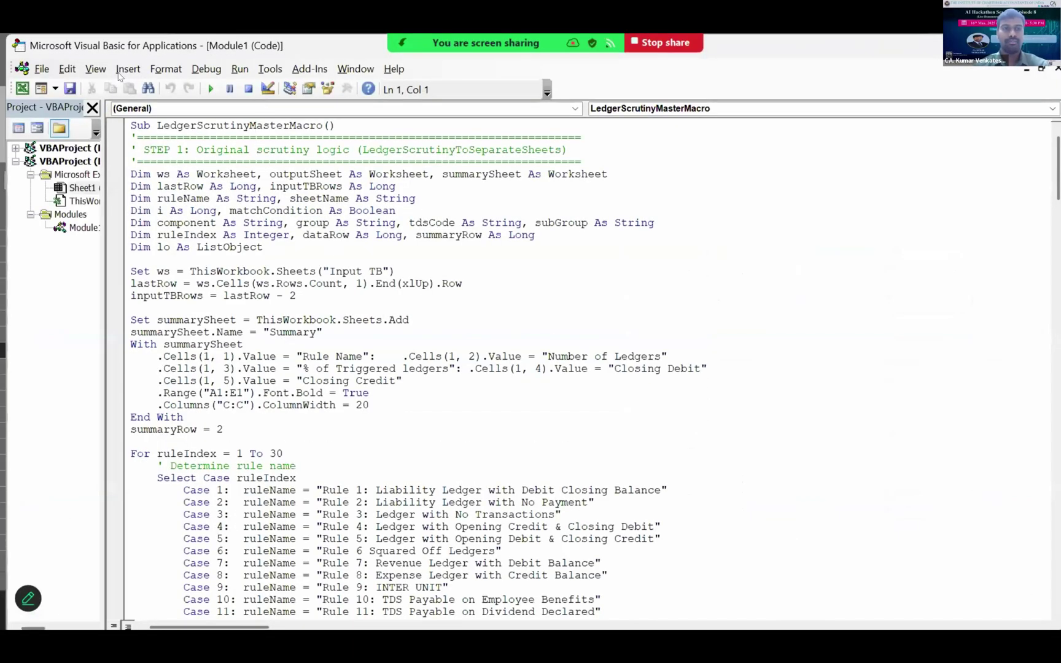
pyautogui.click(125, 70)
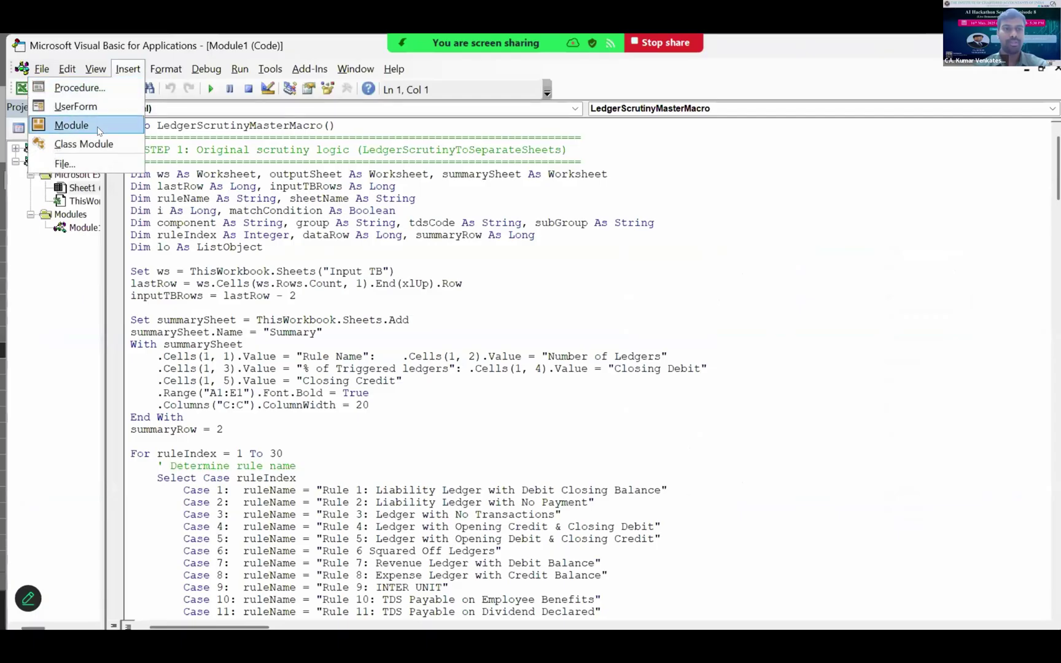
pyautogui.click(179, 183)
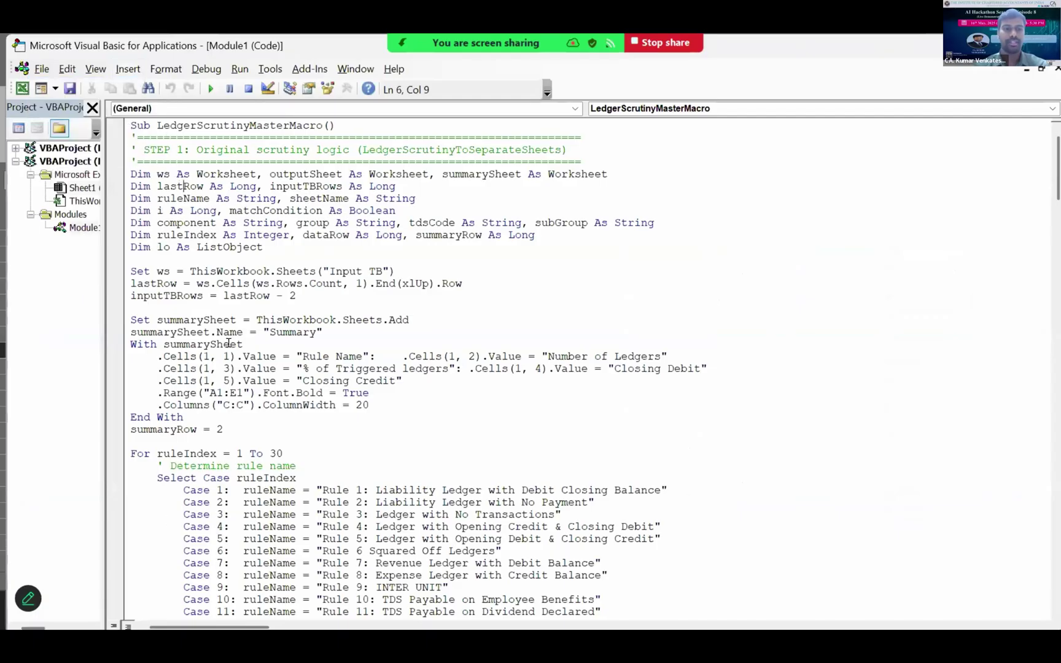
# Examine the summary sheet setup, the 30 rule names and the output sheet creation in the LedgerScrutinyMasterMacro code.
pyautogui.click(237, 317)
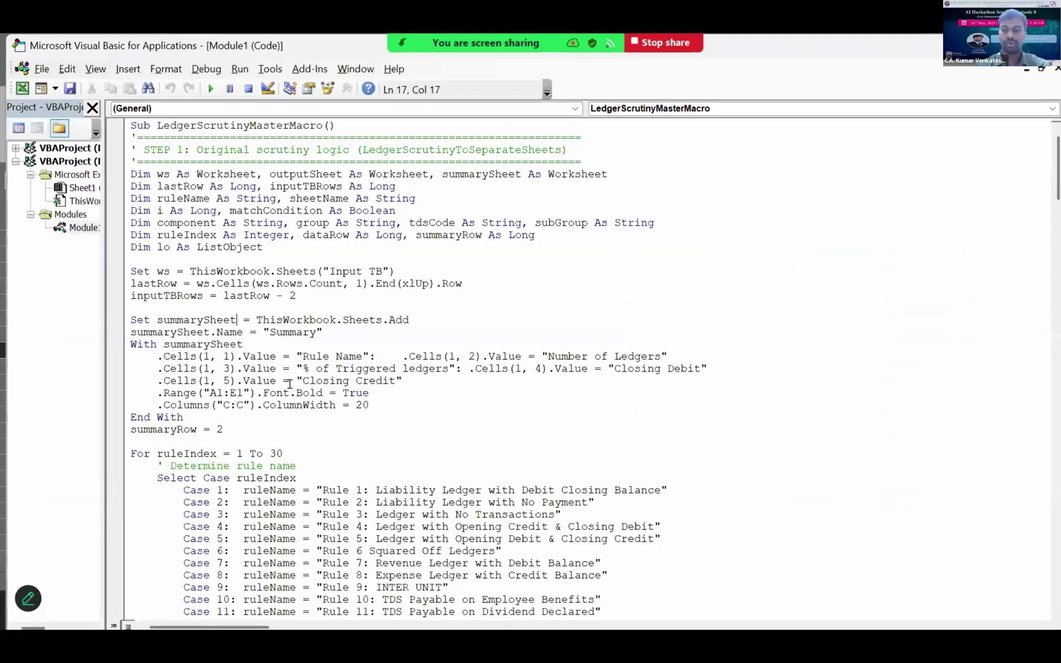
pyautogui.press('pagedown')
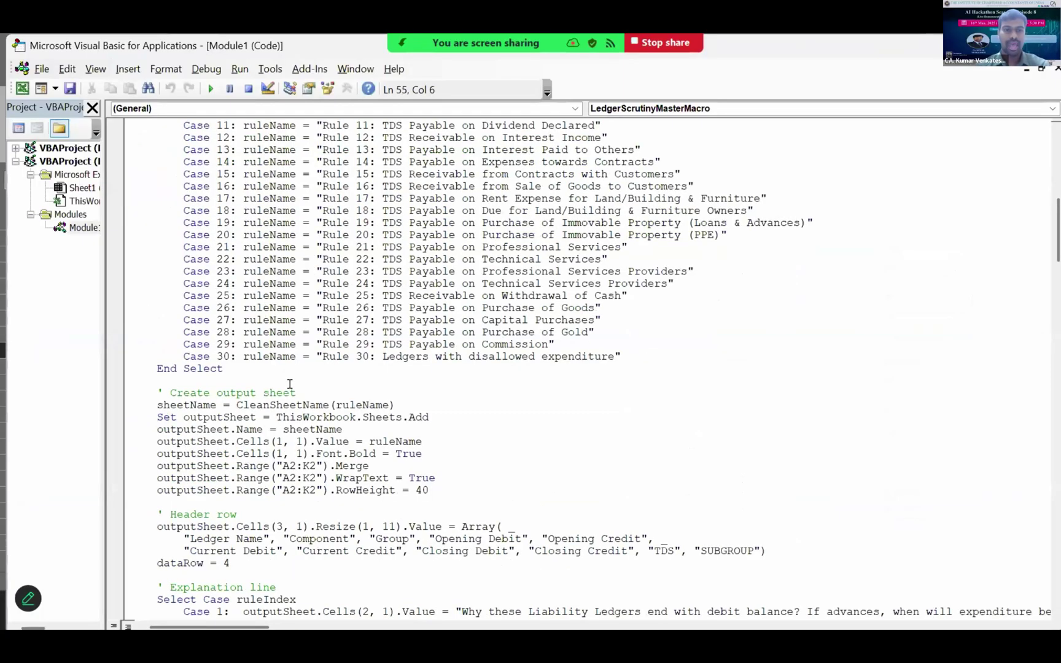
pyautogui.press('pagedown')
pyautogui.press('pageup')
pyautogui.press('pageup')
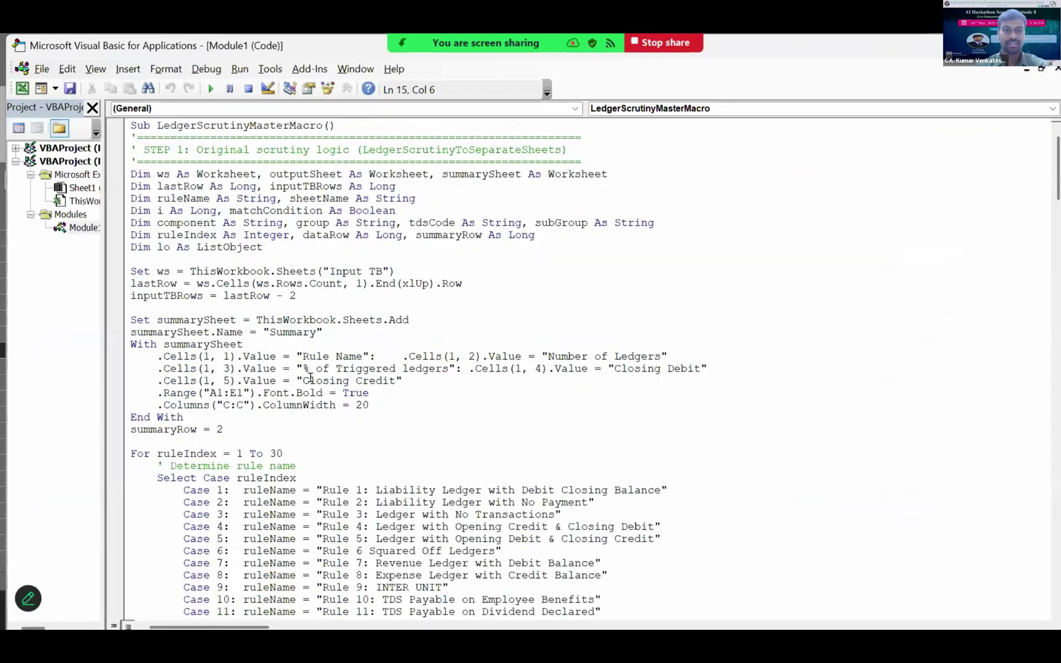
pyautogui.press('pagedown')
pyautogui.moveTo(238, 138); pyautogui.dragTo(310, 307)
pyautogui.scroll(2, 822, 556)
pyautogui.click(317, 550)
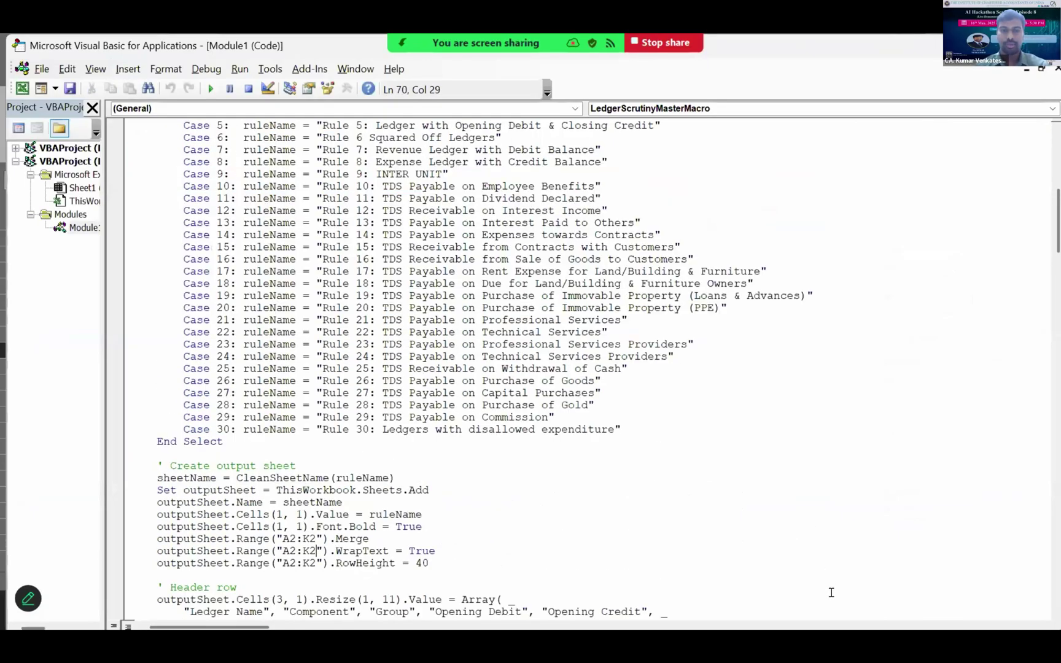
# Examine the explanation lines, rule match conditions and post-processing code through to the end of the macro module.
pyautogui.press('pagedown')
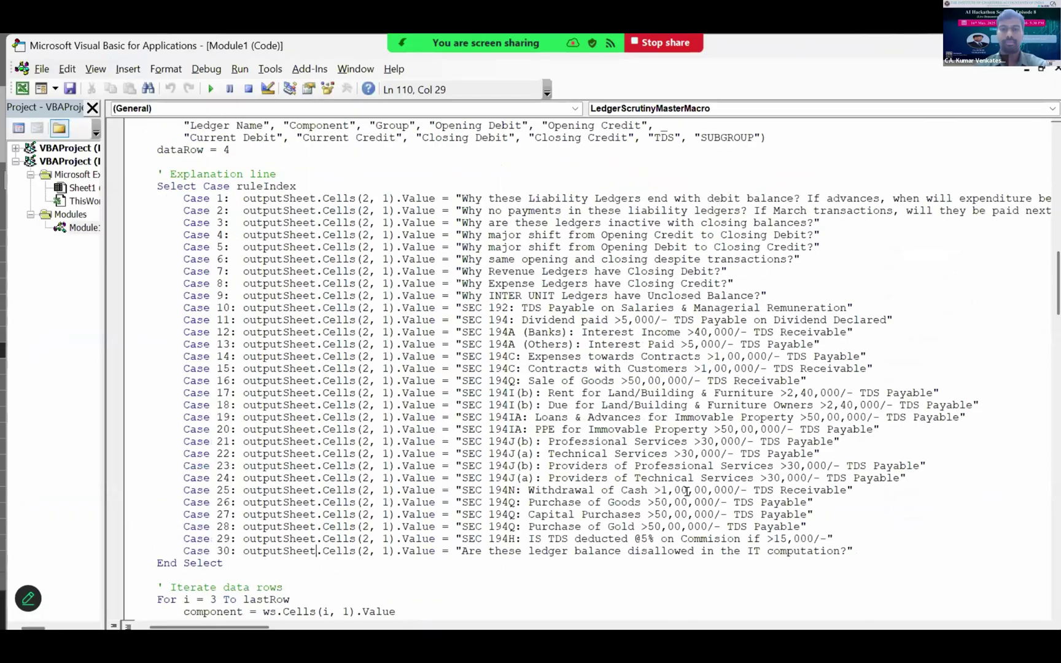
pyautogui.press('pagedown')
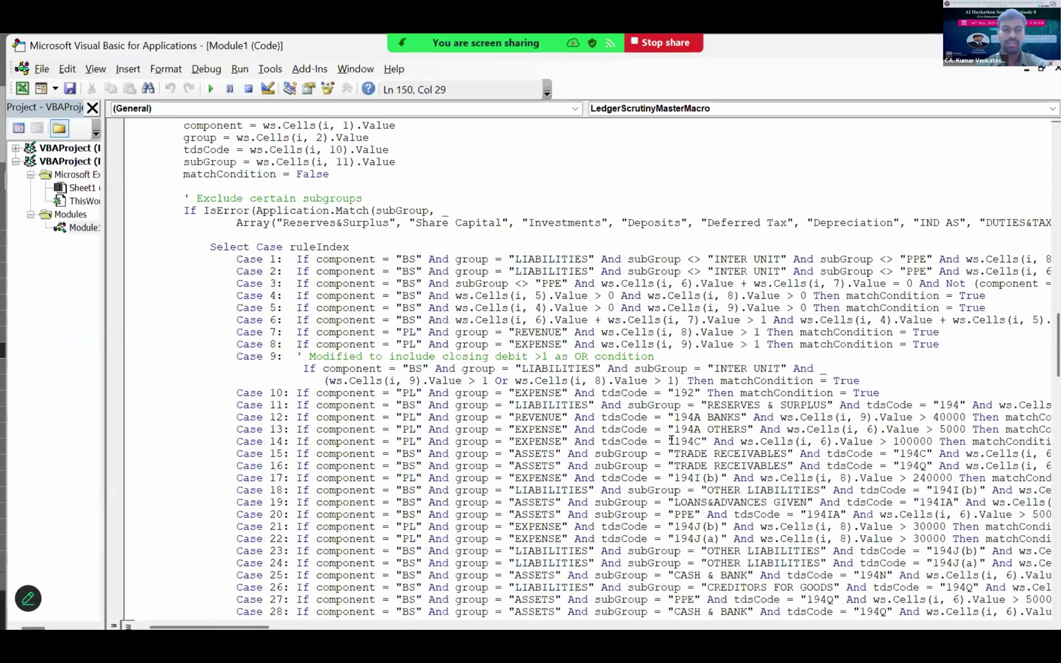
pyautogui.click(1057, 68)
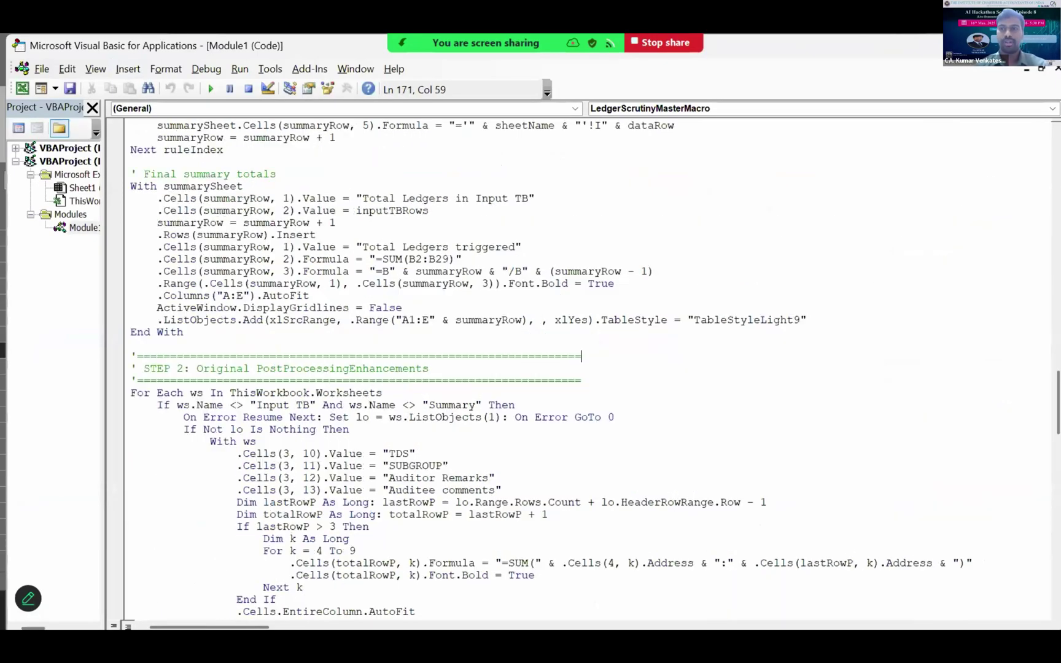
pyautogui.press('pagedown')
pyautogui.press('pagedown')
pyautogui.press('pagedown')
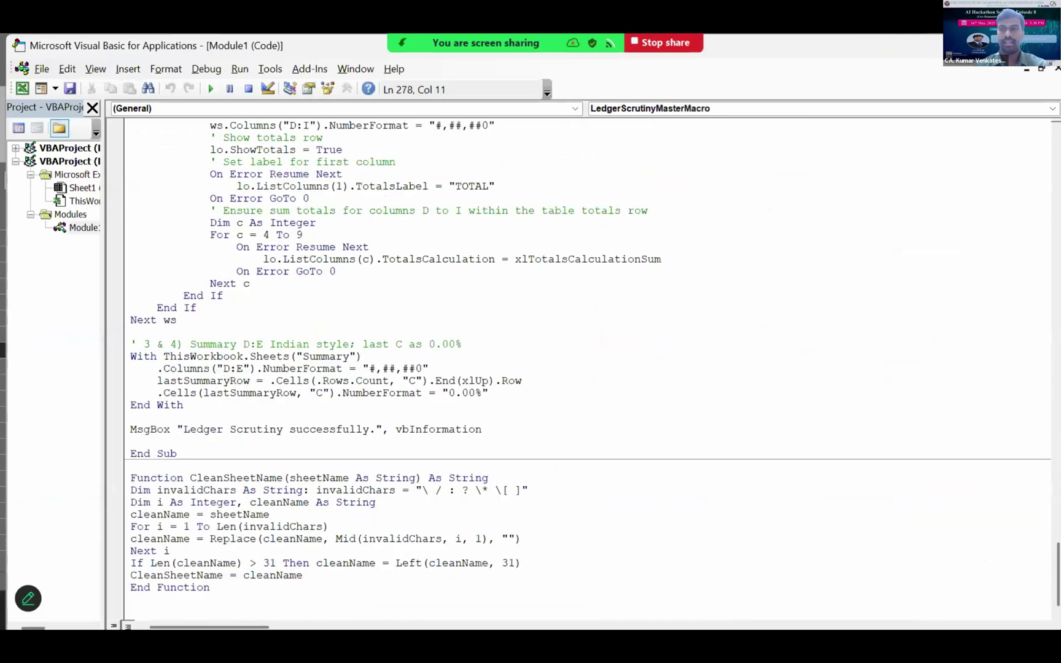
# Return to the Input TB sheet, run LedgerScrutinyMasterMacro and dismiss its completion dialog.
pyautogui.hotkey('alt', 'F11')
pyautogui.click(375, 480)
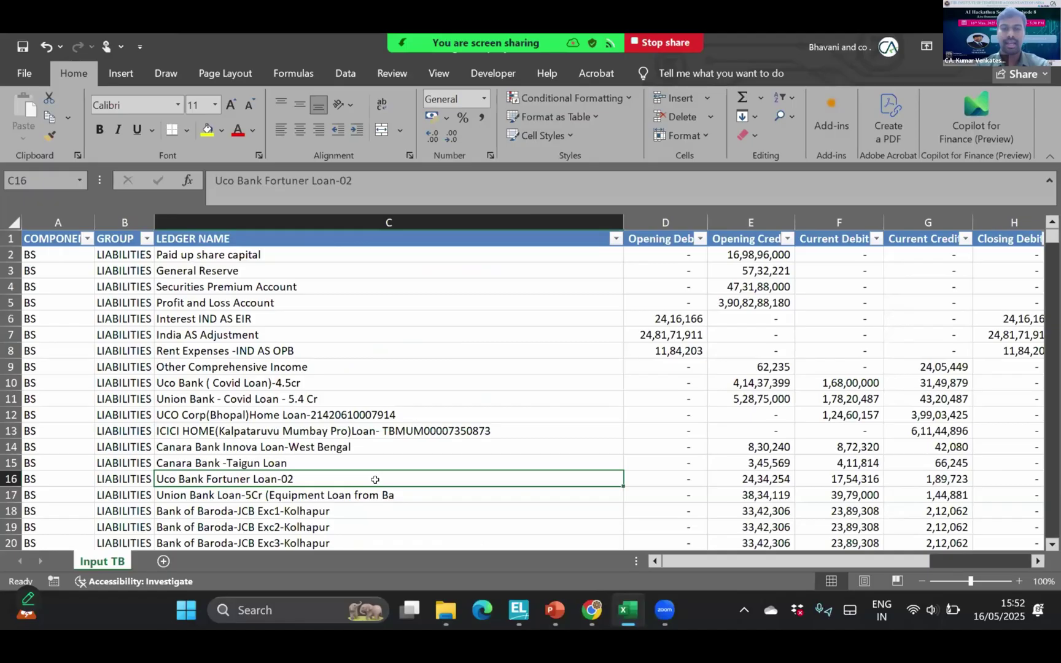
pyautogui.hotkey('alt', 'F8')
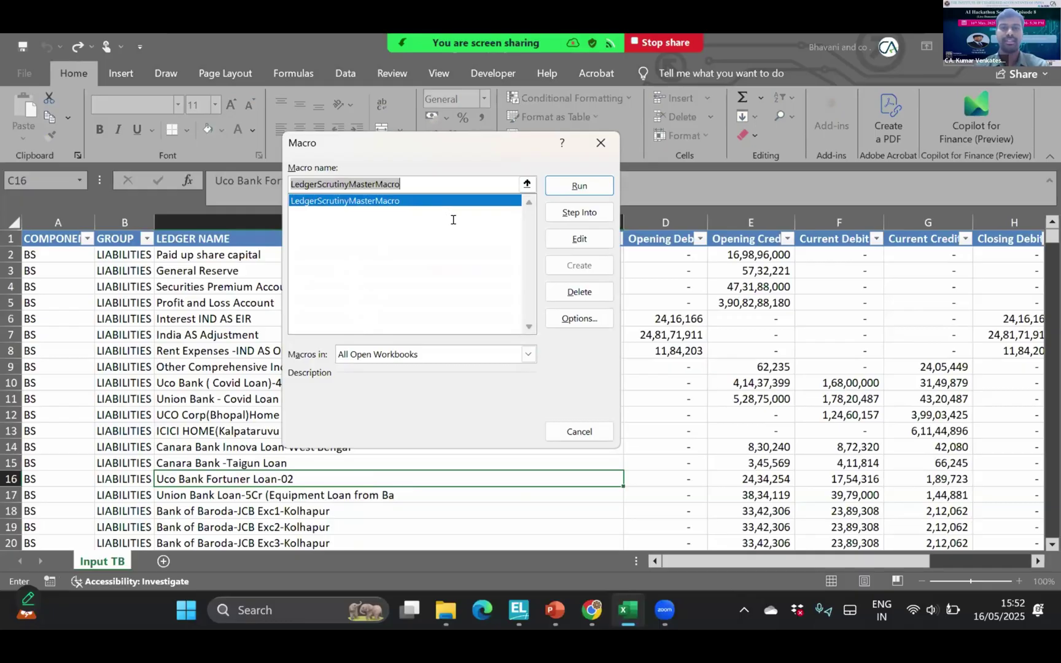
pyautogui.click(548, 183)
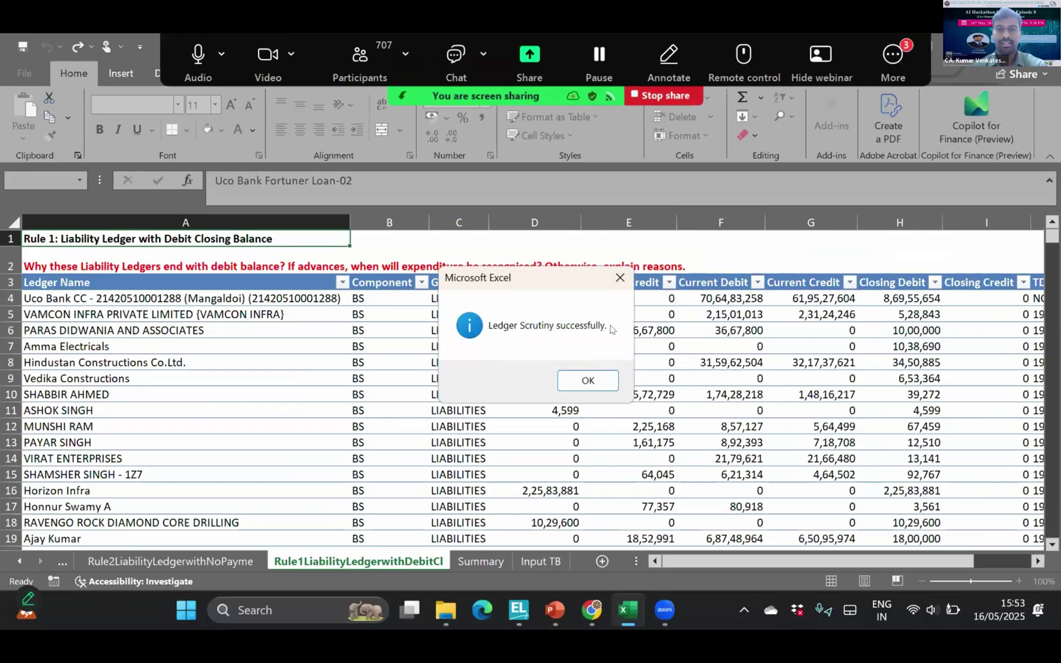
pyautogui.click(572, 380)
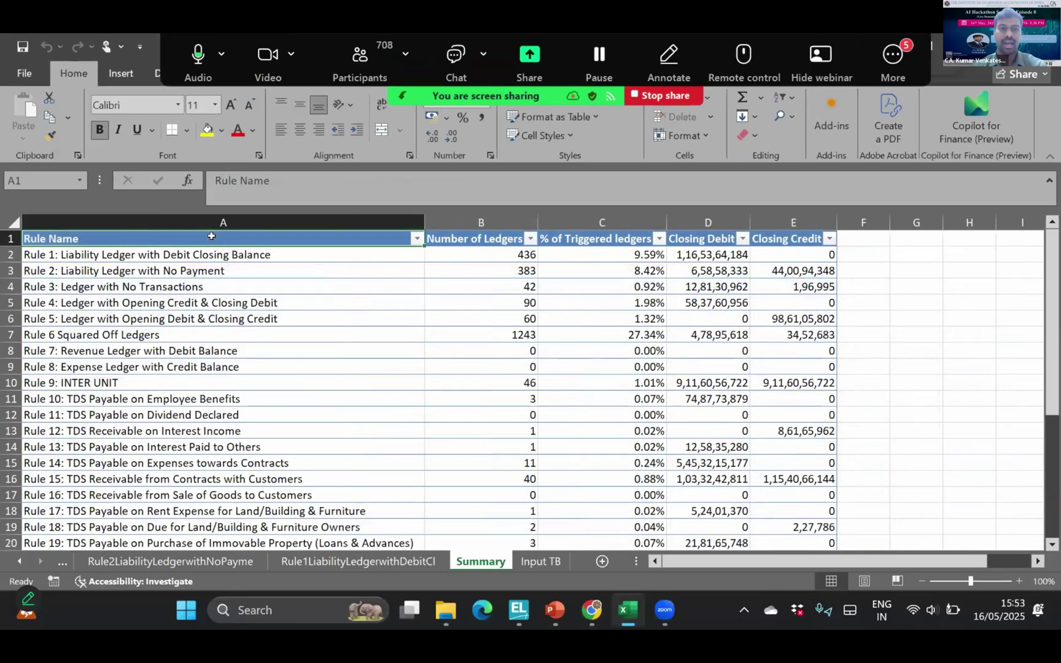
# Review the first rules in the Rule Name column of the Summary sheet, returning to Rule 1.
pyautogui.press('Down')
pyautogui.press('Down')
pyautogui.press('Down')
pyautogui.press('Down')
pyautogui.press('Down')
pyautogui.press('Up')
pyautogui.press('Up')
pyautogui.press('Up')
pyautogui.press('Up')
pyautogui.press('Up')
pyautogui.press('Down')
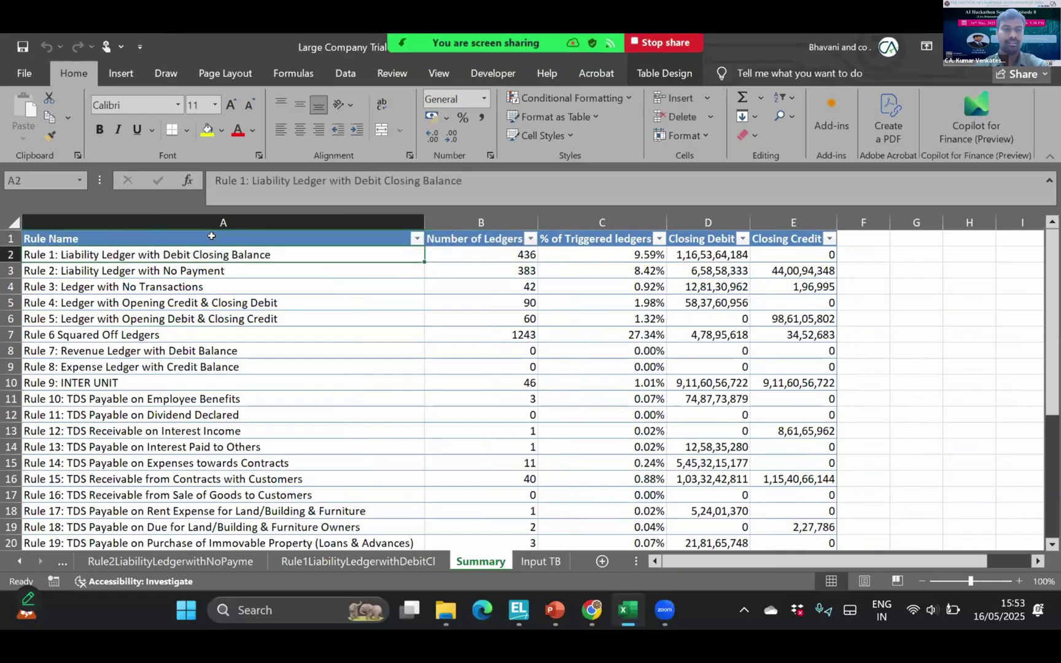
# Highlight Rule 1 through Rule 30 in the Summary sheet's Rule Name column, then return to Rule 1.
pyautogui.hotkey('ctrl', 'shift', 'Down')
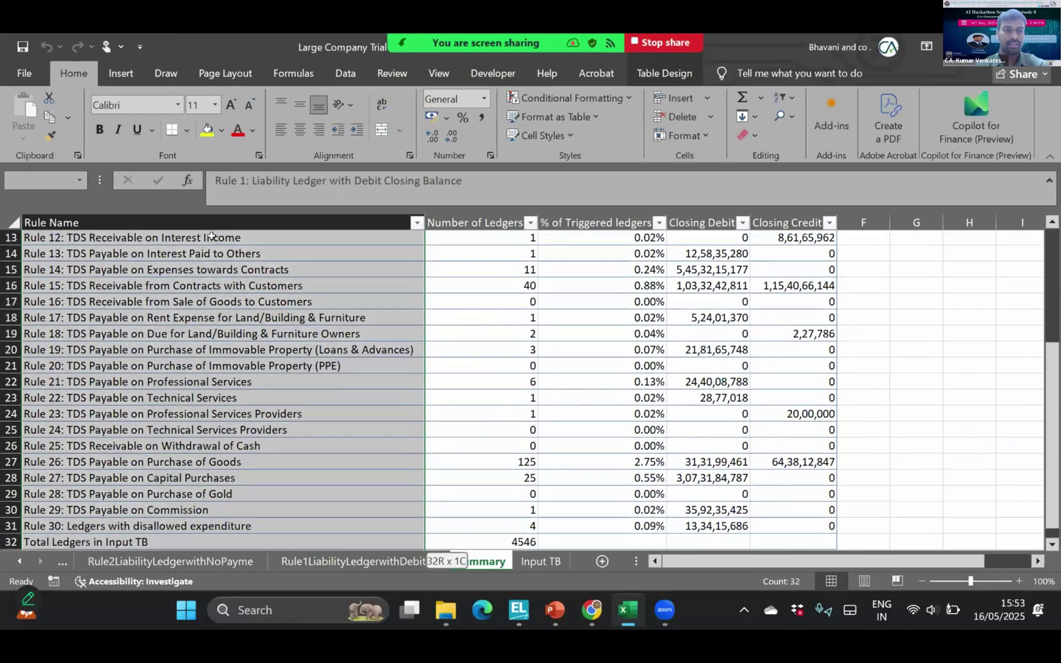
pyautogui.hotkey('ctrl', 'Up')
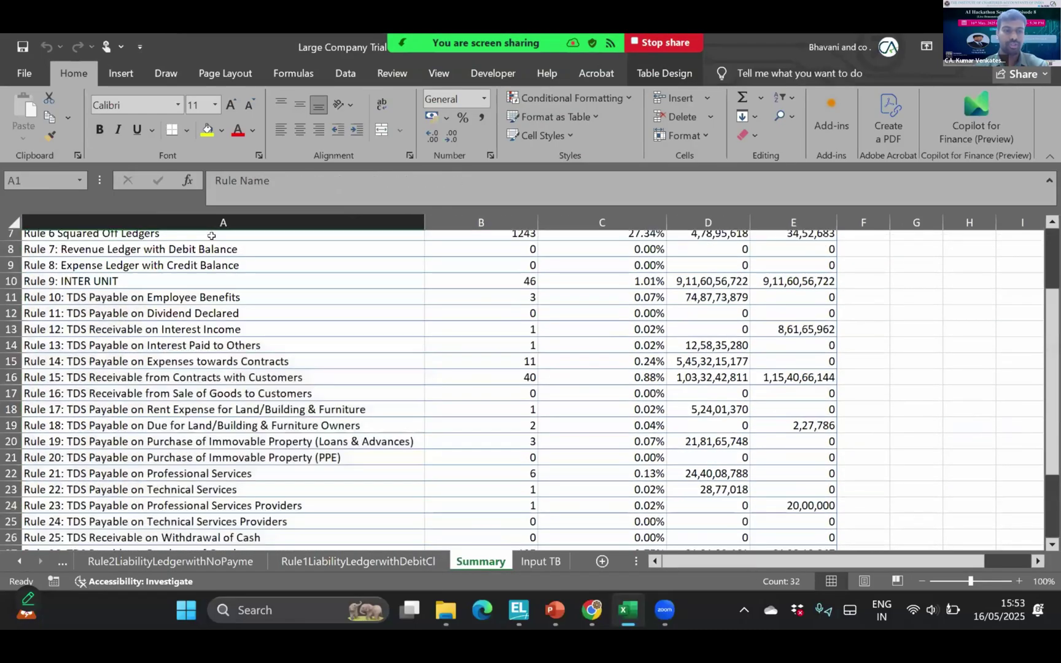
pyautogui.press('Down')
pyautogui.hotkey('ctrl', 'shift', 'Down')
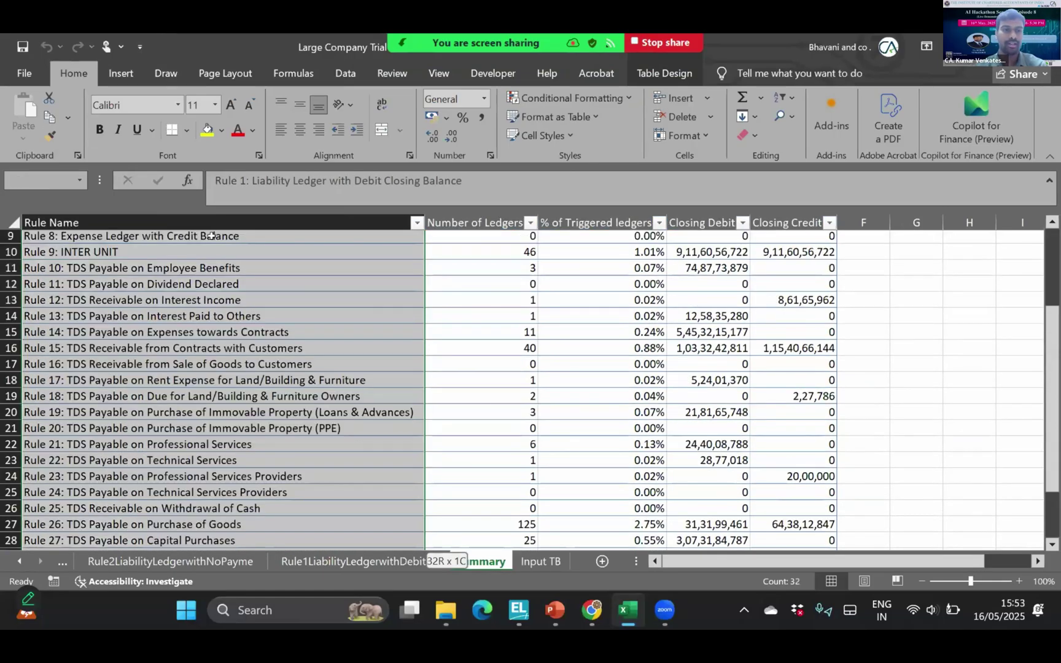
pyautogui.hotkey('shift', 'Up')
pyautogui.hotkey('shift', 'Up')
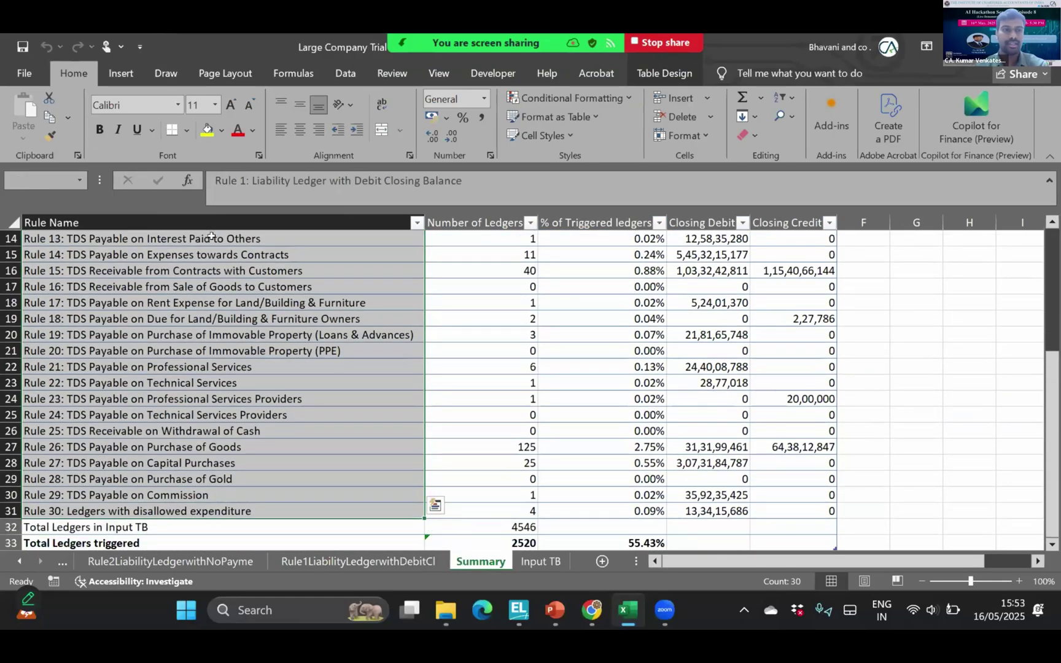
pyautogui.hotkey('ctrl', 'Up')
pyautogui.press('Down')
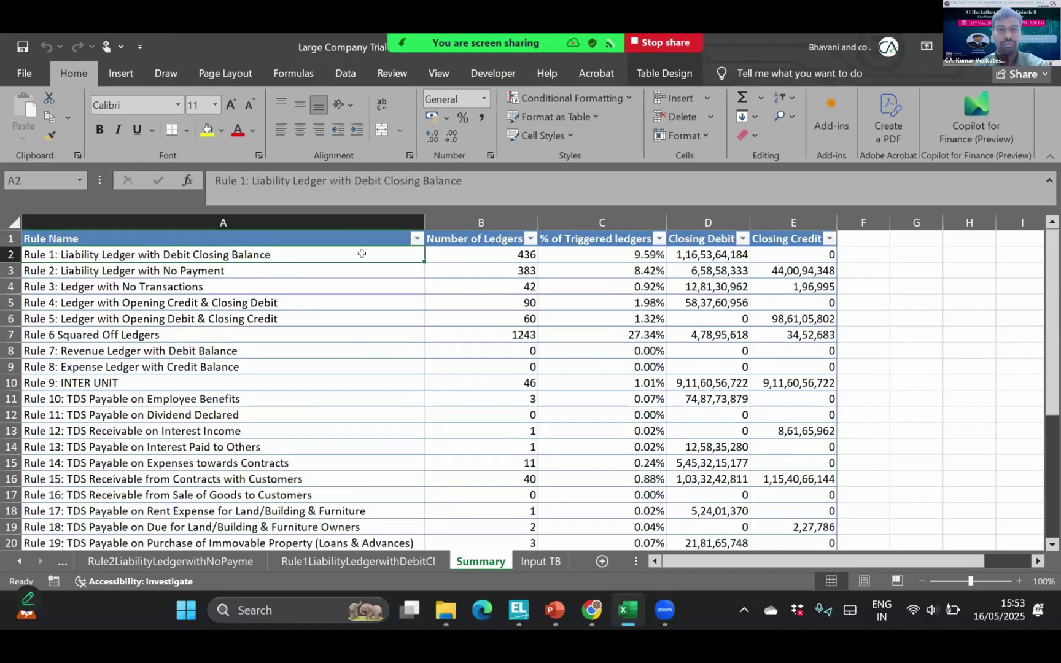
# Check the Number of Ledgers for Rules 1 and 2, and trace Rule 1's Closing Debit formula to its source sheet.
pyautogui.click(432, 256)
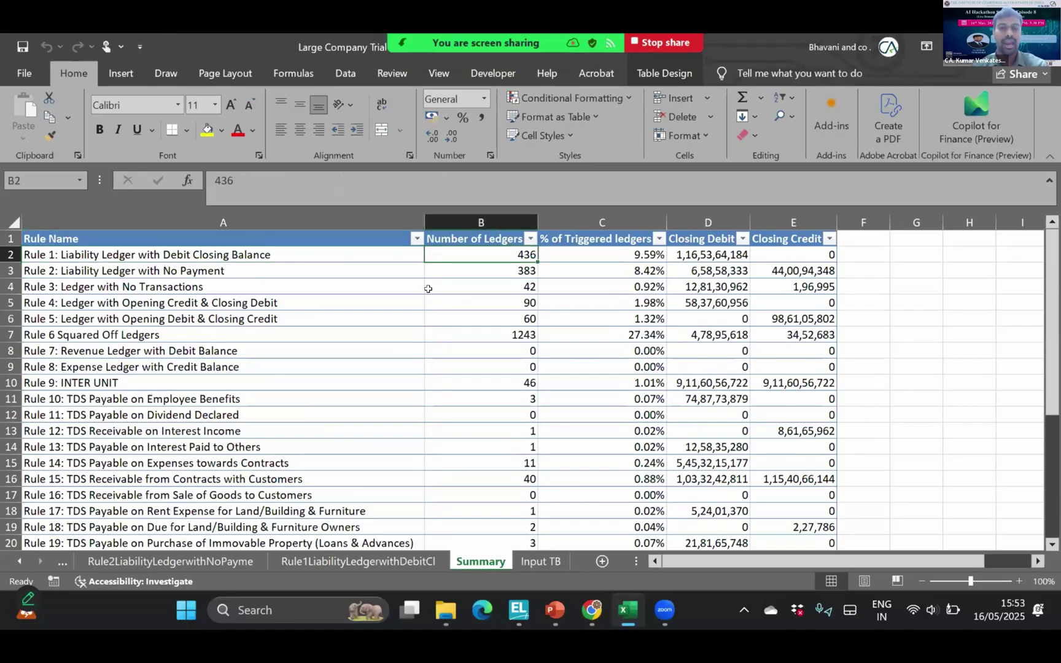
pyautogui.click(307, 270)
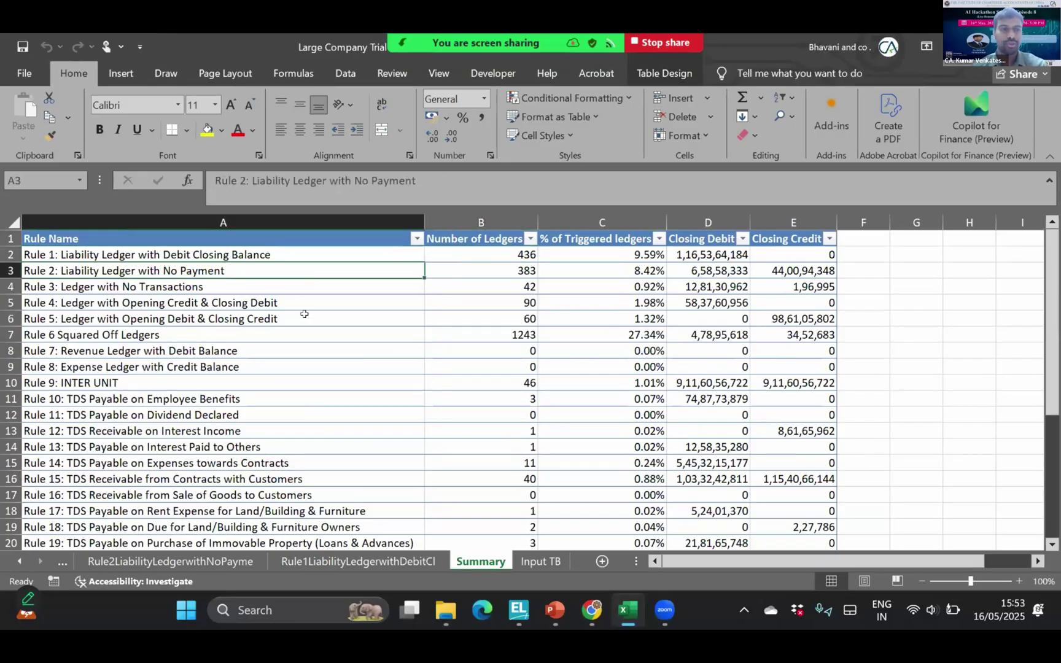
pyautogui.press('Down')
pyautogui.press('Up')
pyautogui.press('Right')
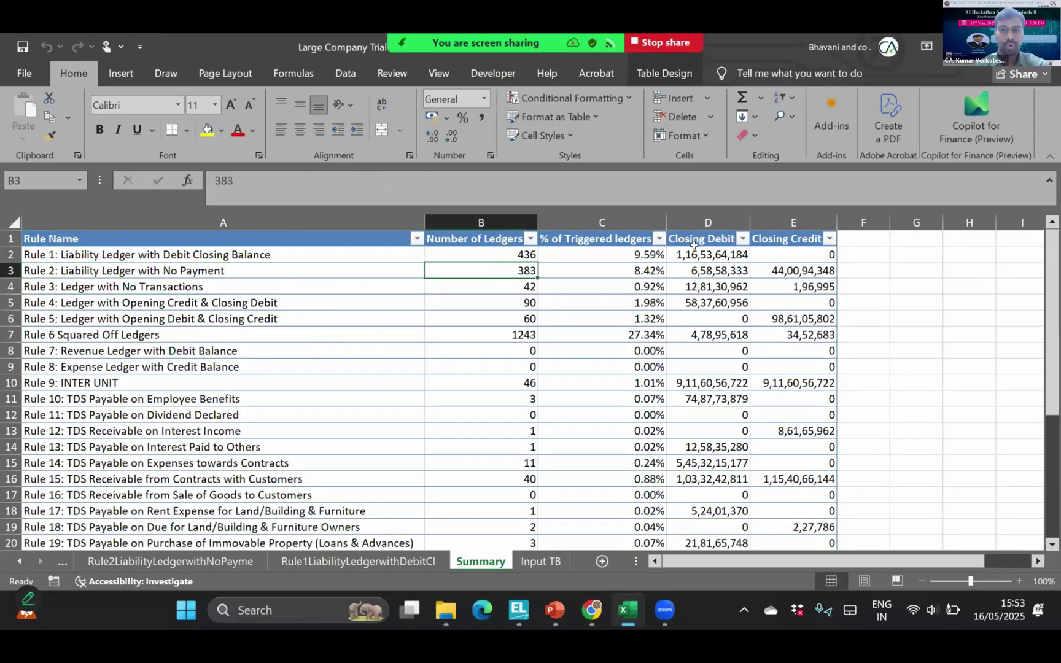
pyautogui.click(712, 254)
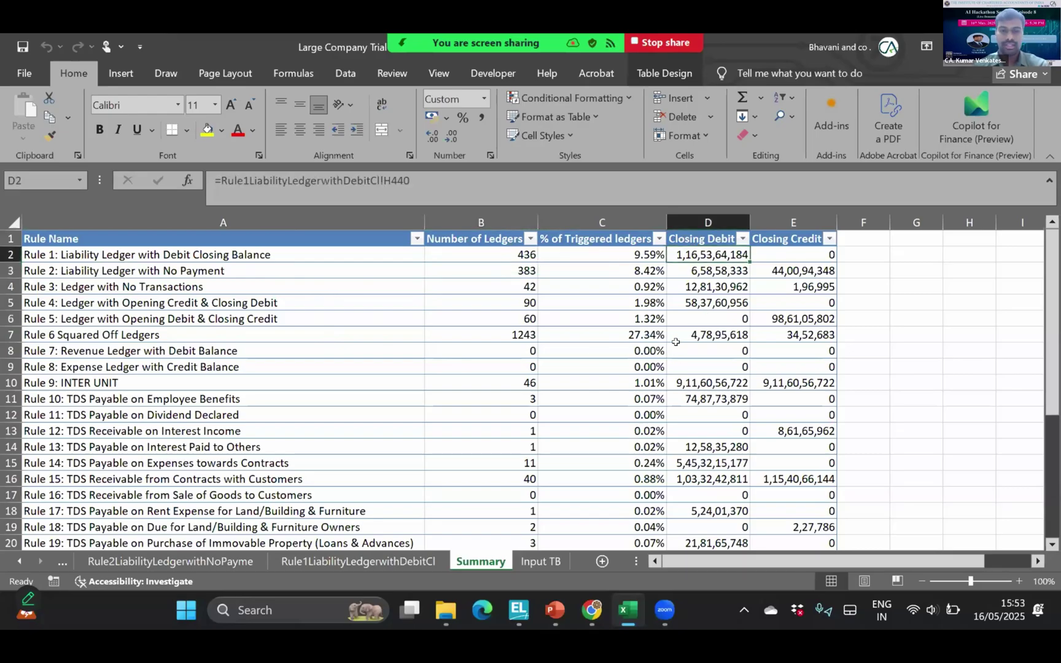
pyautogui.hotkey('ctrl', '[')
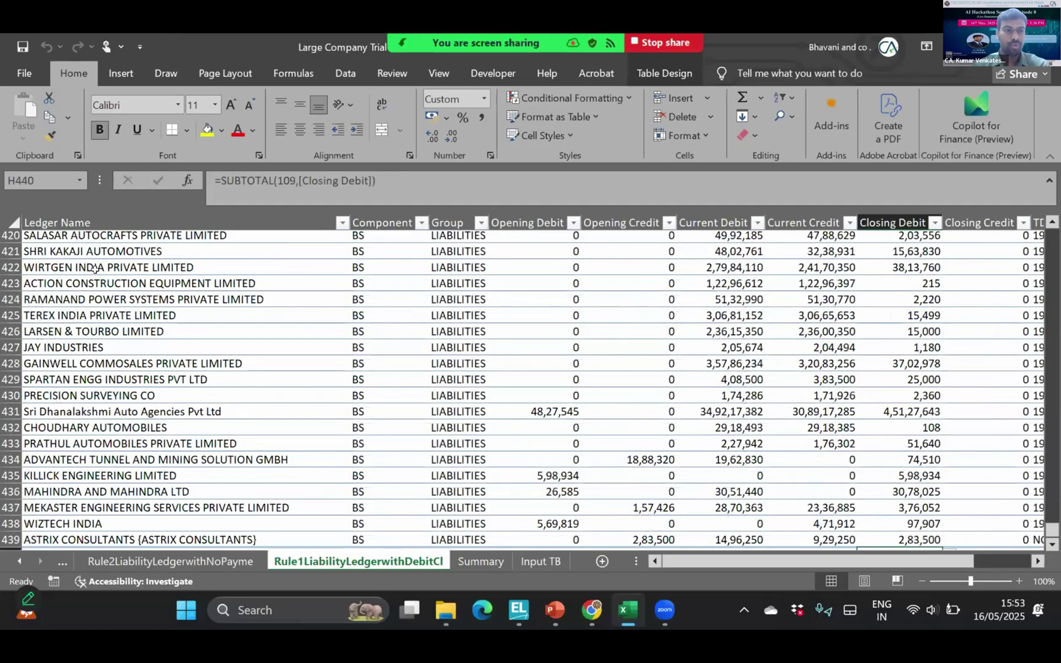
# Return to the top of the Rule 1 sheet and check its audit query on liability ledgers with debit balances.
pyautogui.scroll(-1, 96, 267)
pyautogui.hotkey('ctrl', 'Home')
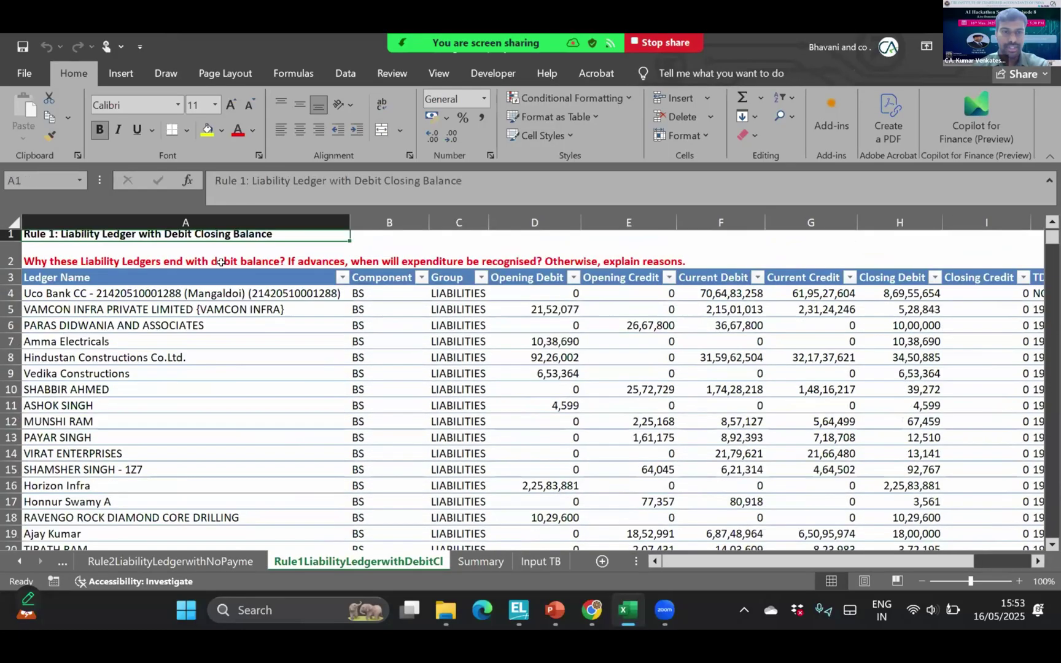
pyautogui.click(198, 262)
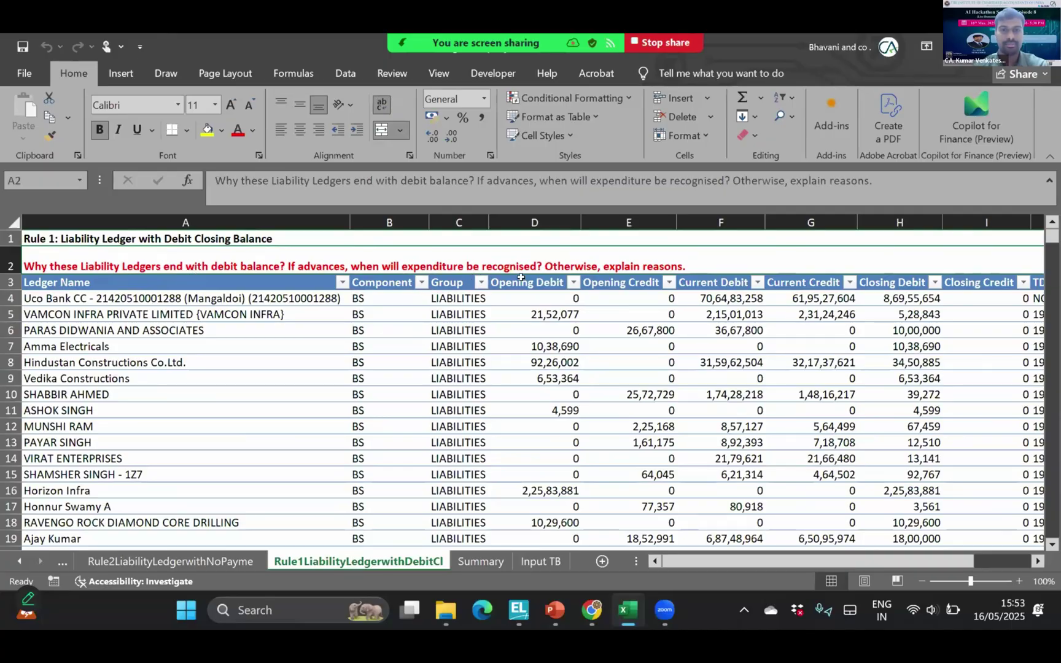
pyautogui.click(526, 298)
pyautogui.click(398, 298)
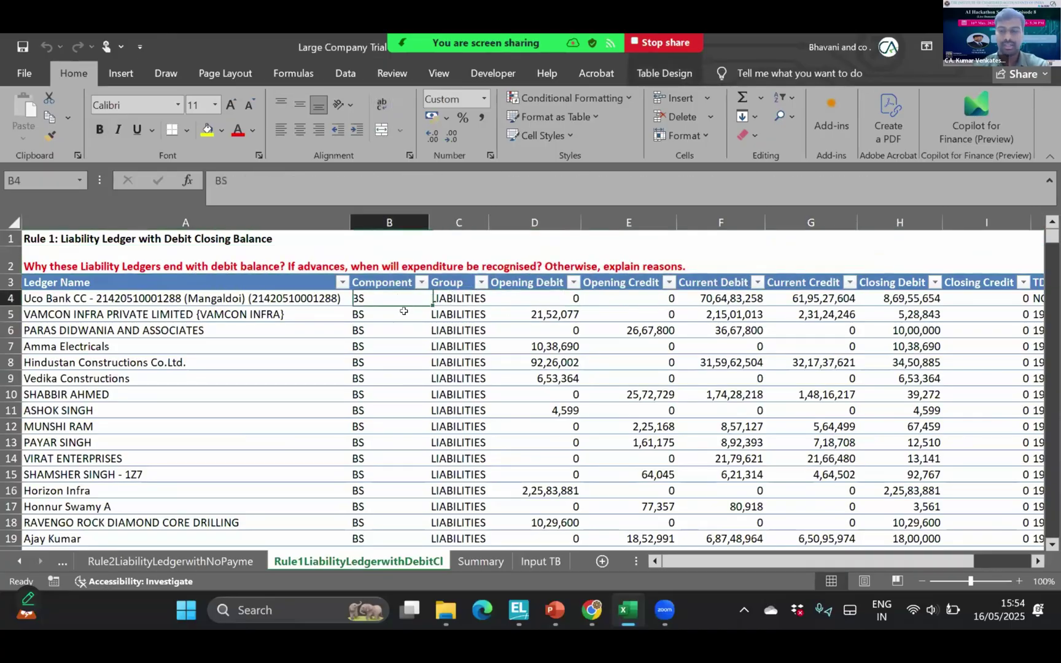
# Highlight the first ledger's row on the Rule 1 sheet from Ledger Name through Current Credit.
pyautogui.press('Left')
pyautogui.hotkey('shift', 'Right')
pyautogui.hotkey('shift', 'Right')
pyautogui.hotkey('shift', 'Right')
pyautogui.hotkey('shift', 'Right')
pyautogui.hotkey('shift', 'Right')
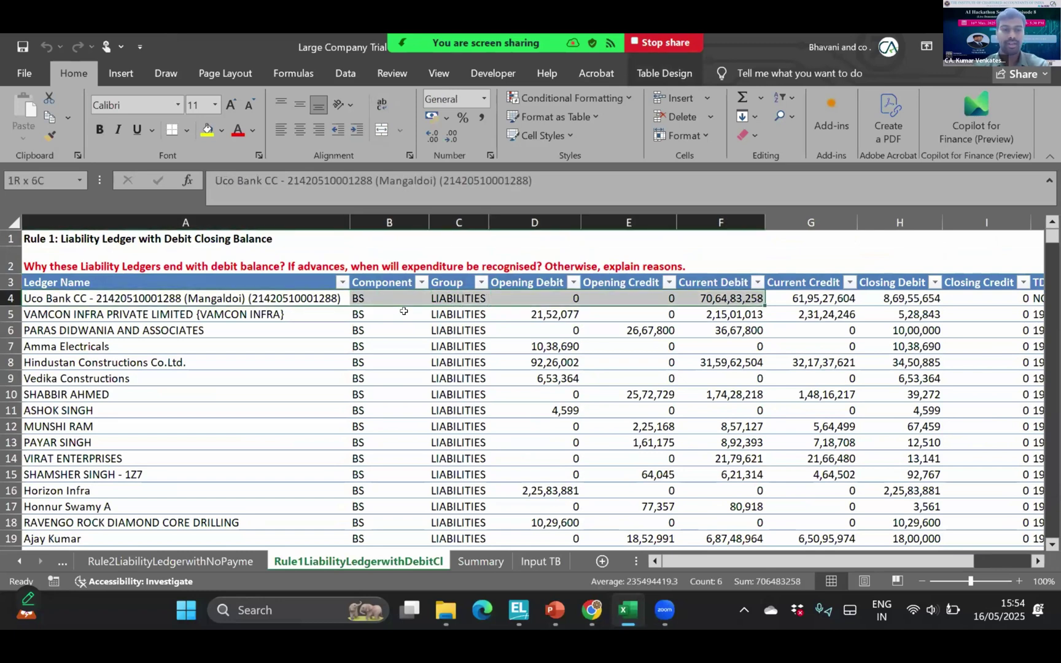
pyautogui.hotkey('shift', 'Right')
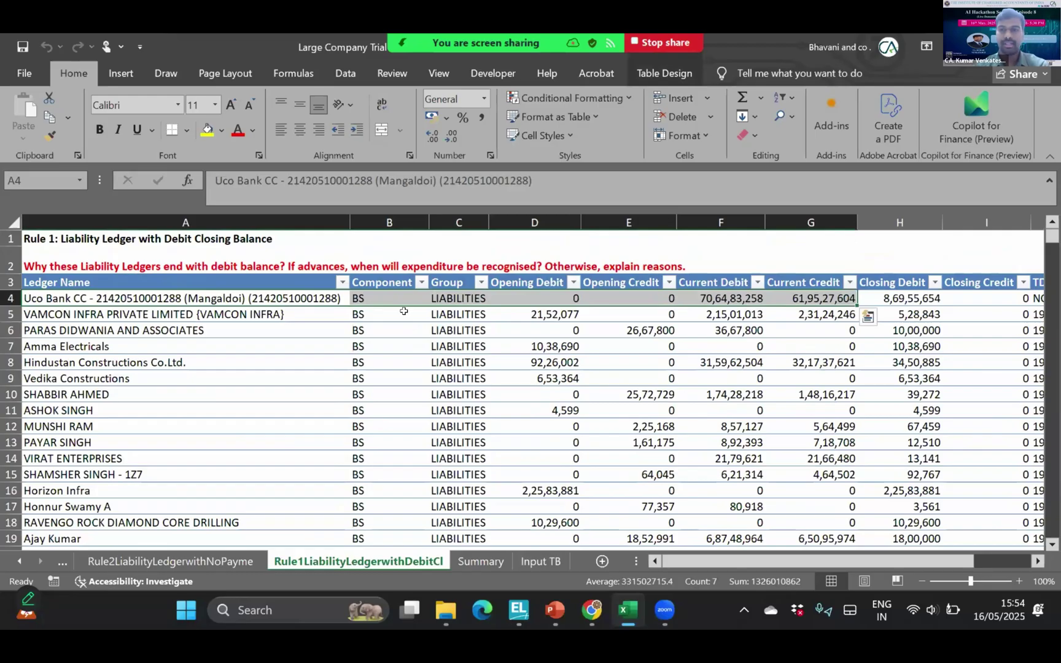
# Go to the Rule 2 sheet on liability ledgers with no payment and inspect its first Closing Debit figures.
pyautogui.hotkey('ctrl', 'pageup')
pyautogui.press('Right')
pyautogui.press('Right')
pyautogui.press('Right')
pyautogui.press('Right')
pyautogui.press('Right')
pyautogui.press('Right')
pyautogui.press('Right')
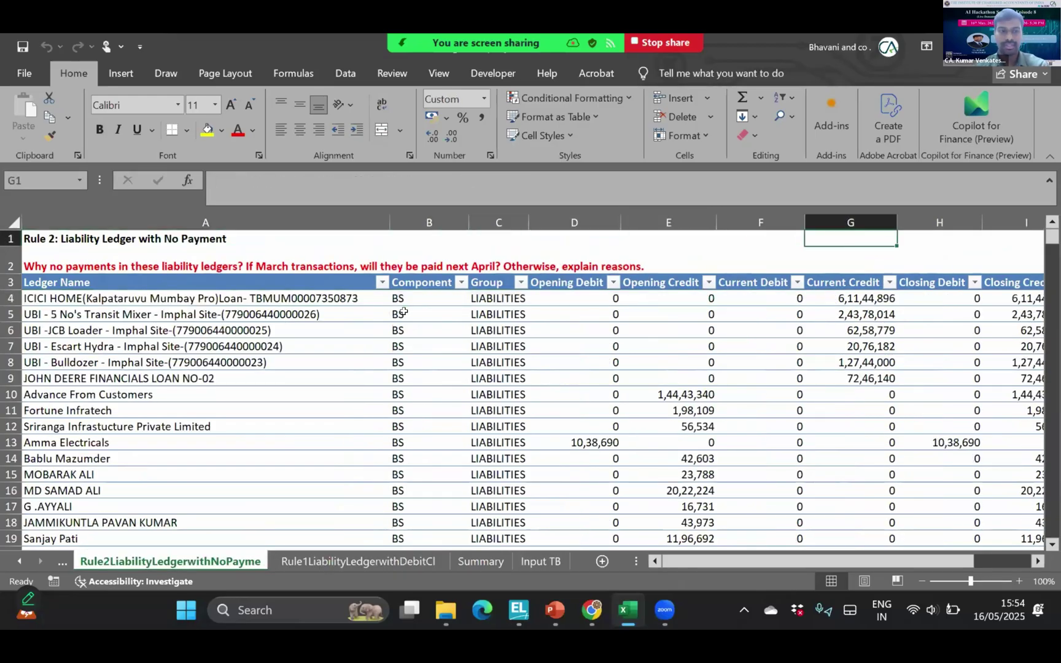
pyautogui.press('Down')
pyautogui.press('Down')
pyautogui.press('Down')
pyautogui.press('Down')
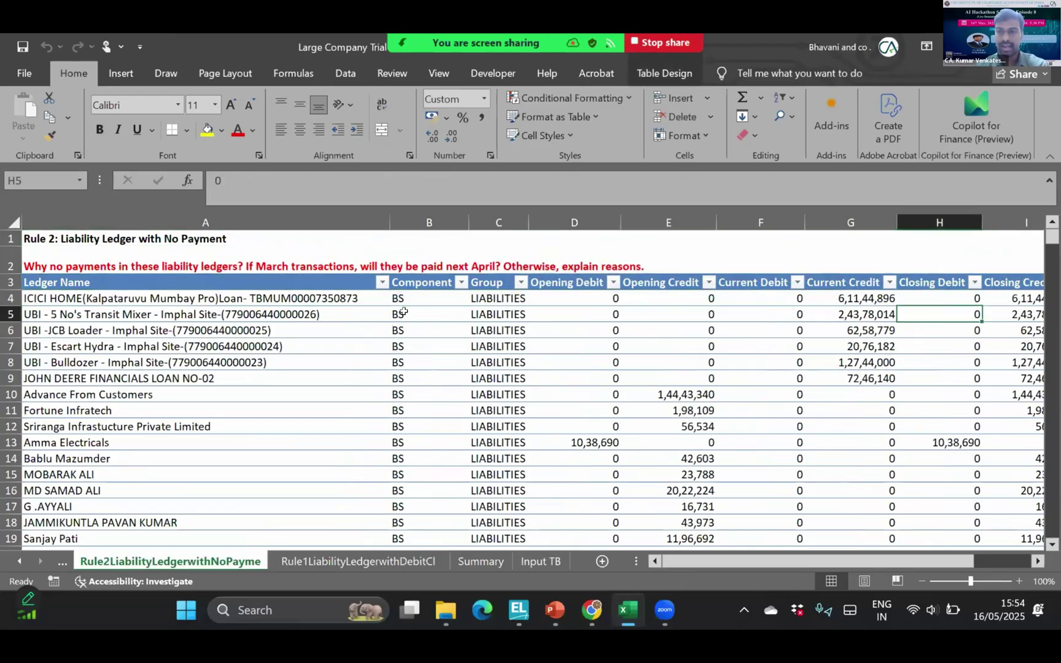
# Highlight Current Credit in G4:G10 of the Rule 2 sheet, followed by Current Debit in F4:F12.
pyautogui.press('Up')
pyautogui.press('Left')
pyautogui.hotkey('shift', 'Down')
pyautogui.hotkey('shift', 'Down')
pyautogui.hotkey('shift', 'Down')
pyautogui.hotkey('shift', 'Down')
pyautogui.hotkey('shift', 'Down')
pyautogui.hotkey('shift', 'Down')
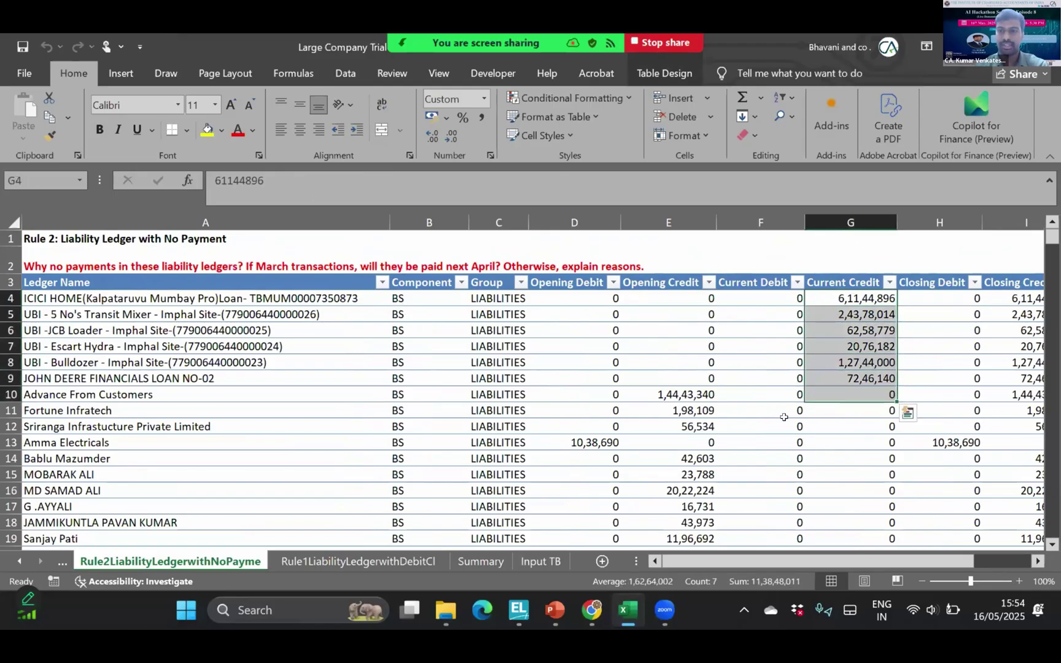
pyautogui.moveTo(784, 297); pyautogui.dragTo(780, 441)
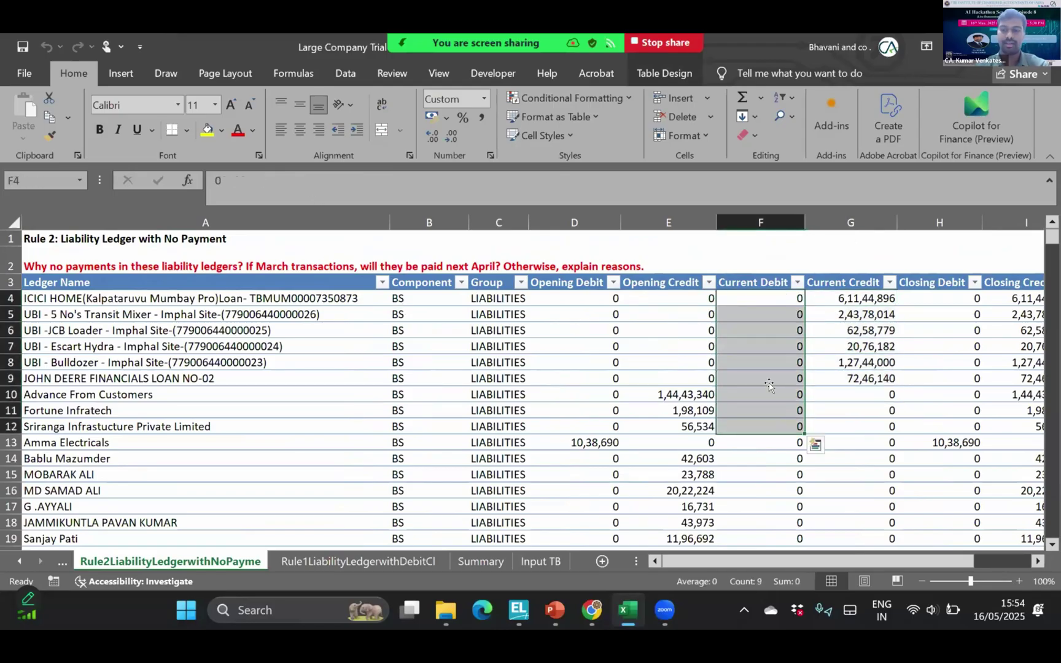
# Point out the Auditee comments and Auditor Remarks columns on the Rule 2 sheet, then return to cell A1.
pyautogui.click(769, 383)
pyautogui.press('Right')
pyautogui.press('Right')
pyautogui.press('Right')
pyautogui.press('Right')
pyautogui.press('Right')
pyautogui.press('Right')
pyautogui.press('Right')
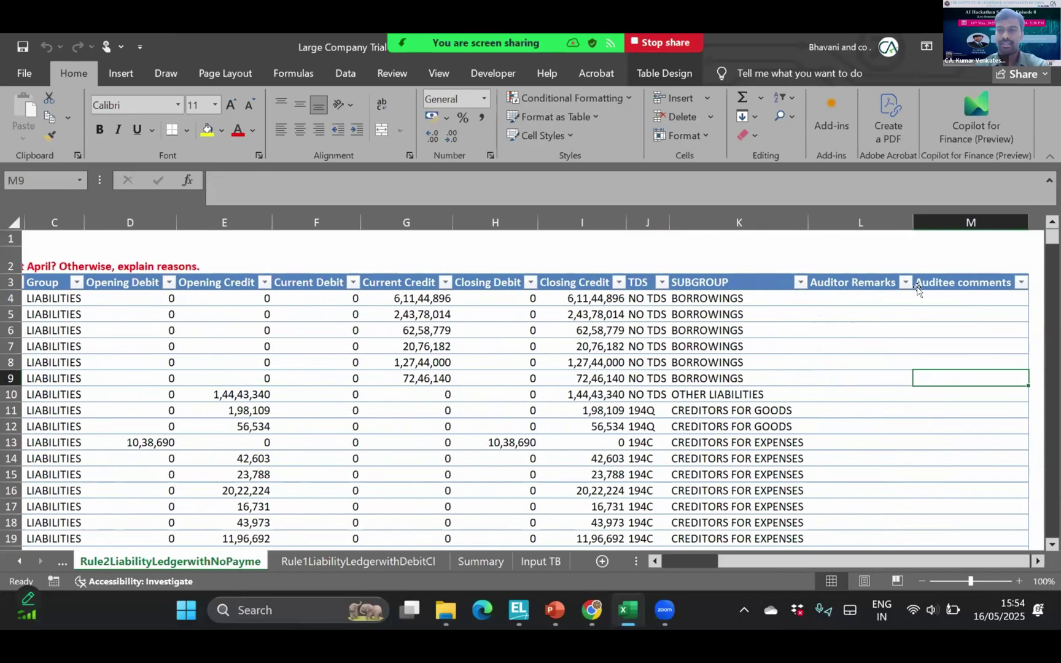
pyautogui.click(894, 296)
pyautogui.click(894, 223)
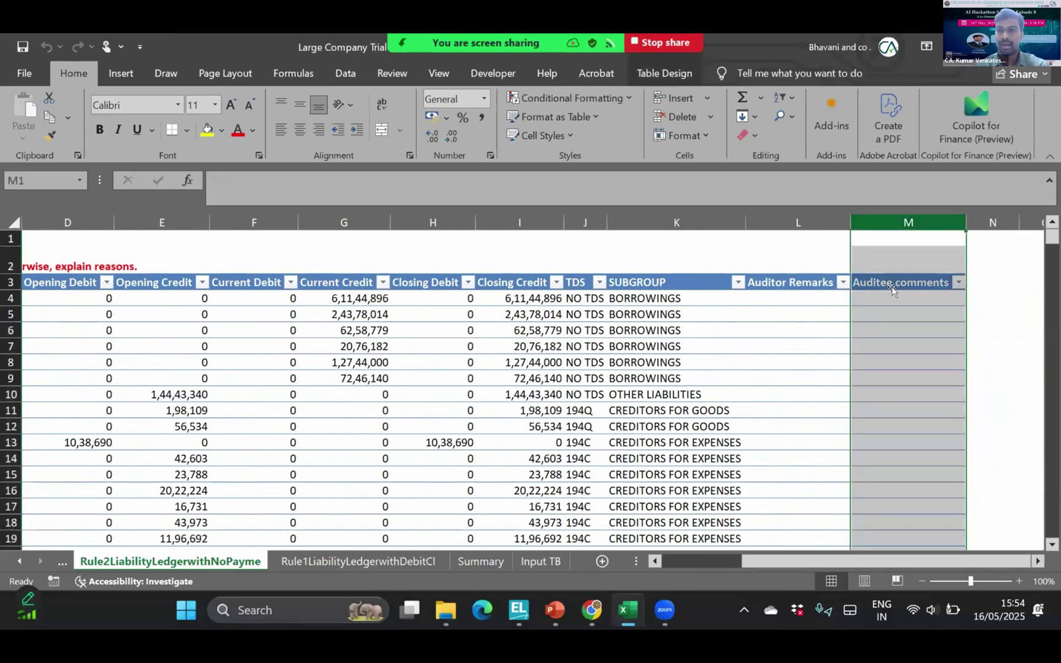
pyautogui.click(892, 281)
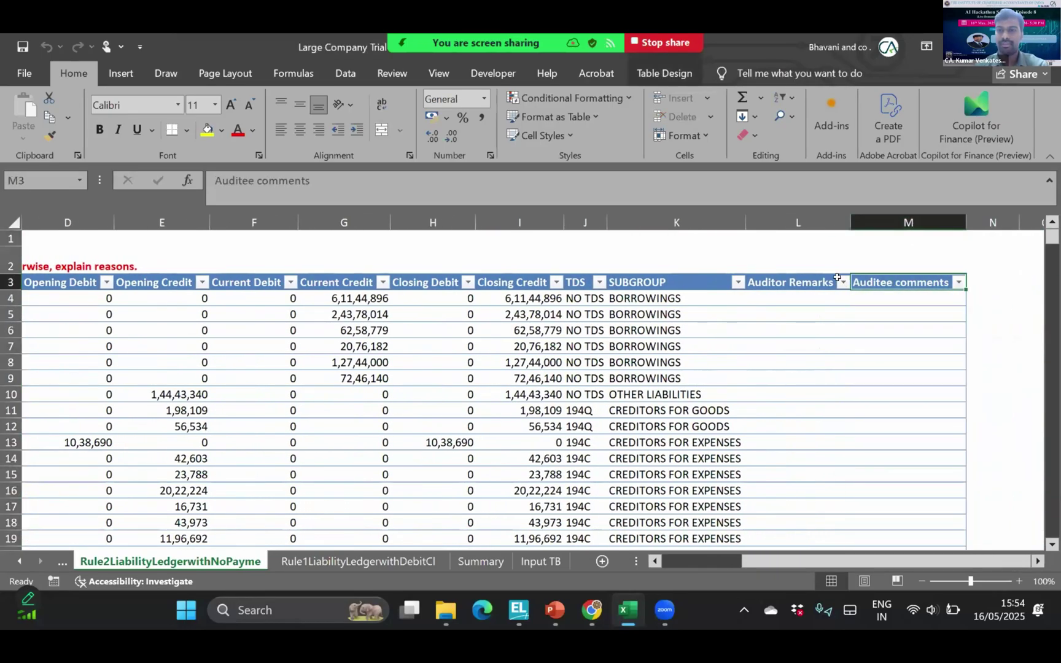
pyautogui.click(794, 220)
pyautogui.click(784, 358)
pyautogui.hotkey('ctrl', 'Home')
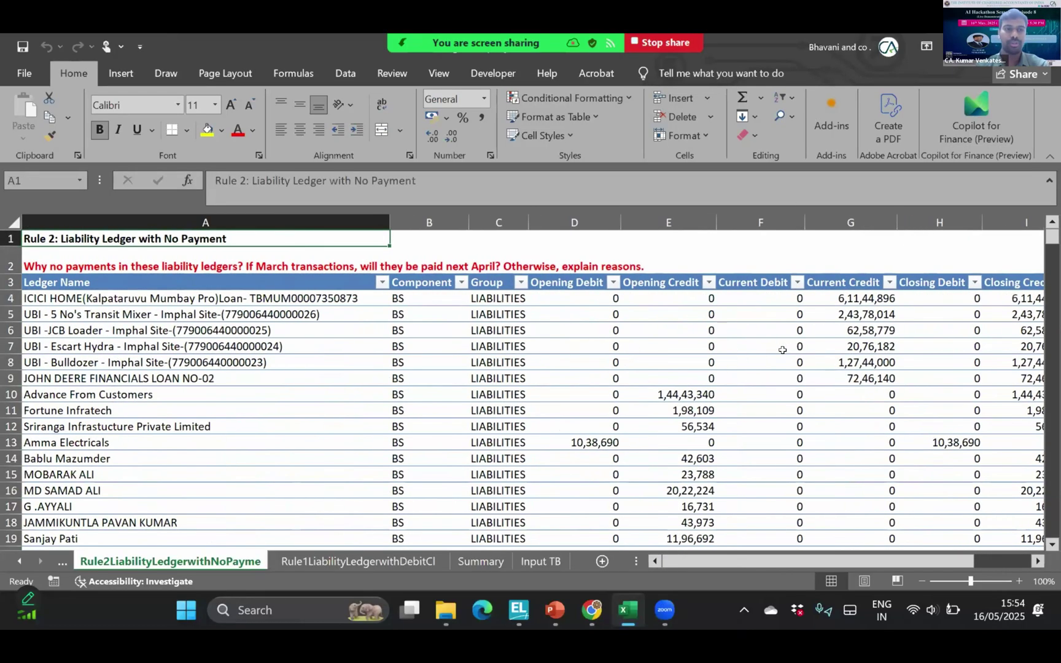
# Highlight the Current Debit and Current Credit values of the first ledgers on the Rule 3 sheet, then return to cell A1.
pyautogui.hotkey('ctrl', 'pageup')
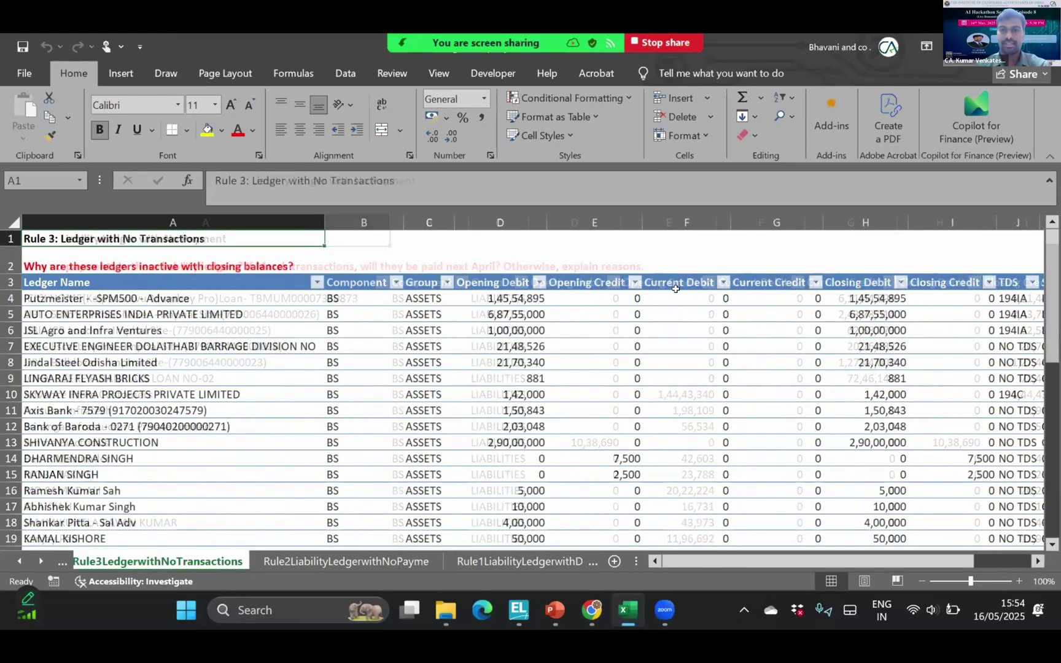
pyautogui.moveTo(687, 299); pyautogui.dragTo(755, 508)
pyautogui.click(756, 508)
pyautogui.hotkey('ctrl', 'Home')
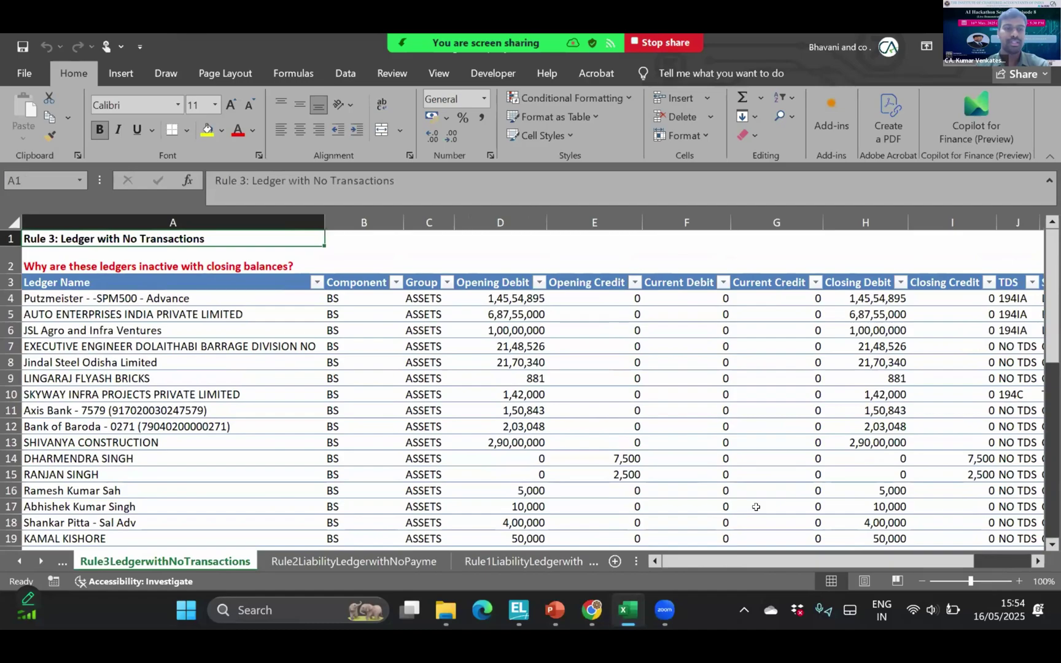
# Look through the Rule 4 and Rule 5 sheets, continuing to the Rule 6 Squared Off Ledgers sheet.
pyautogui.hotkey('ctrl', 'pageup')
pyautogui.hotkey('ctrl', 'pageup')
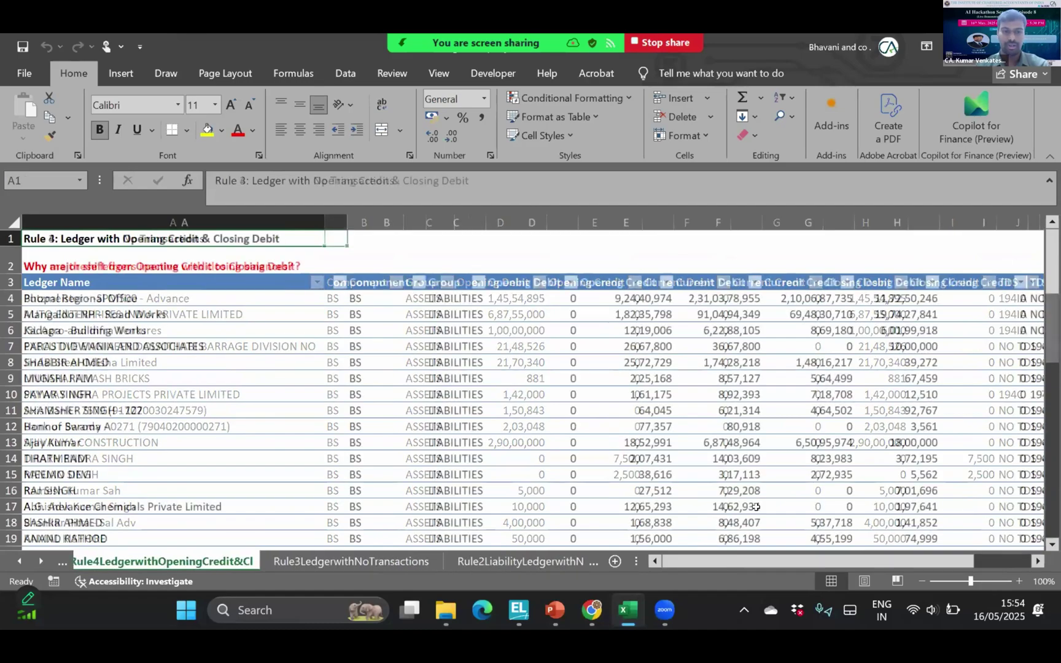
pyautogui.hotkey('ctrl', 'pageup')
pyautogui.hotkey('ctrl', 'pageup')
pyautogui.hotkey('ctrl', 'pageup')
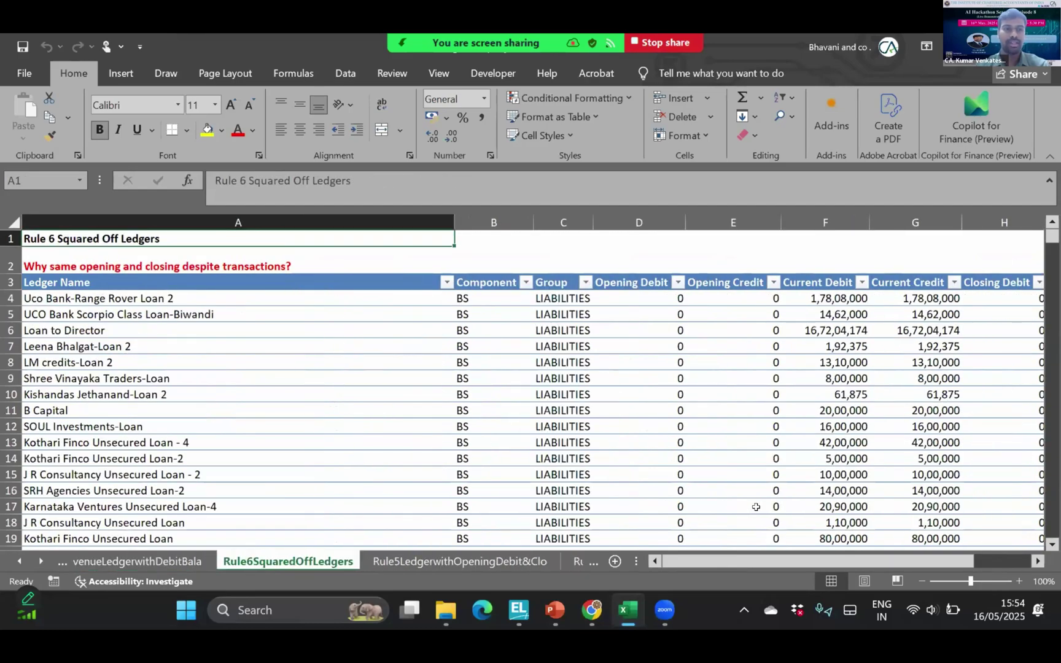
# Continue to the Rule 9 INTER UNIT sheet and inspect the first ledger's Closing Debit.
pyautogui.hotkey('ctrl', 'pageup')
pyautogui.hotkey('ctrl', 'pageup')
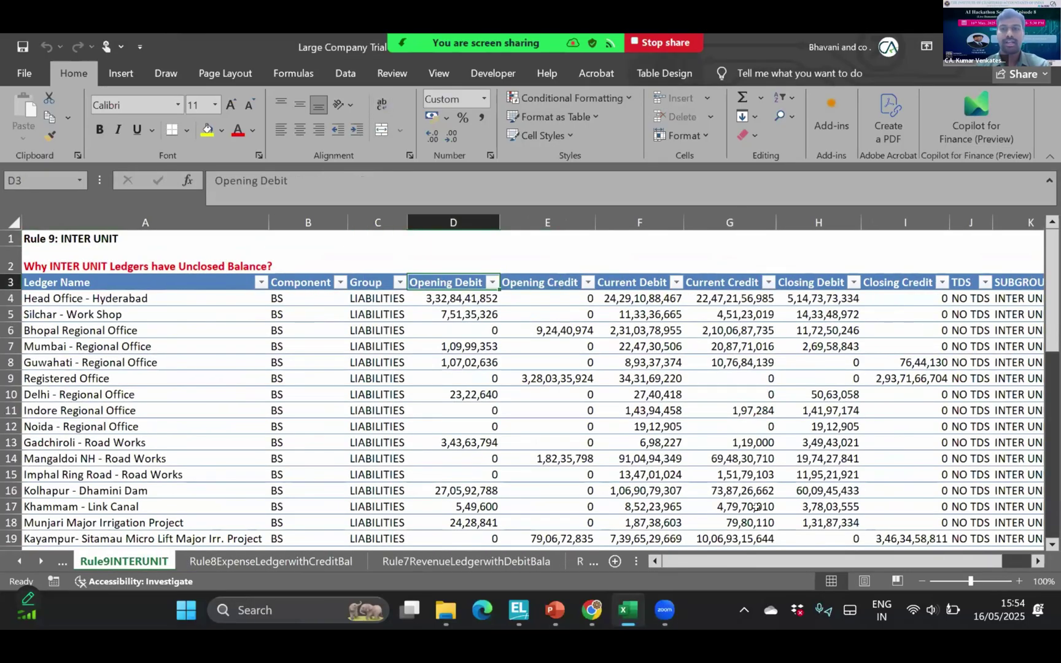
pyautogui.press('Right')
pyautogui.press('Right')
pyautogui.press('Right')
pyautogui.press('Right')
pyautogui.press('Down')
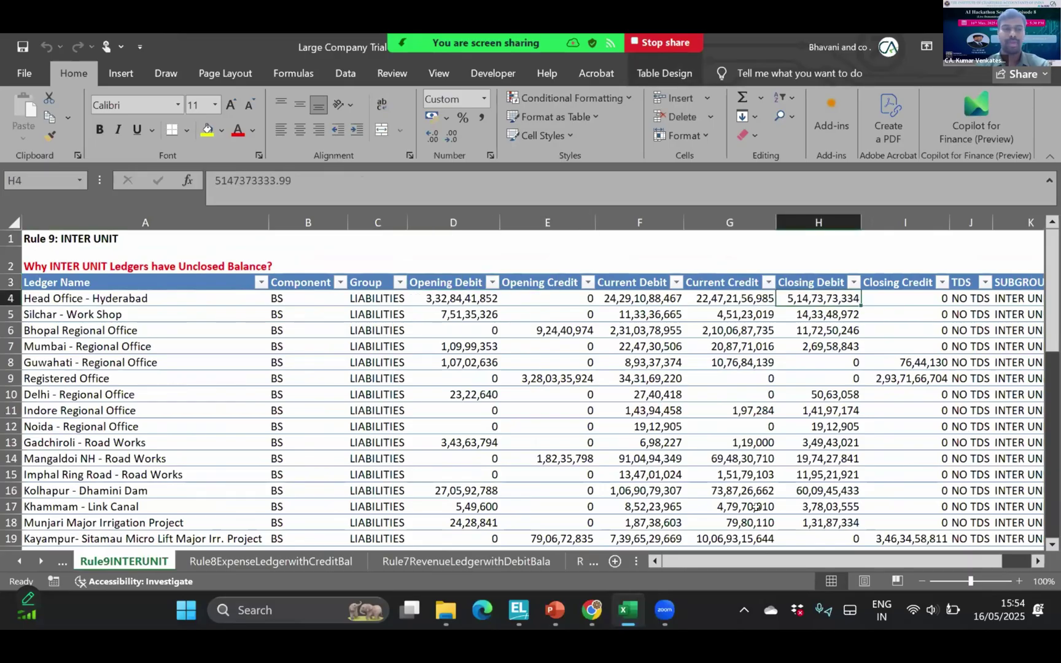
# Open the Rule 10 sheet on TDS for employee benefits and review its ledgers from Salaries to Managerial Remuneration.
pyautogui.hotkey('ctrl', 'pageup')
pyautogui.hotkey('ctrl', 'pageup')
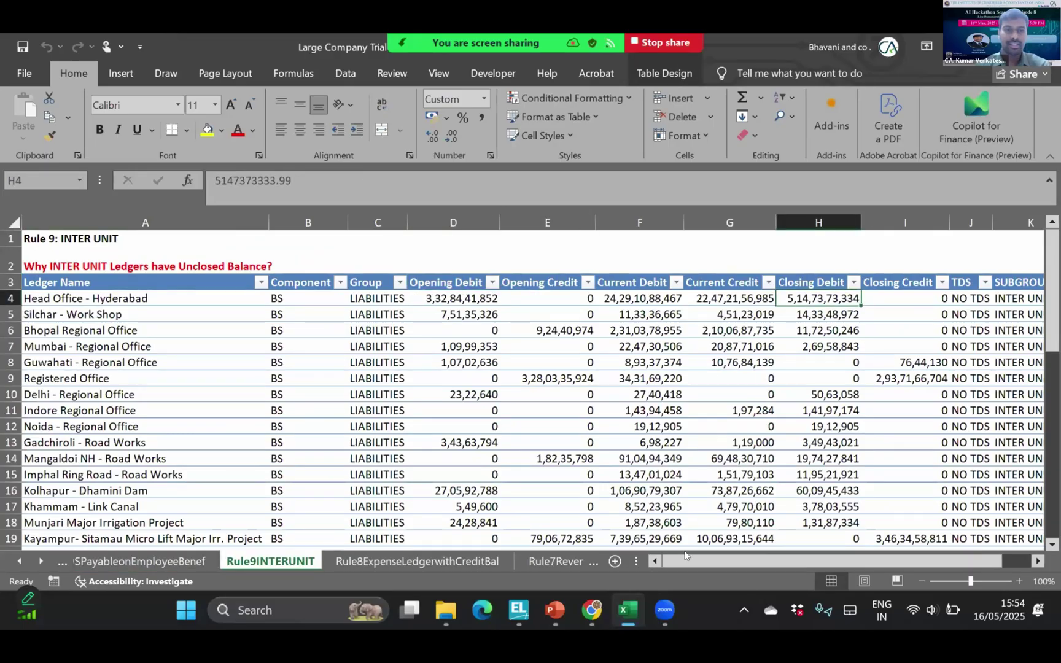
pyautogui.hotkey('ctrl', 'pagedown')
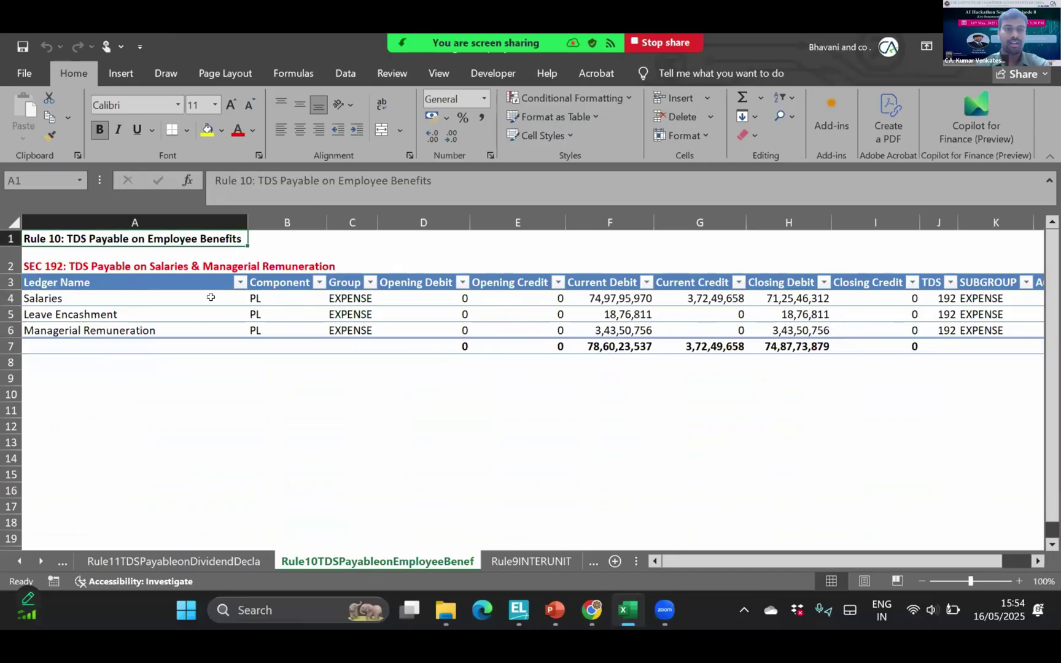
pyautogui.moveTo(210, 297); pyautogui.dragTo(206, 329)
pyautogui.press('Down')
pyautogui.press('Up')
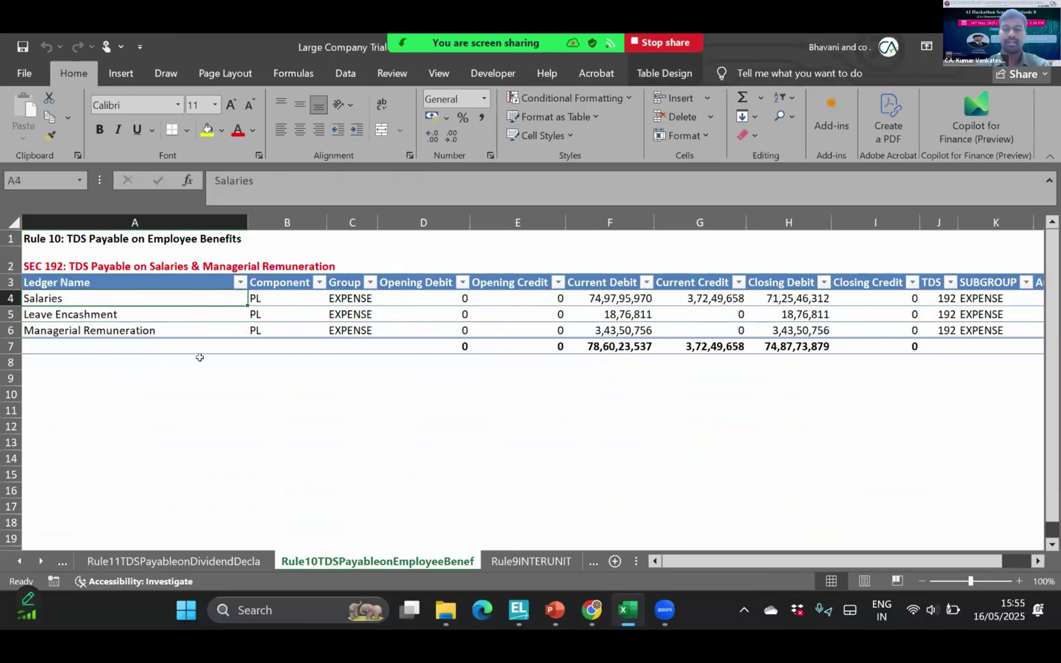
pyautogui.hotkey('shift', 'Down')
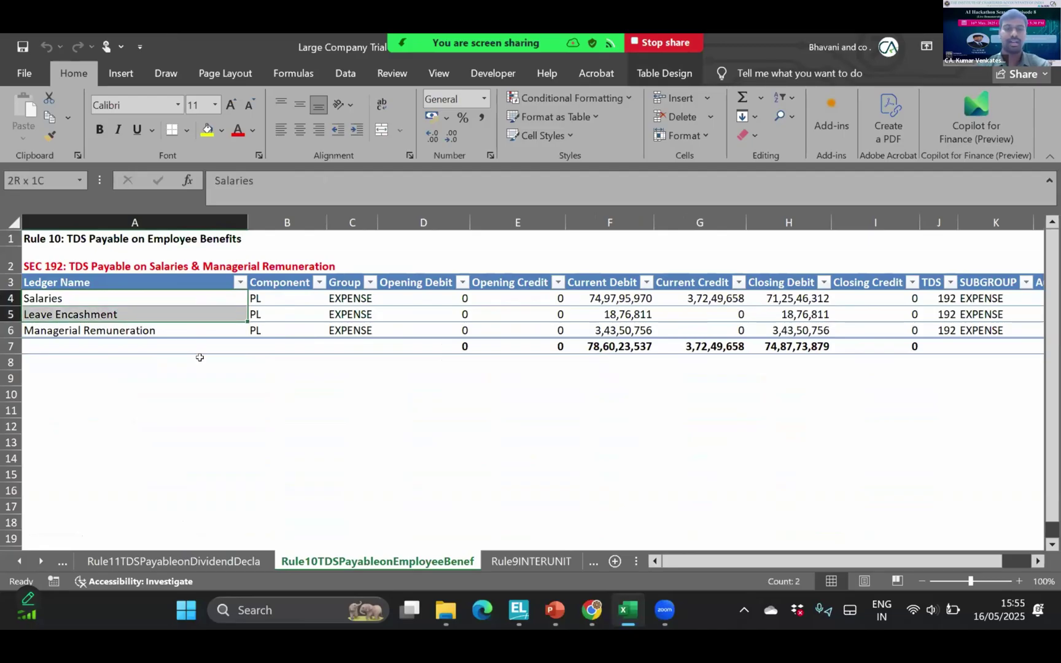
pyautogui.press('Down')
pyautogui.press('Down')
# Review the Rule 11 dividend, Rule 12 interest income and Rule 13 interest paid TDS sheets.
pyautogui.hotkey('ctrl', 'pageup')
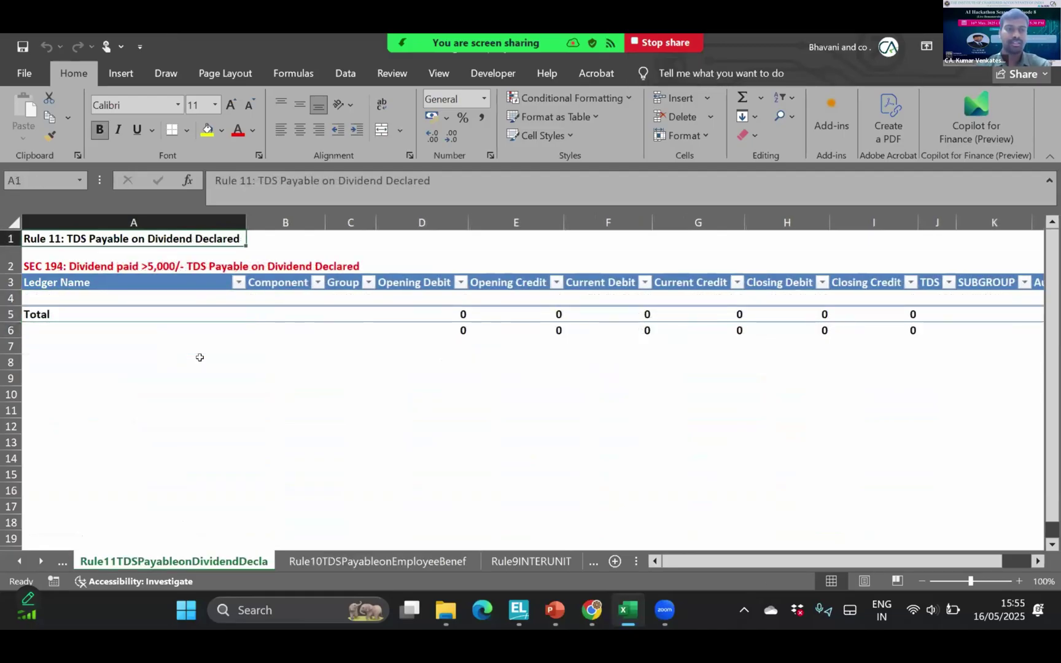
pyautogui.hotkey('ctrl', 'pageup')
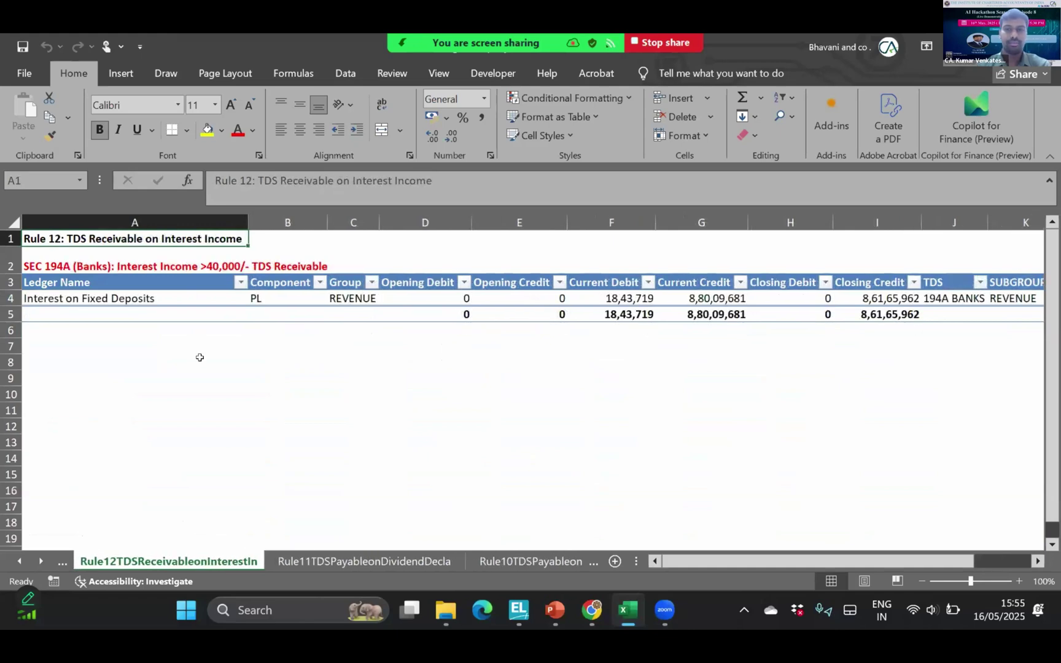
pyautogui.hotkey('ctrl', 'pageup')
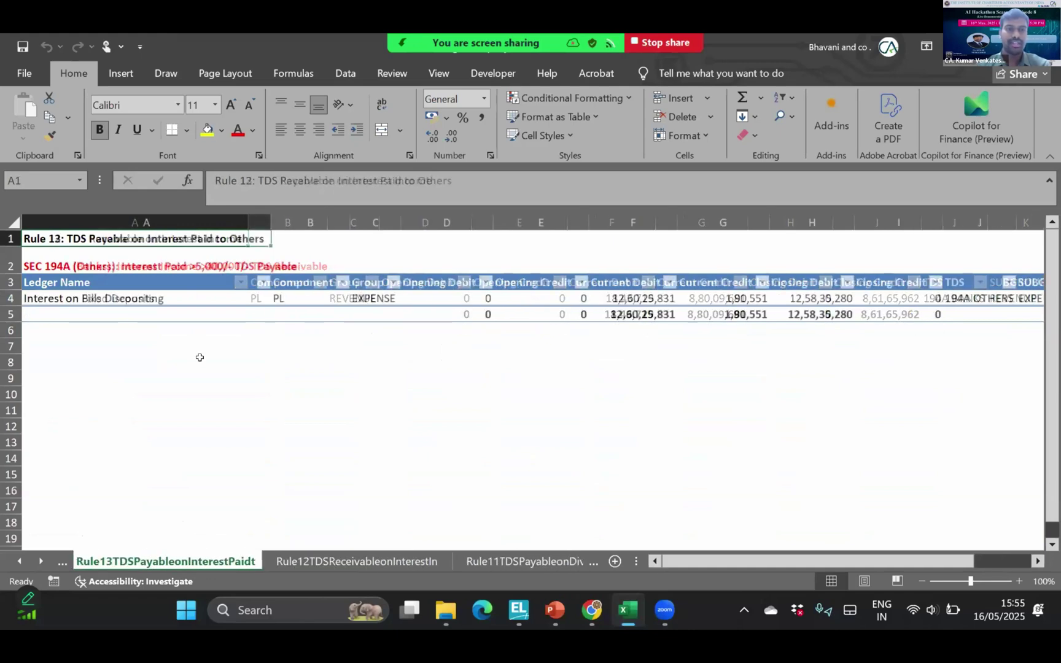
# Open the Rule 14 sheet on contract expenses and highlight its ledgers from Concrete Work to Security Charges - Office.
pyautogui.hotkey('ctrl', 'pageup')
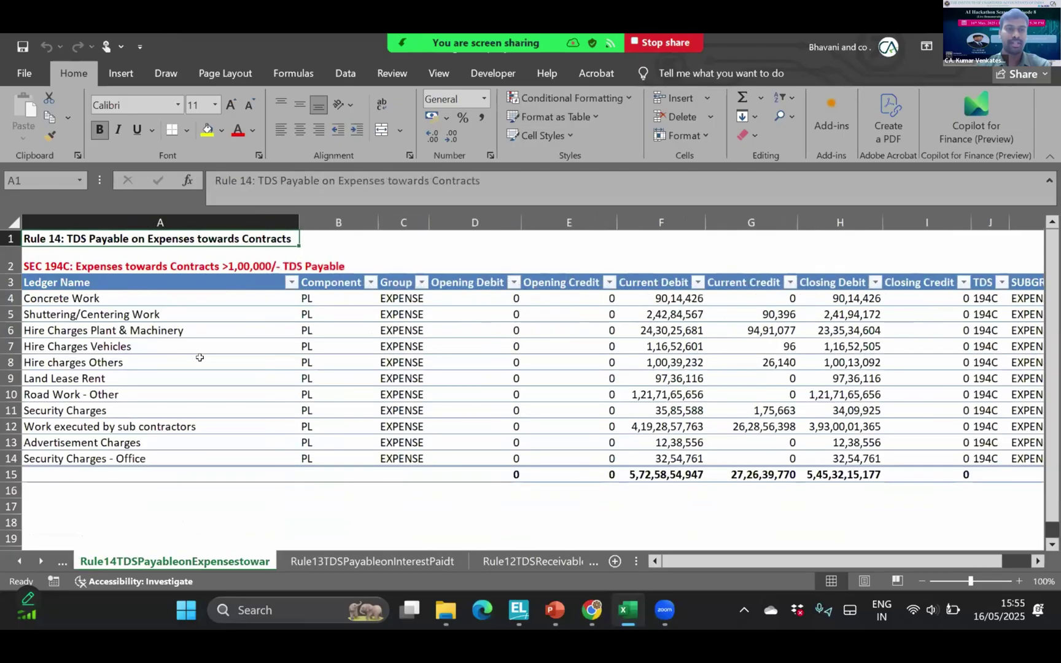
pyautogui.press('Down')
pyautogui.press('Down')
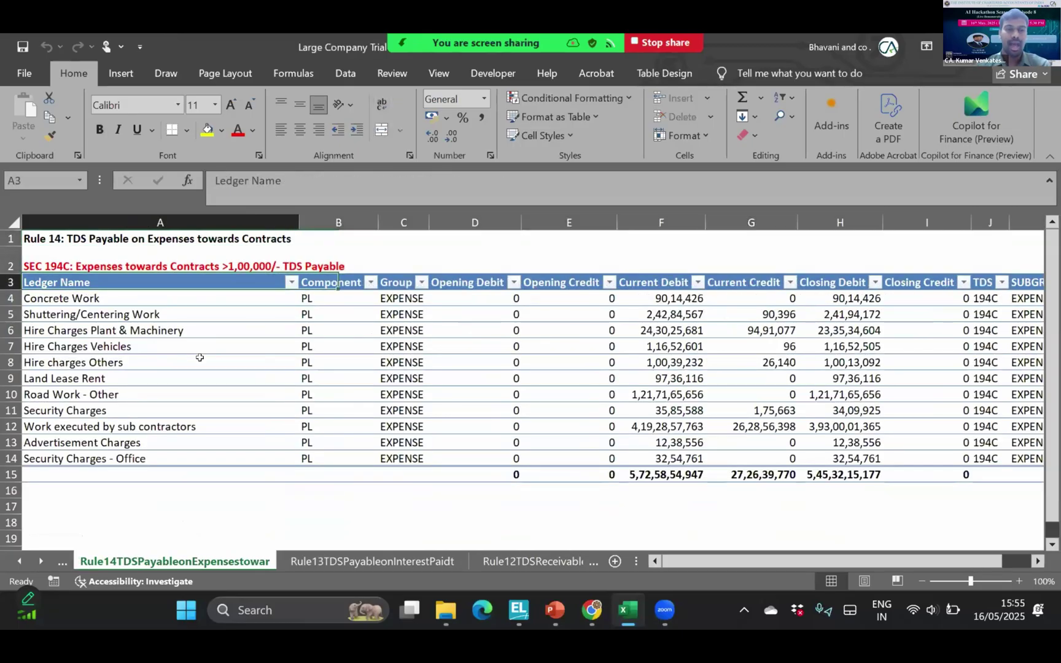
pyautogui.press('Down')
pyautogui.hotkey('shift', 'Down')
pyautogui.hotkey('shift', 'Down')
pyautogui.hotkey('shift', 'Down')
pyautogui.hotkey('shift', 'Down')
pyautogui.hotkey('shift', 'Down')
pyautogui.hotkey('shift', 'Down')
pyautogui.hotkey('shift', 'Down')
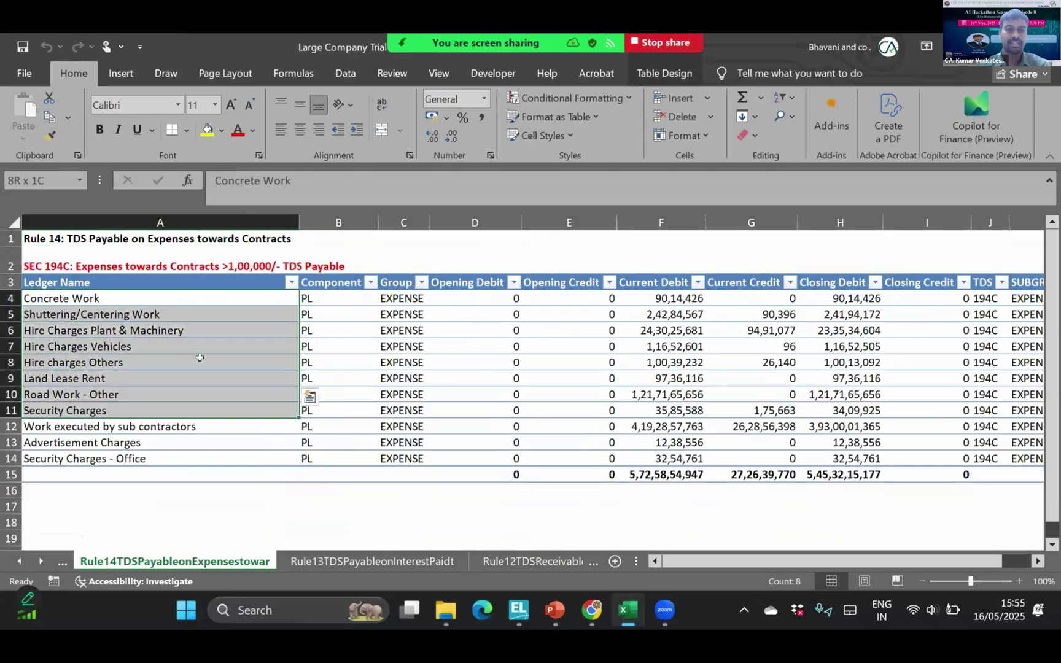
pyautogui.hotkey('shift', 'Down')
pyautogui.hotkey('shift', 'Down')
pyautogui.hotkey('shift', 'Down')
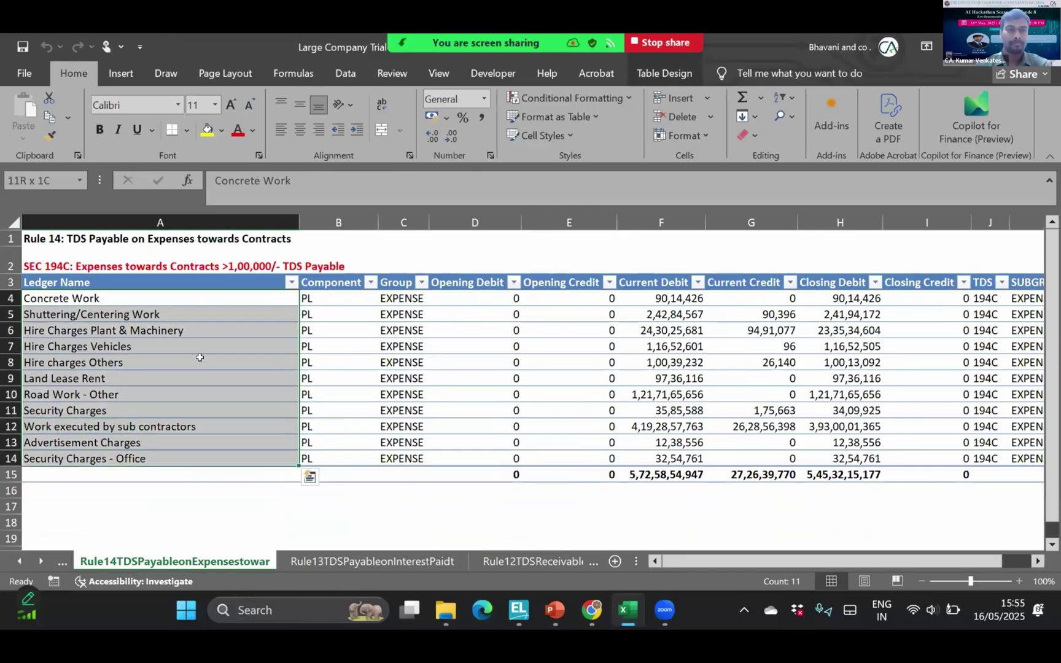
pyautogui.press('Right')
# Move through the remaining TDS sheets after Rule 14 up to the Rule 18 Land/Building & Furniture Owners sheet.
pyautogui.hotkey('ctrl', 'pageup')
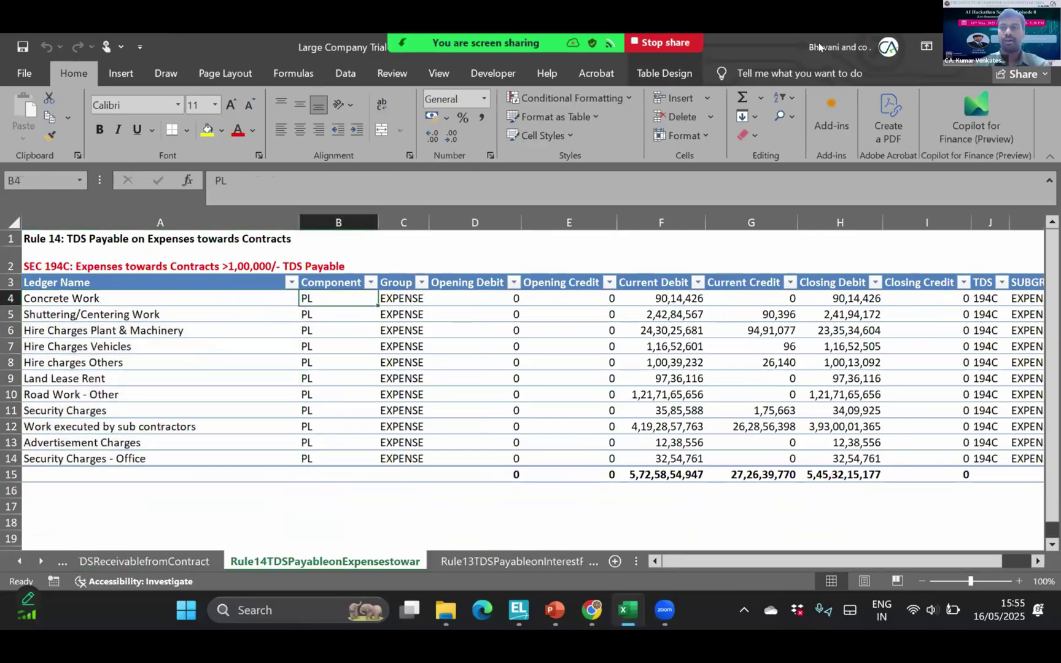
pyautogui.hotkey('ctrl', 'pageup')
pyautogui.hotkey('ctrl', 'pageup')
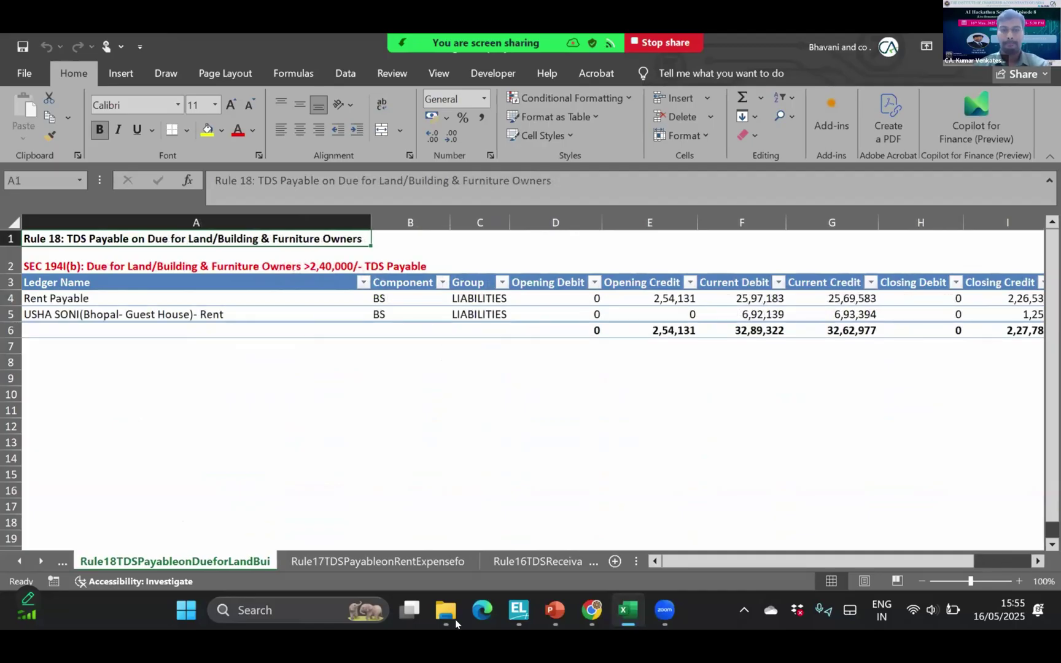
# Minimize the trial balance workbook and switch to the THE FINAL DAY folder in File Explorer.
pyautogui.click(965, 47)
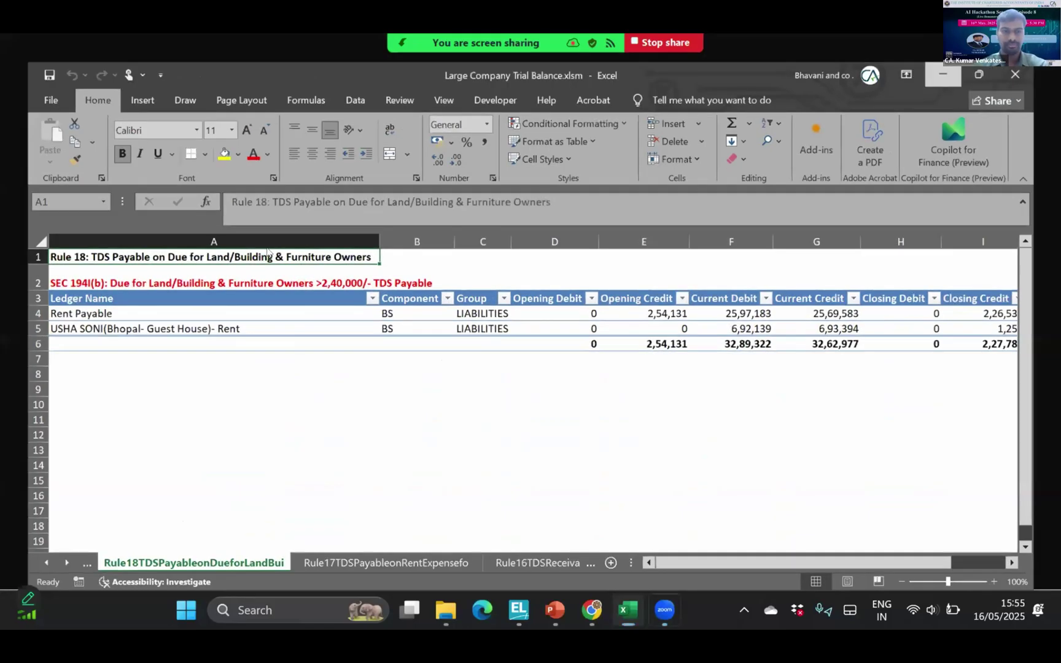
pyautogui.hotkey('alt', 'Tab')
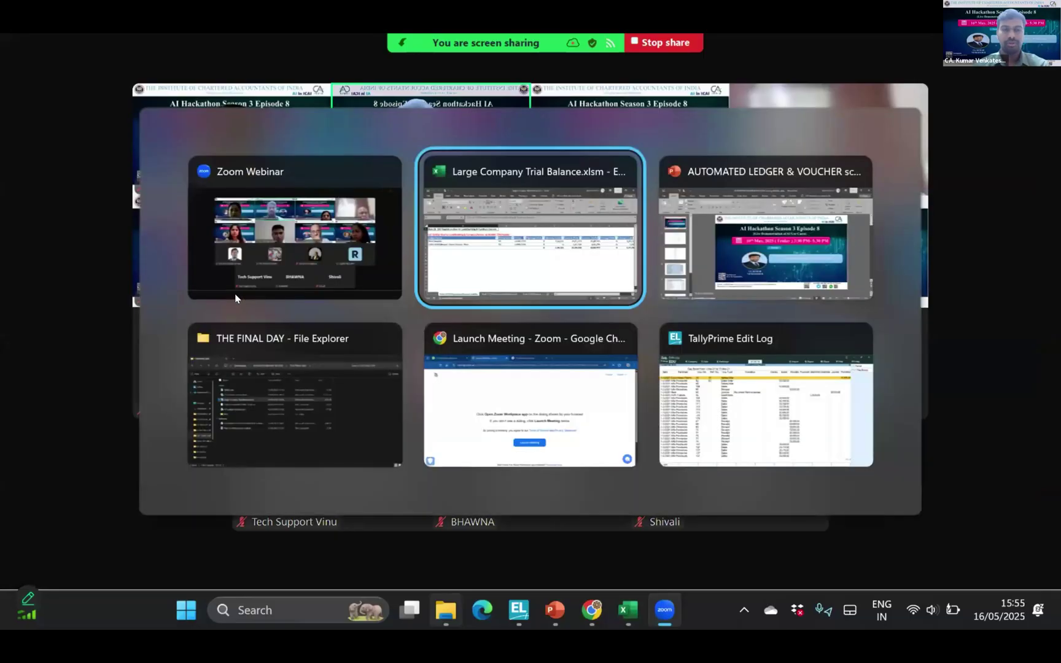
pyautogui.click(375, 343)
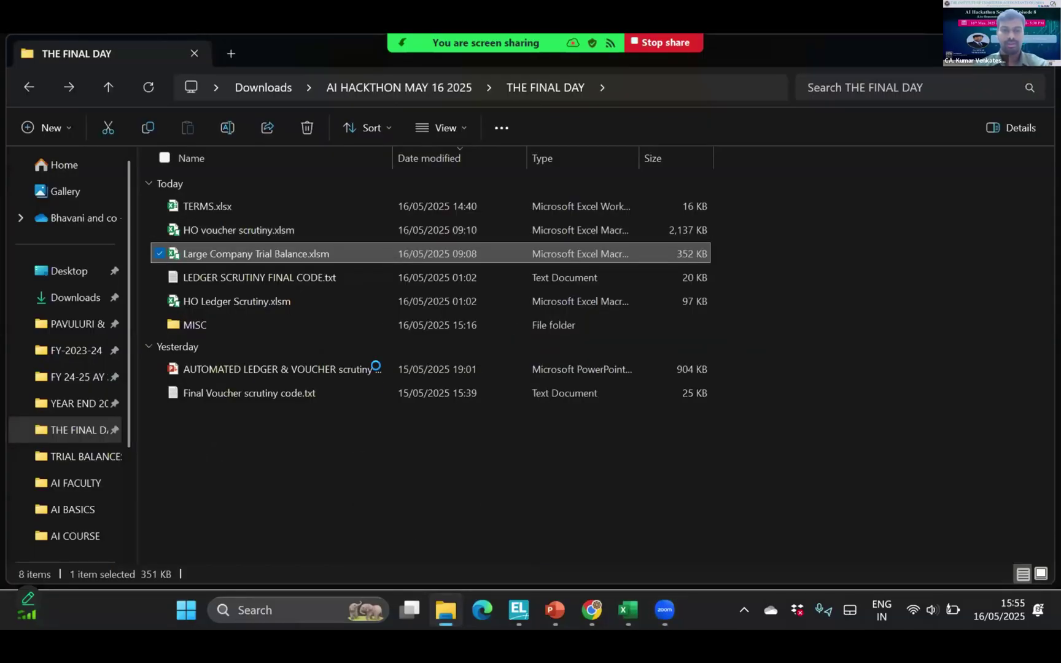
# Open HO Ledger Scrutiny.xlsm, switch to its Input TB sheet and highlight the GROUP entries in B3:B9.
pyautogui.doubleClick(258, 301)
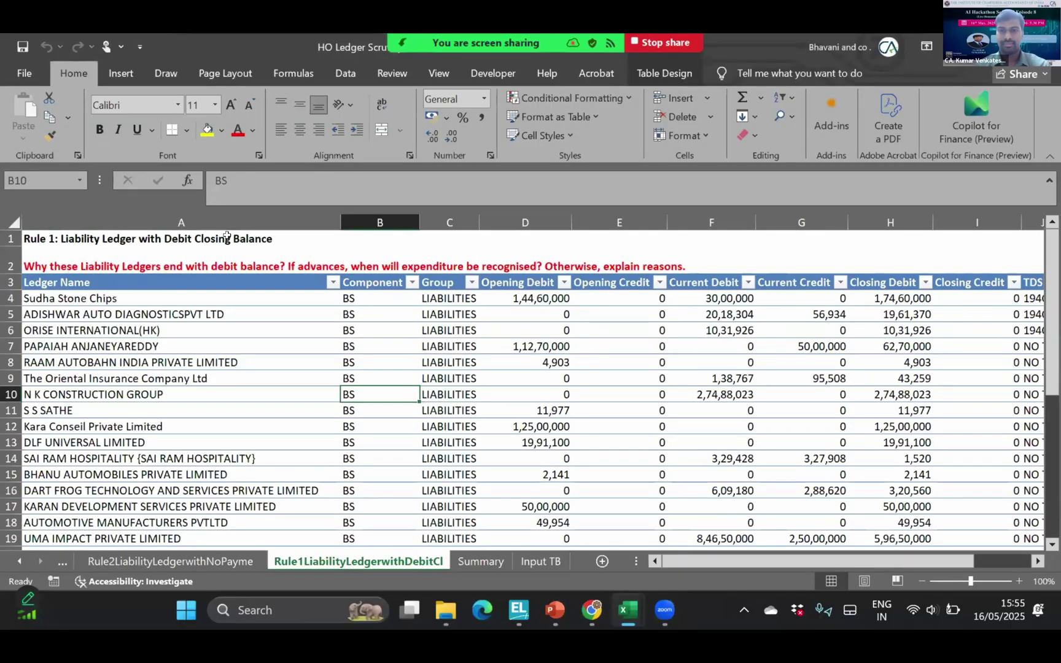
pyautogui.hotkey('ctrl', 'pagedown')
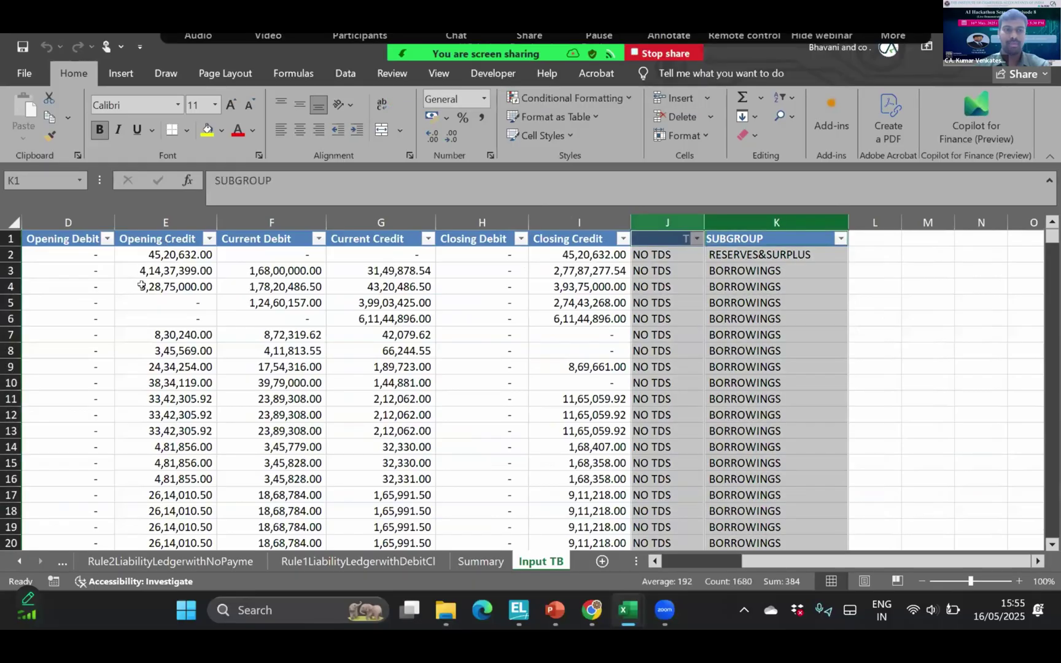
pyautogui.hotkey('ctrl', 'Home')
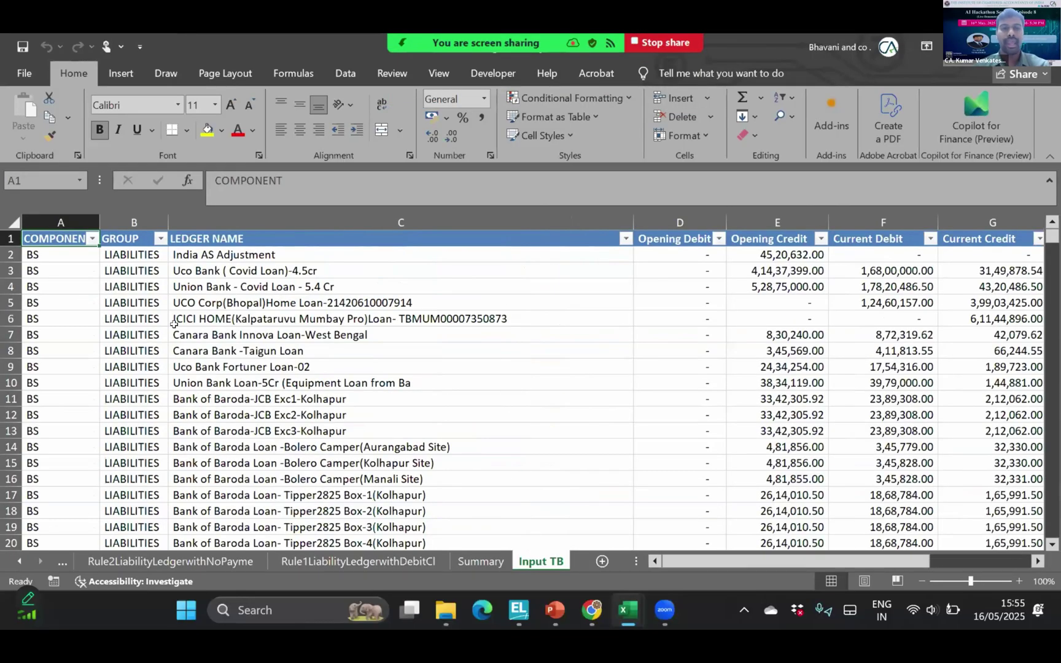
pyautogui.moveTo(133, 271); pyautogui.dragTo(133, 366)
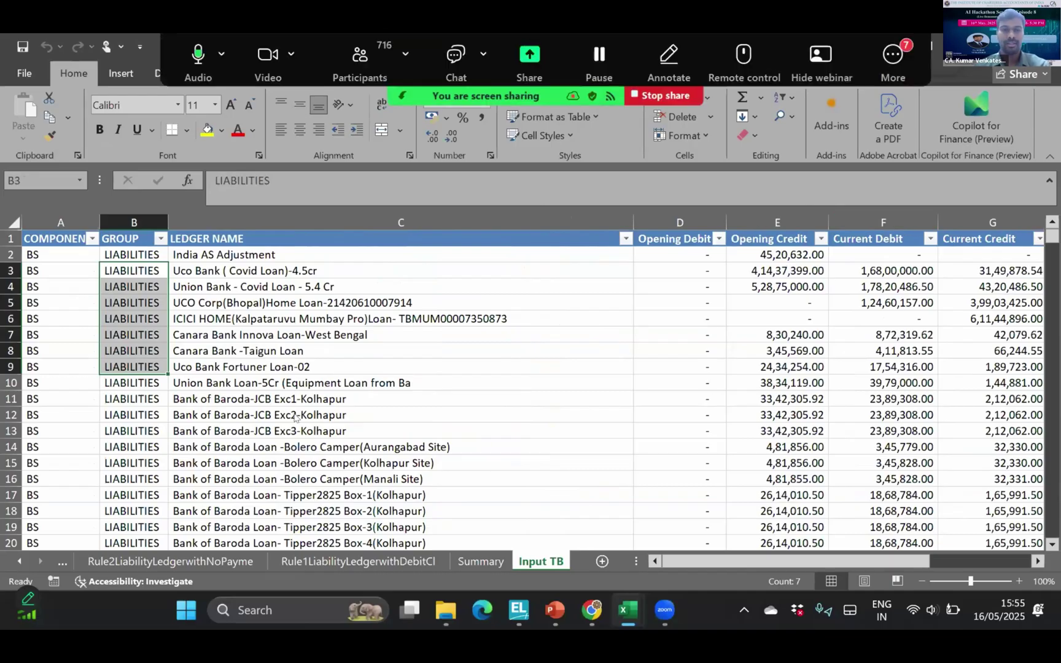
# Return to the THE FINAL DAY folder and open HO voucher scrutiny.xlsm.
pyautogui.hotkey('alt', 'Tab')
pyautogui.doubleClick(288, 231)
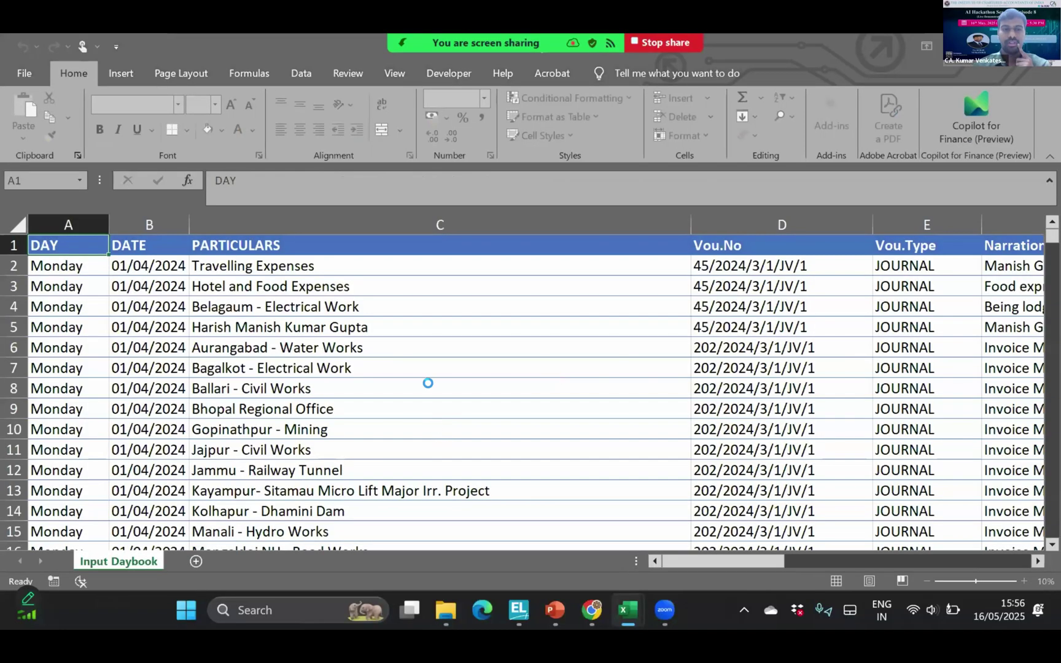
pyautogui.press('Return')
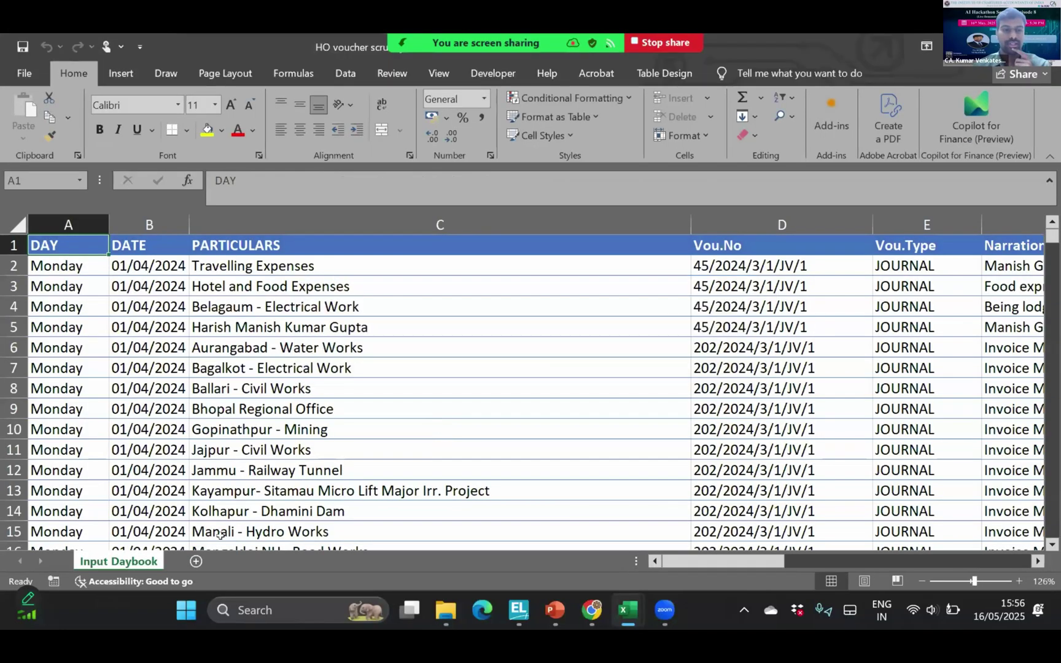
# Highlight the daybook data from the DATE column through the TOTAL column down to its last row.
pyautogui.click(255, 388)
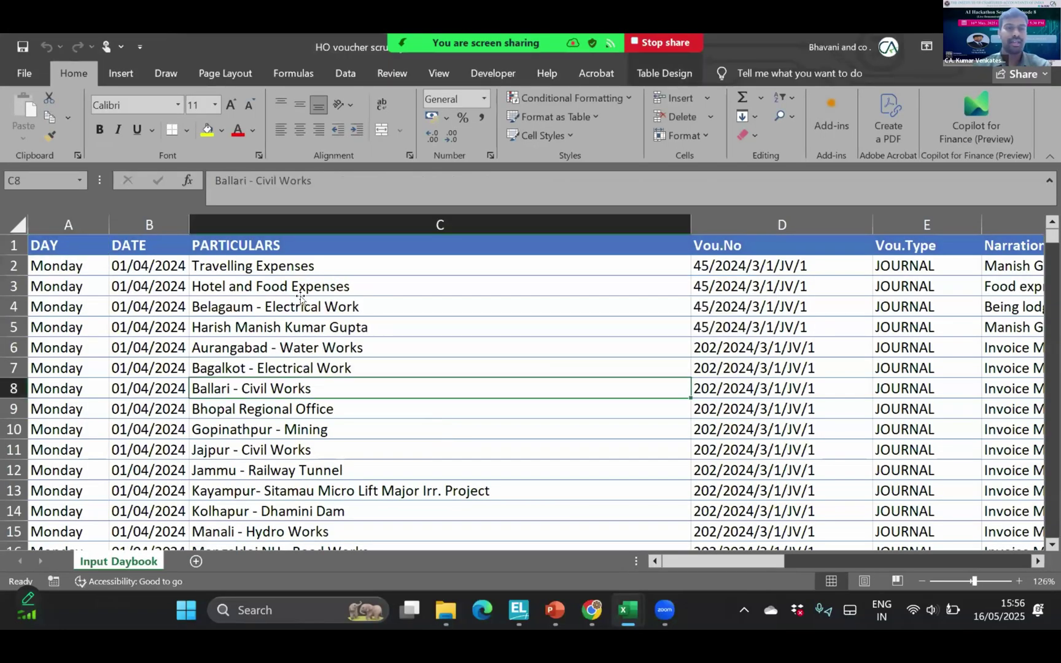
pyautogui.click(298, 269)
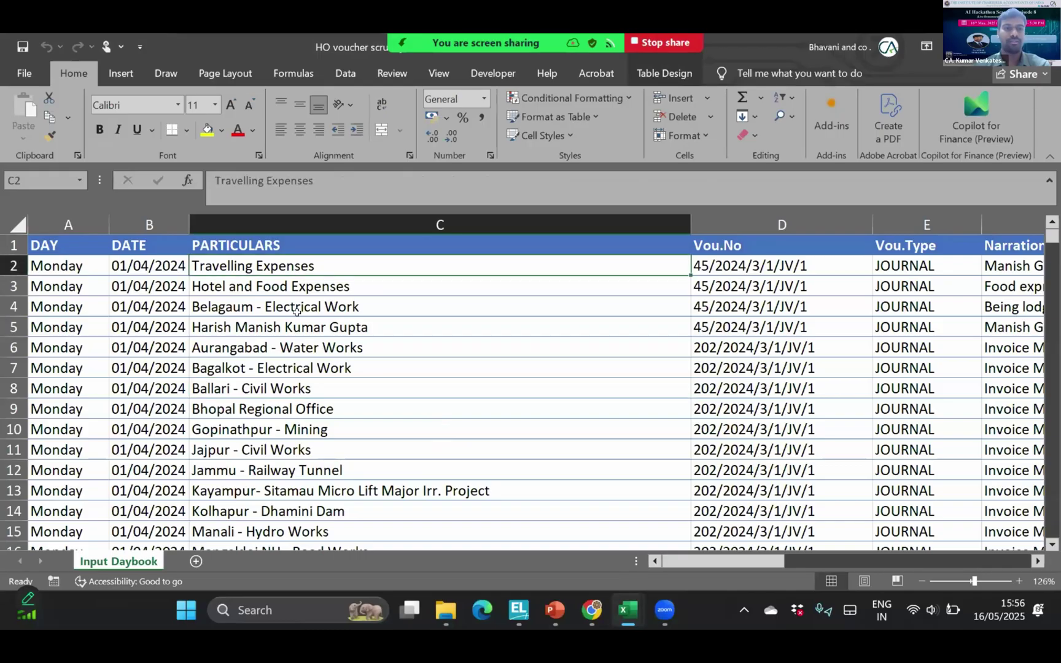
pyautogui.press('Left')
pyautogui.press('Up')
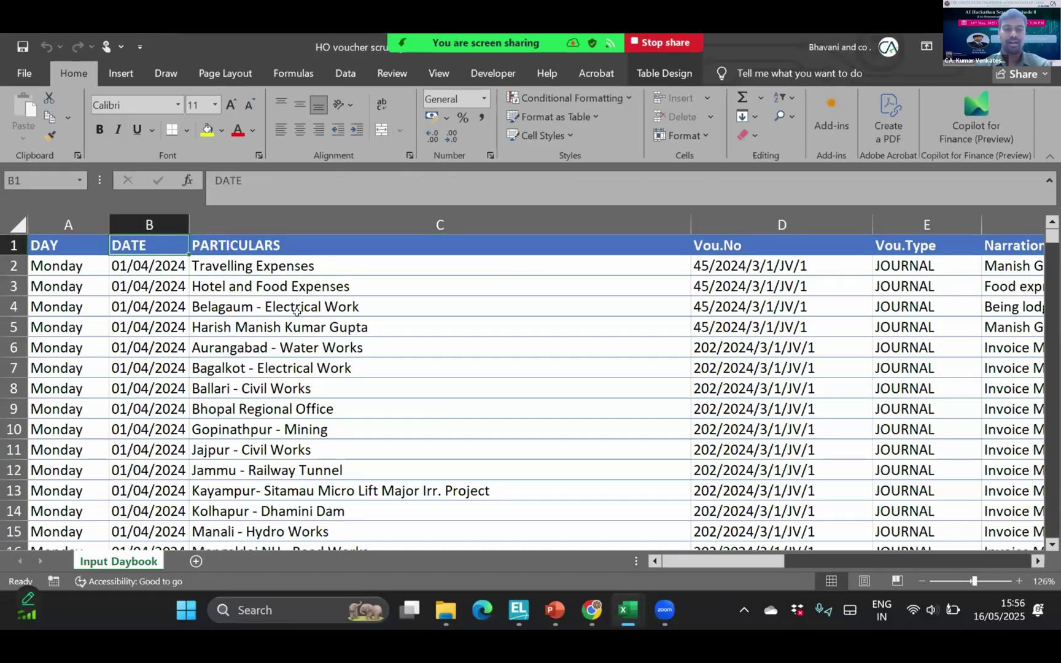
pyautogui.hotkey('shift', 'Down')
pyautogui.hotkey('shift', 'Right')
pyautogui.hotkey('shift', 'Right')
pyautogui.hotkey('shift', 'Right')
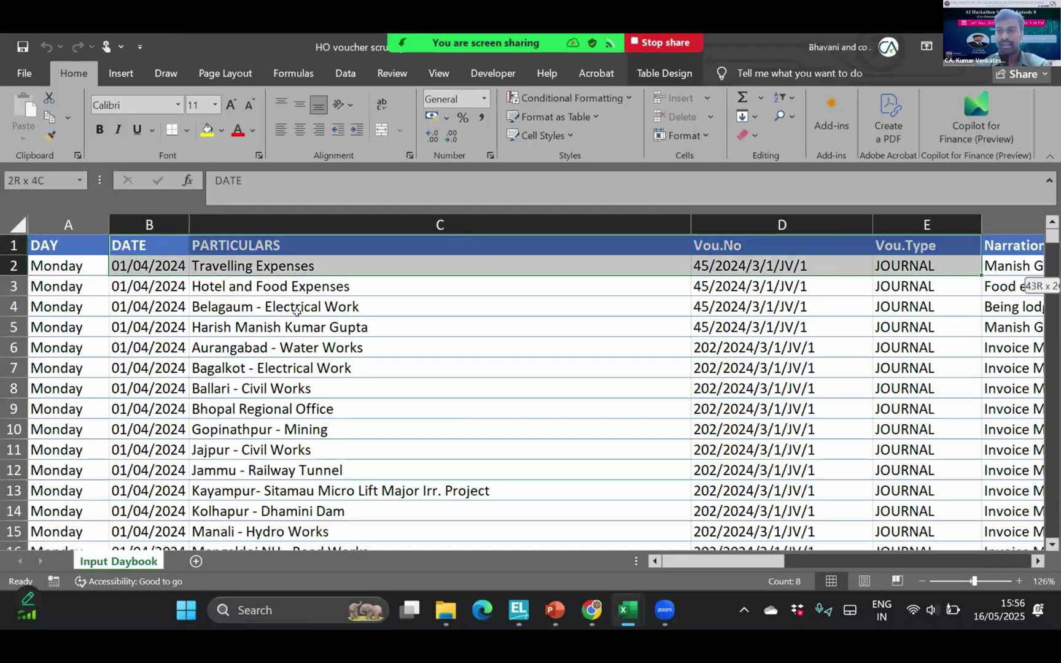
pyautogui.hotkey('shift', 'Right')
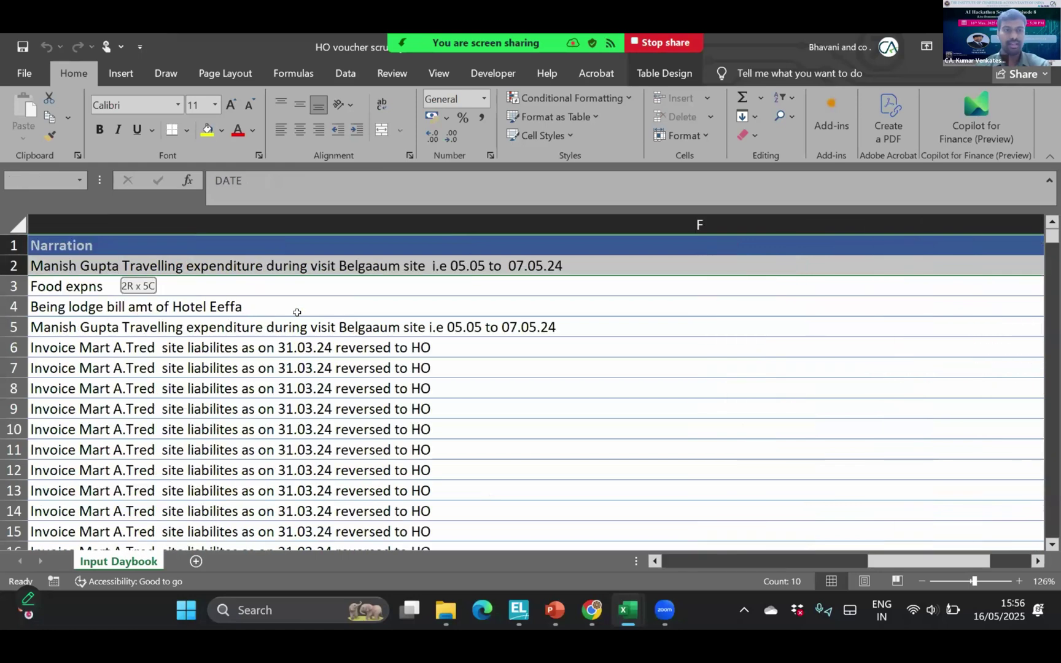
pyautogui.hotkey('shift', 'Right')
pyautogui.hotkey('ctrl', 'shift', 'Down')
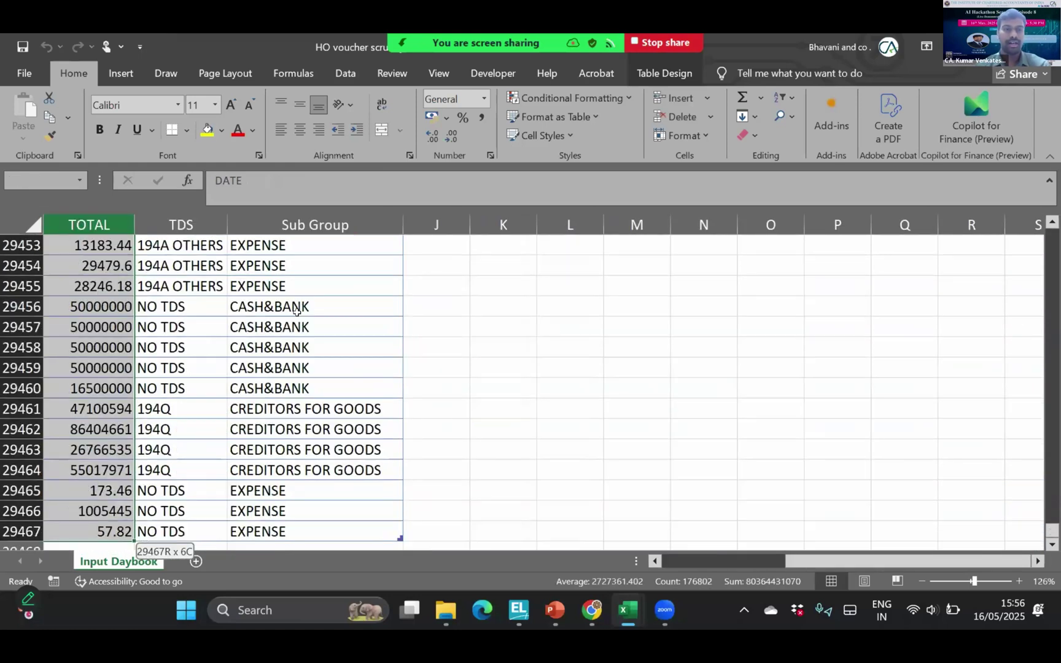
# Select the DAY column down to the last daybook row and inspect the weekday formula in A2.
pyautogui.hotkey('ctrl', 'Up')
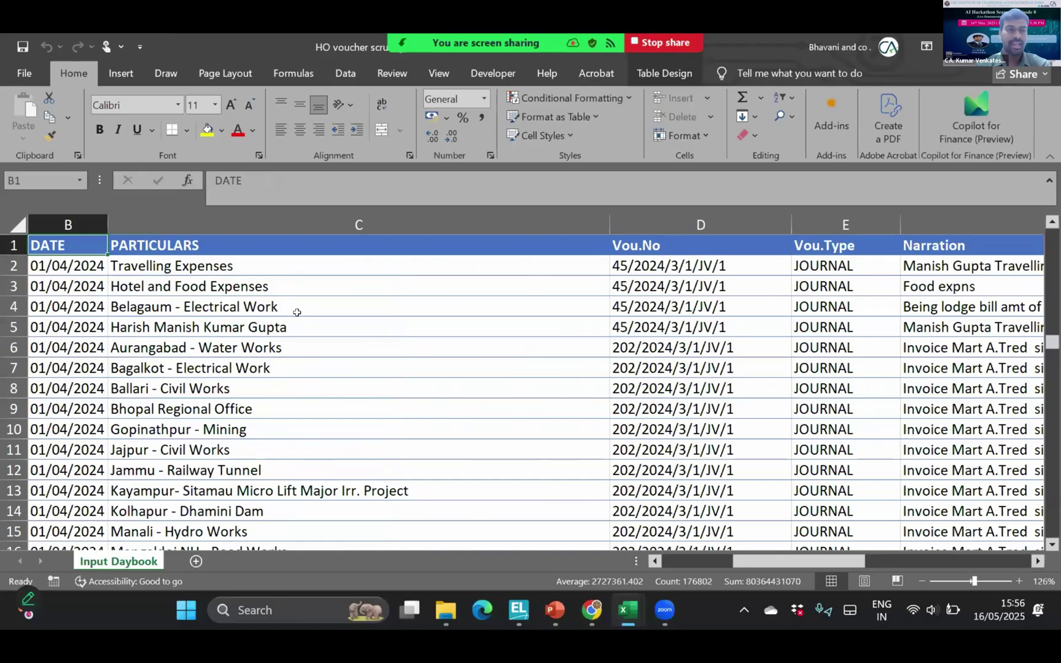
pyautogui.press('Left')
pyautogui.hotkey('ctrl', 'shift', 'Down')
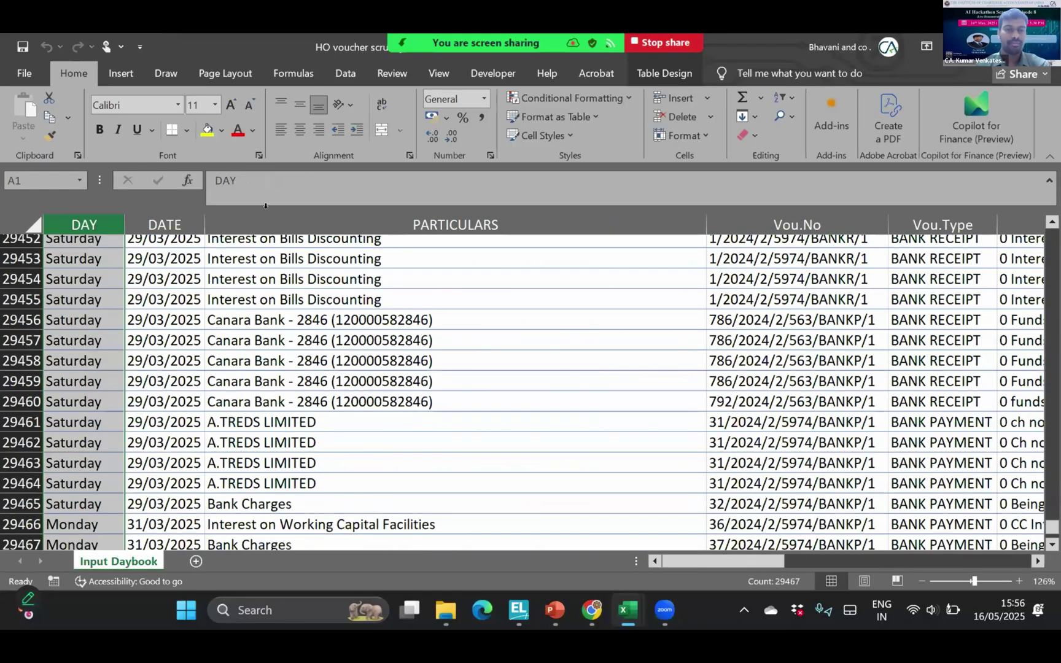
pyautogui.hotkey('ctrl', 'Up')
pyautogui.scroll(2, 25, 283)
pyautogui.click(43, 265)
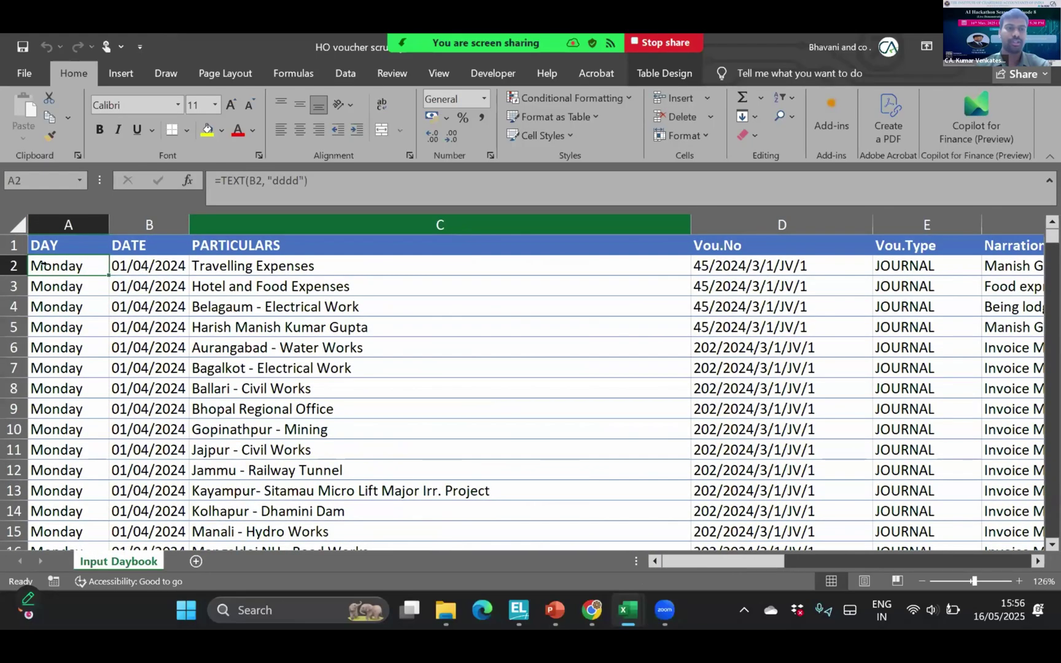
pyautogui.click(181, 269)
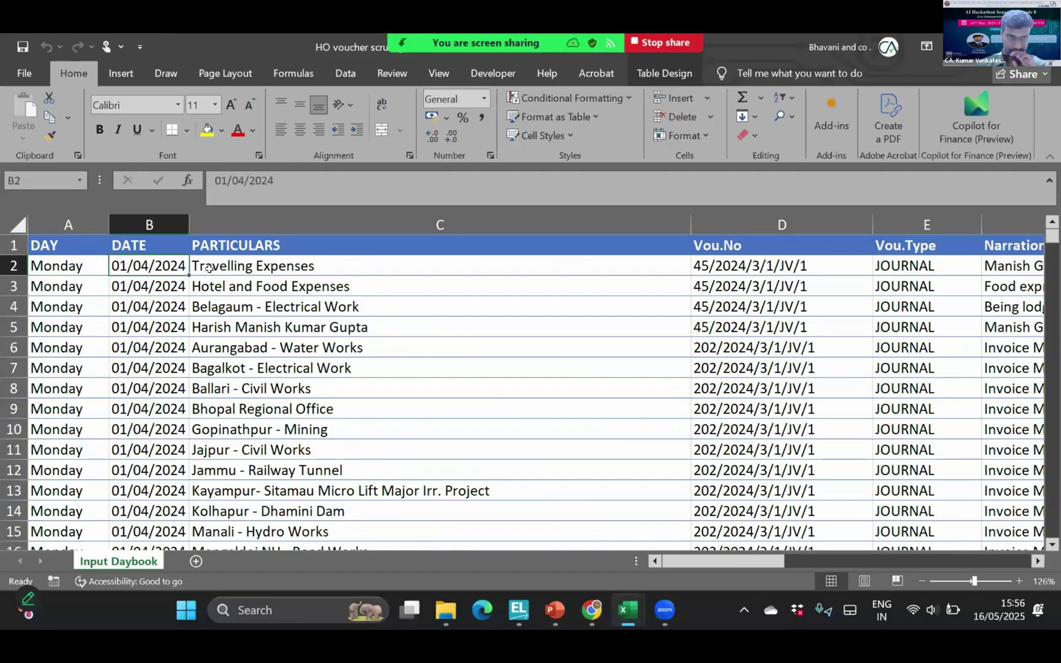
# Highlight the TDS and Sub Group columns of the daybook and inspect the lookup formulas in I4 and H2.
pyautogui.press('Left')
pyautogui.press('Right')
pyautogui.press('Right')
pyautogui.press('Right')
pyautogui.press('Right')
pyautogui.press('Right')
pyautogui.press('Right')
pyautogui.press('Right')
pyautogui.click(200, 218)
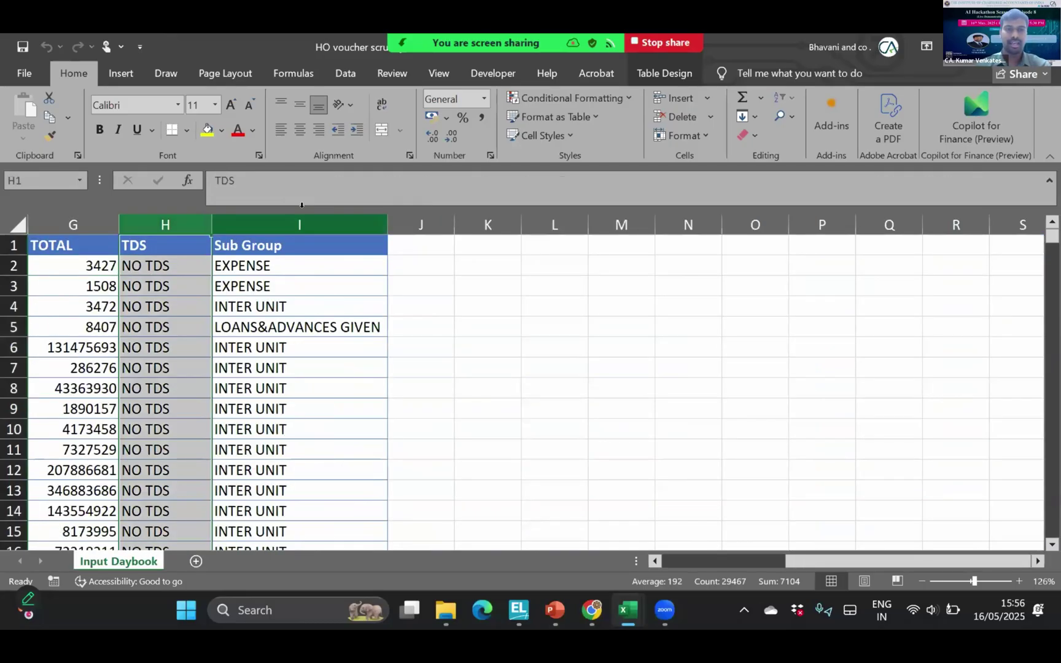
pyautogui.keyDown('ctrl'); pyautogui.click(305, 217); pyautogui.keyUp('ctrl')
pyautogui.click(234, 305)
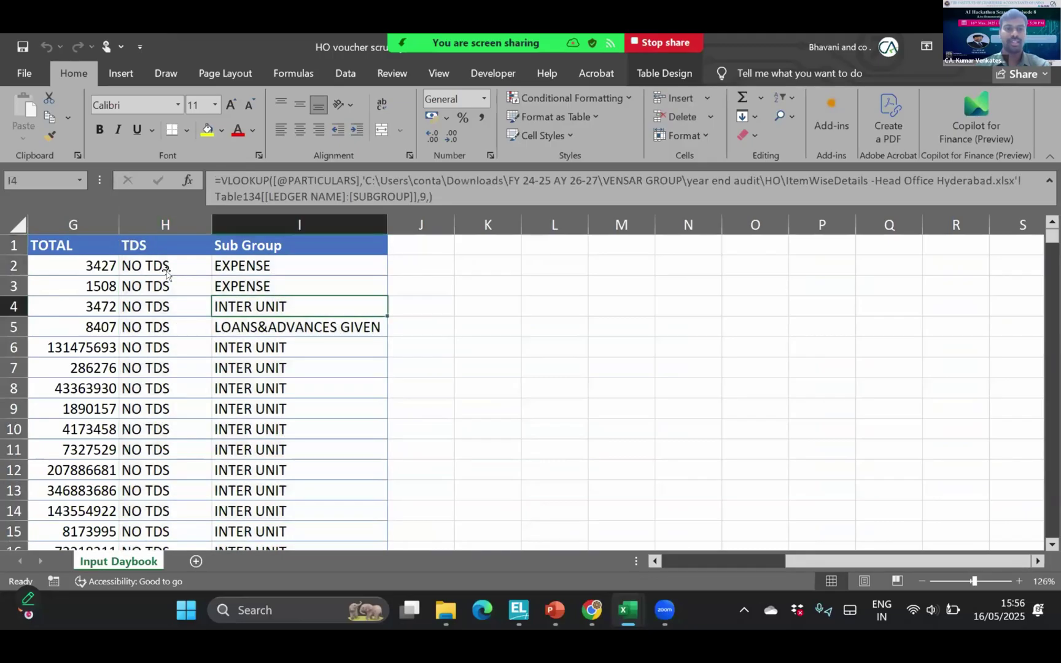
pyautogui.click(210, 273)
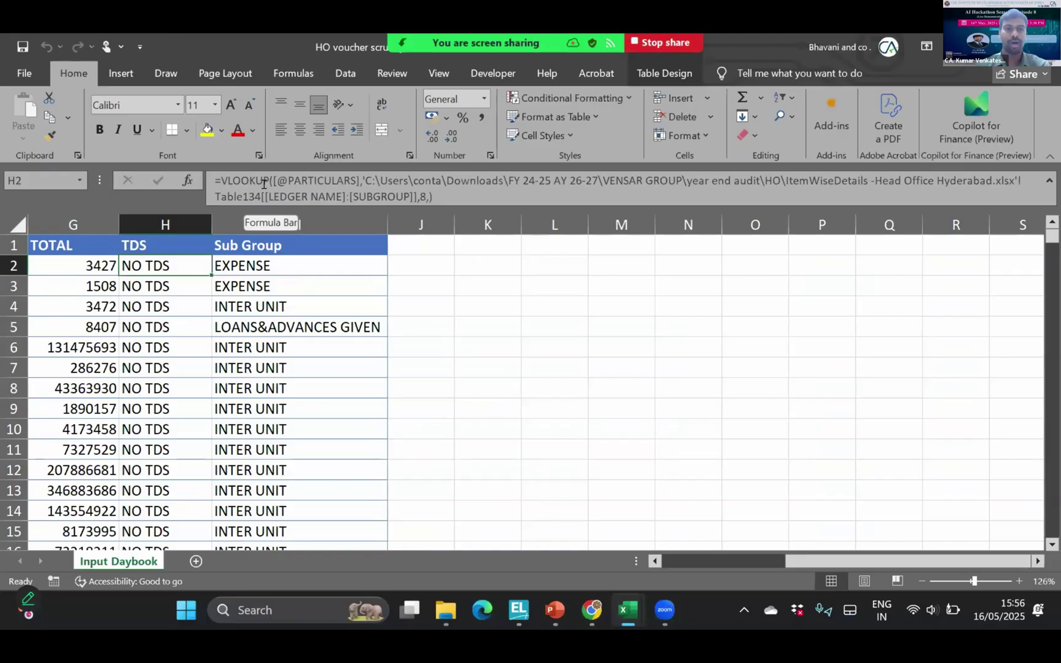
# Open the TDS lookup formula in H2 for editing and re-enter it as it stands.
pyautogui.click(267, 196)
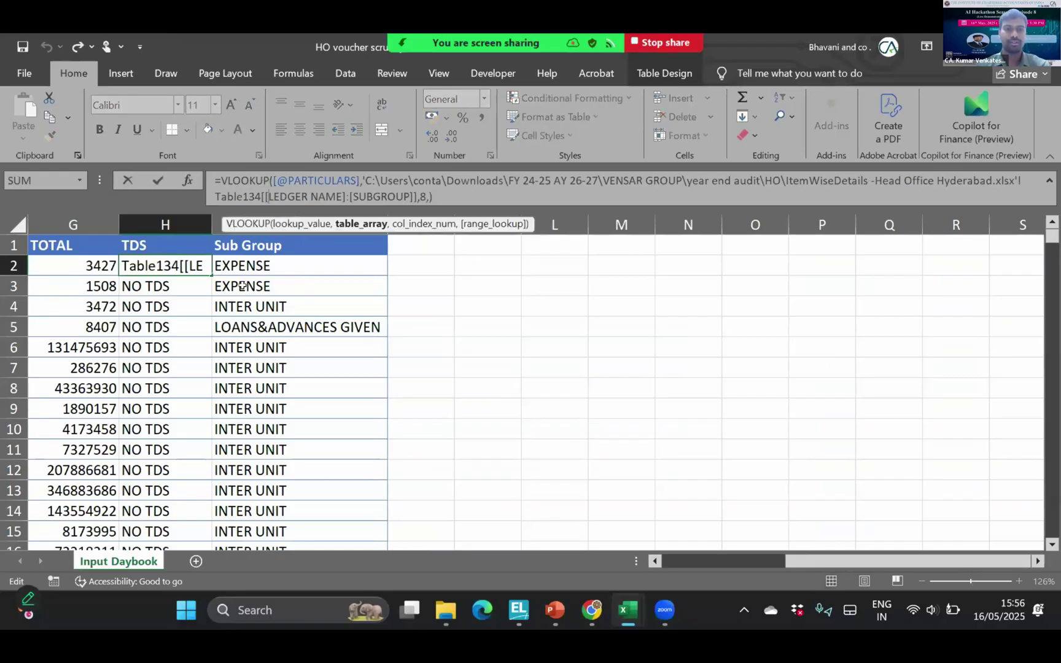
pyautogui.press('Return')
pyautogui.press('Right')
pyautogui.press('Up')
pyautogui.press('Left')
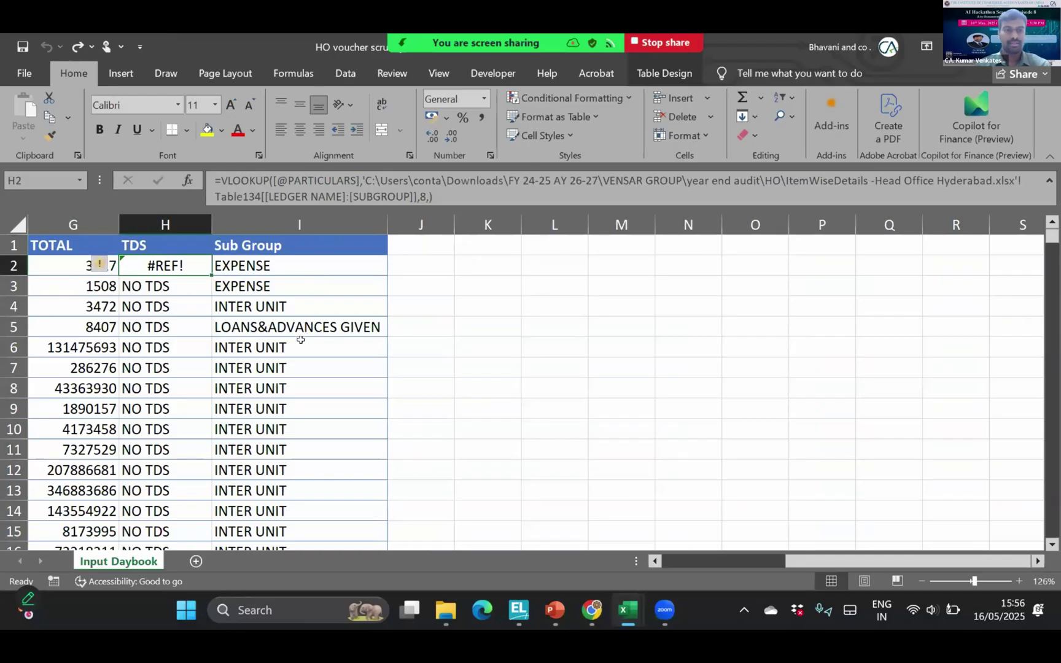
# Return to the start of the daybook and select all PARTICULARS entries from C2 to the last row to check their count.
pyautogui.click(282, 351)
pyautogui.hotkey('ctrl', 'Home')
pyautogui.hscroll(-5, 262, 295)
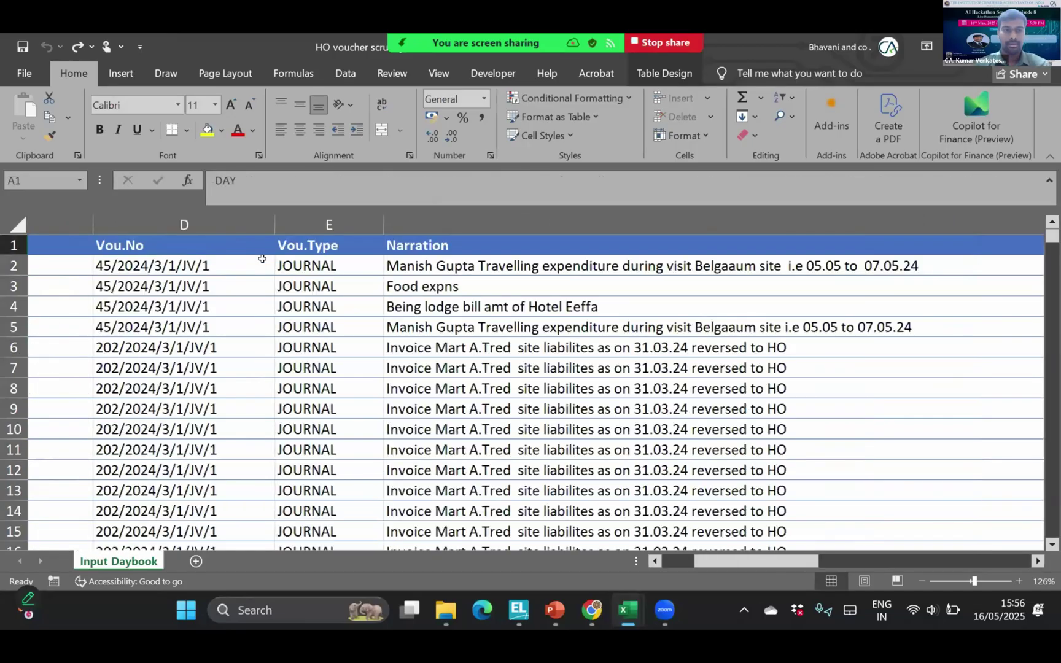
pyautogui.hscroll(-2, 212, 342)
pyautogui.click(254, 265)
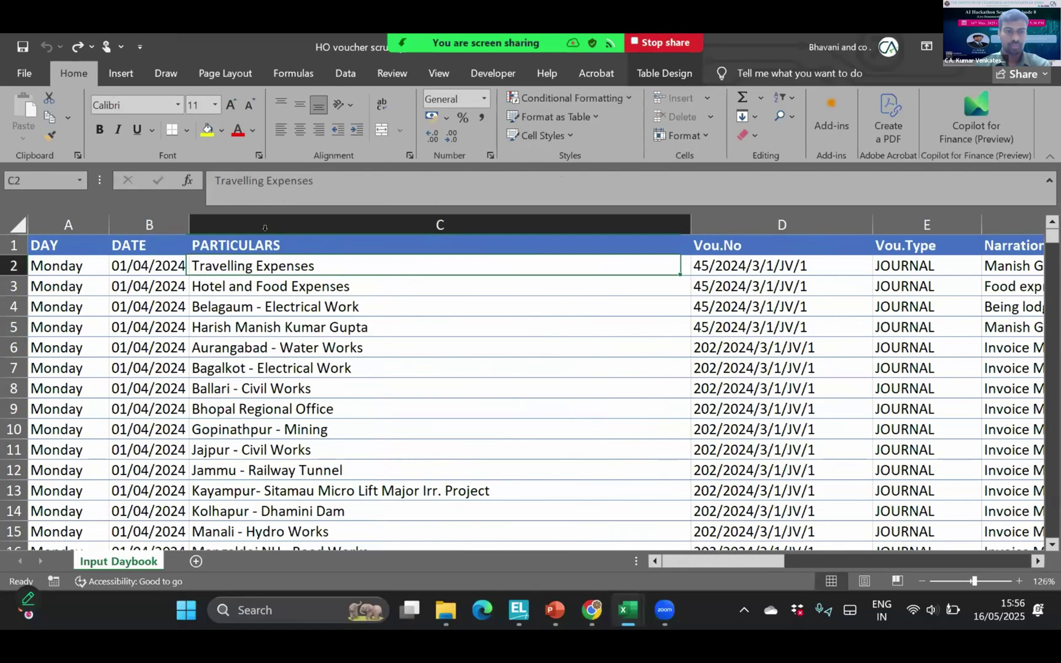
pyautogui.press('Down')
pyautogui.press('Down')
pyautogui.press('Down')
pyautogui.press('Down')
pyautogui.press('Up')
pyautogui.press('Up')
pyautogui.press('Up')
pyautogui.press('Up')
pyautogui.hotkey('ctrl', 'shift', 'End')
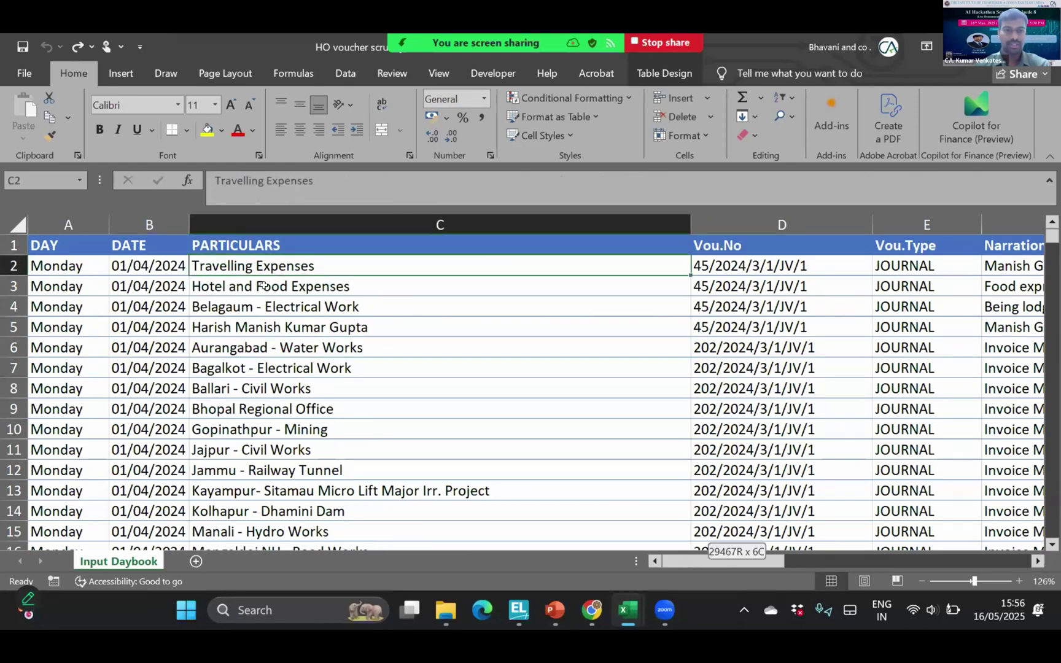
pyautogui.hotkey('ctrl', 'shift', 'Down')
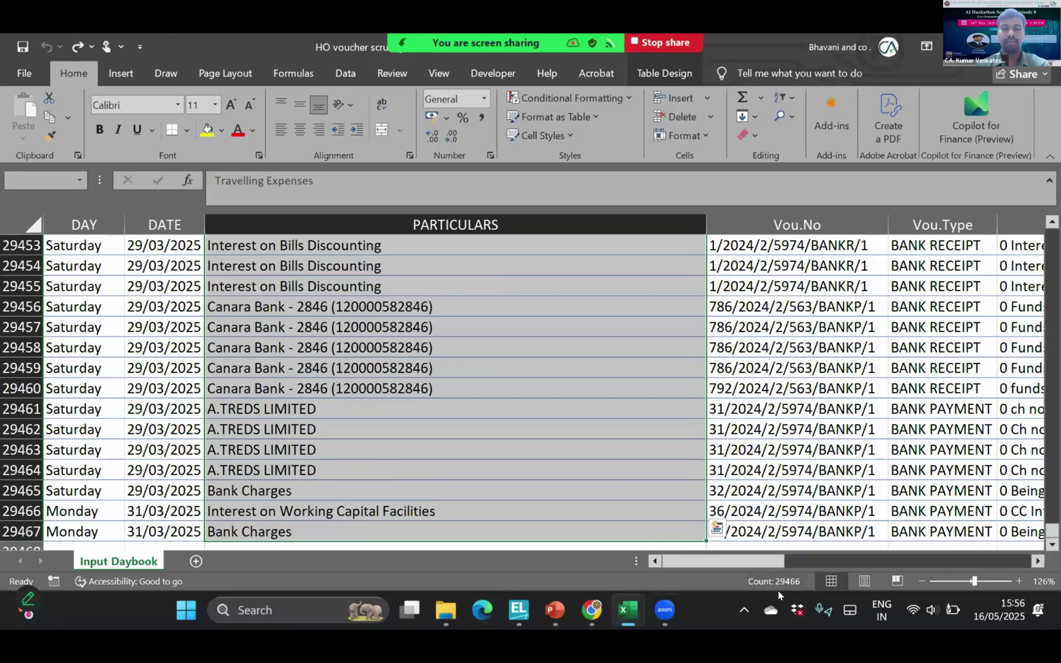
pyautogui.click(475, 409)
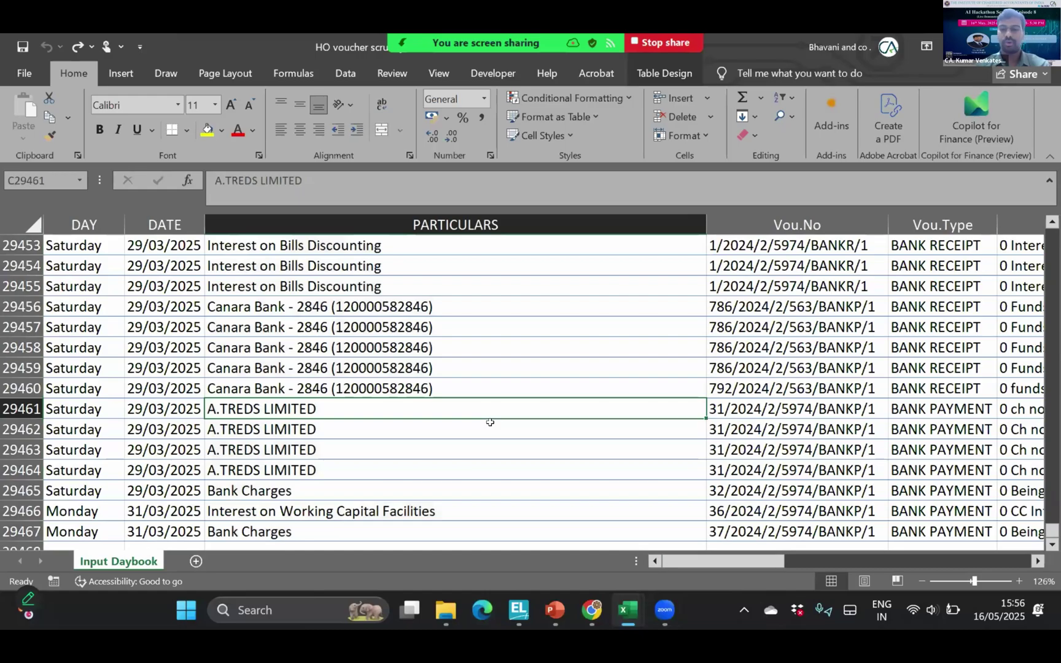
# Review the VoucherScrutinyMasterMacro code in the VBA editor, selecting it from the first line to line 114, and return to the daybook.
pyautogui.hotkey('alt', 'F11')
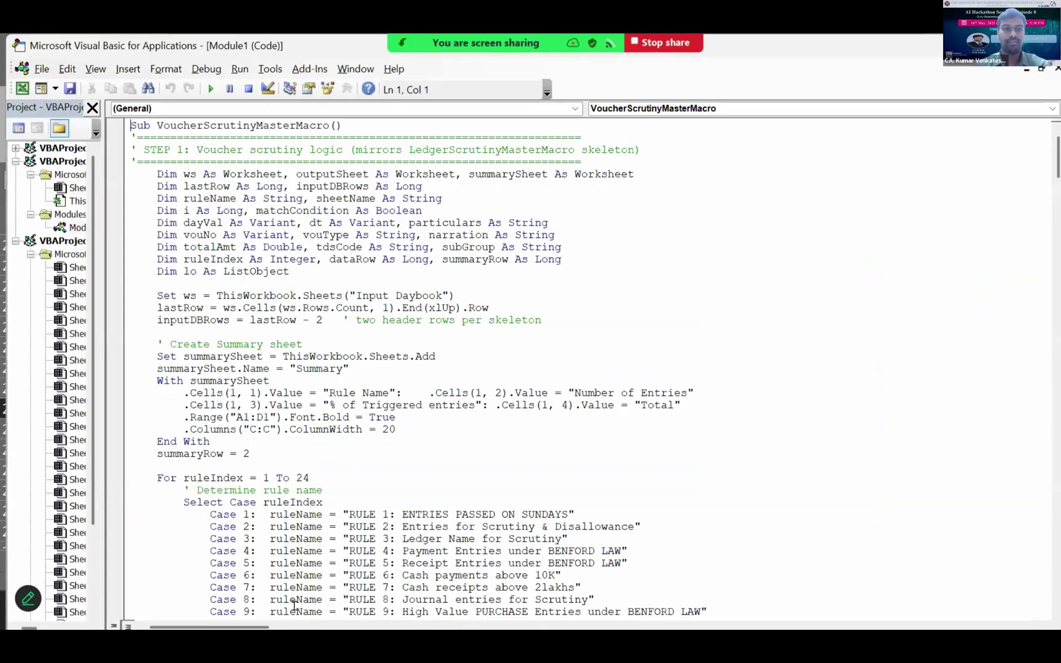
pyautogui.moveTo(131, 126)
pyautogui.mouseDown()
pyautogui.moveTo(216, 296)
pyautogui.moveTo(309, 600)
pyautogui.moveTo(329, 618)
pyautogui.mouseUp()
pyautogui.hotkey('shift', 'Down')
pyautogui.hotkey('shift', 'Down')
pyautogui.hotkey('shift', 'Down')
pyautogui.hotkey('shift', 'Down')
pyautogui.hotkey('shift', 'Down')
pyautogui.hotkey('shift', 'Down')
pyautogui.hotkey('shift', 'Down')
pyautogui.hotkey('shift', 'Down')
pyautogui.hotkey('shift', 'Down')
pyautogui.hotkey('shift', 'Down')
pyautogui.hotkey('shift', 'Down')
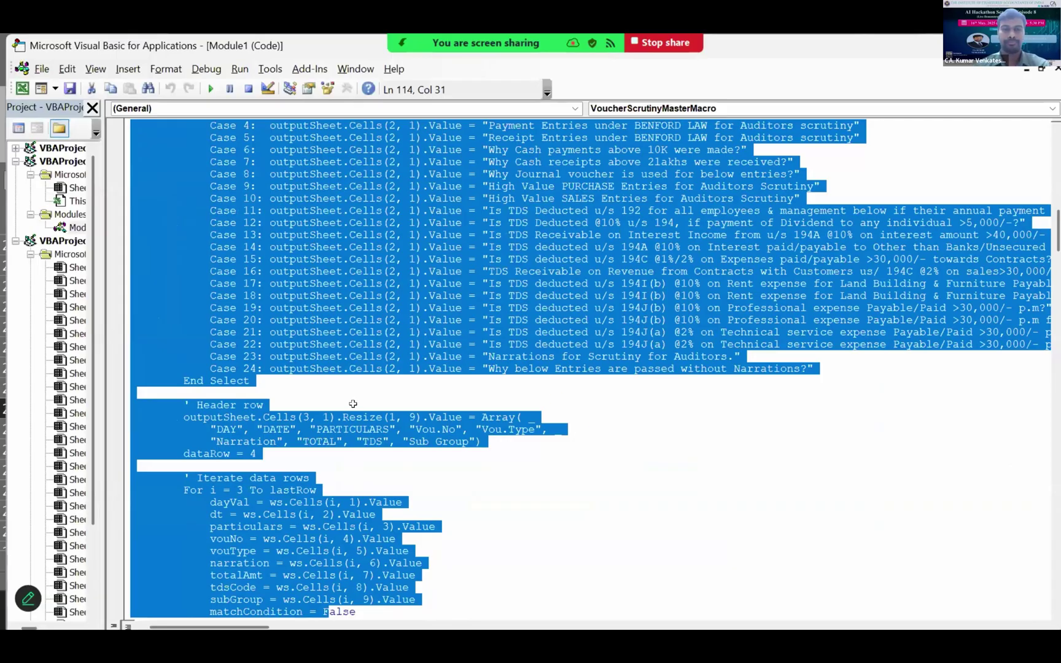
pyautogui.hotkey('alt', 'F11')
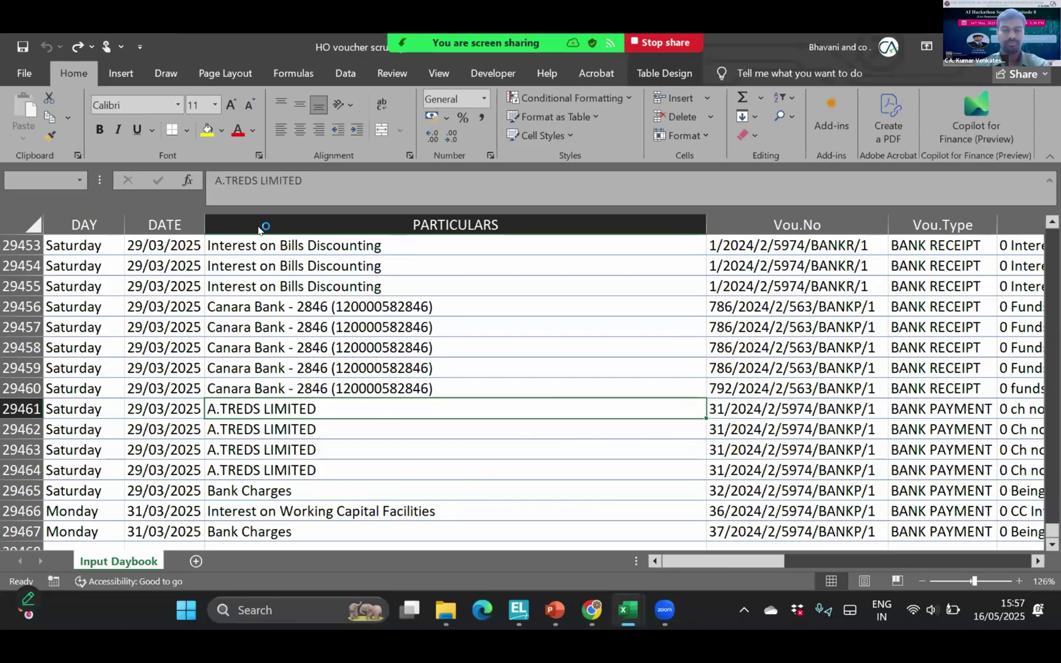
# Reopen the HO voucher scrutiny workbook and run VoucherScrutinyMasterMacro on its daybook.
pyautogui.press('Return')
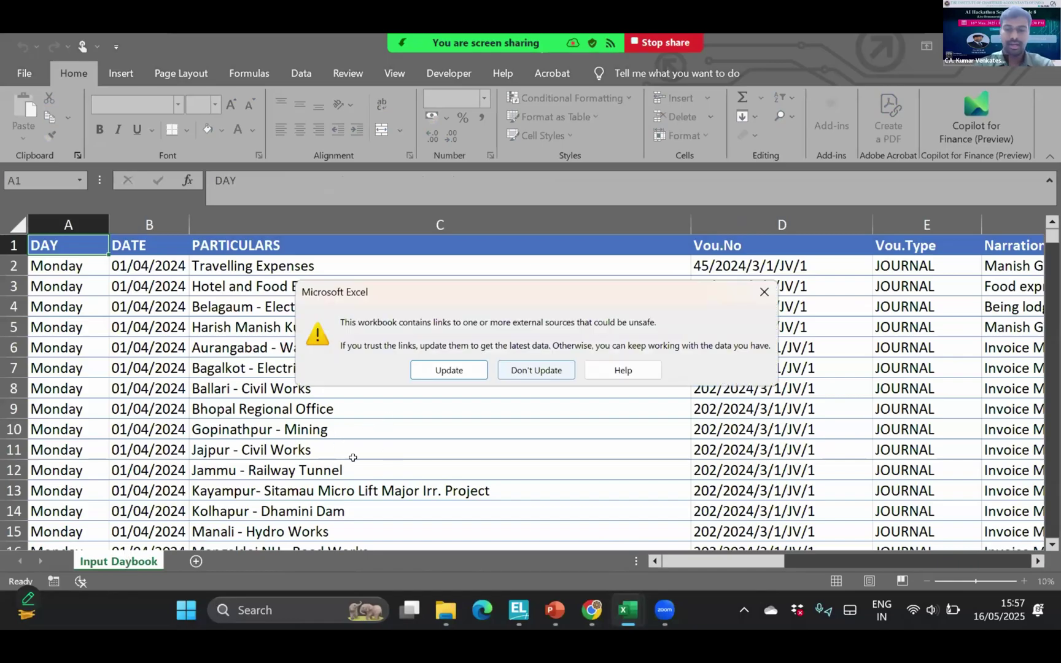
pyautogui.hotkey('alt', 'F8')
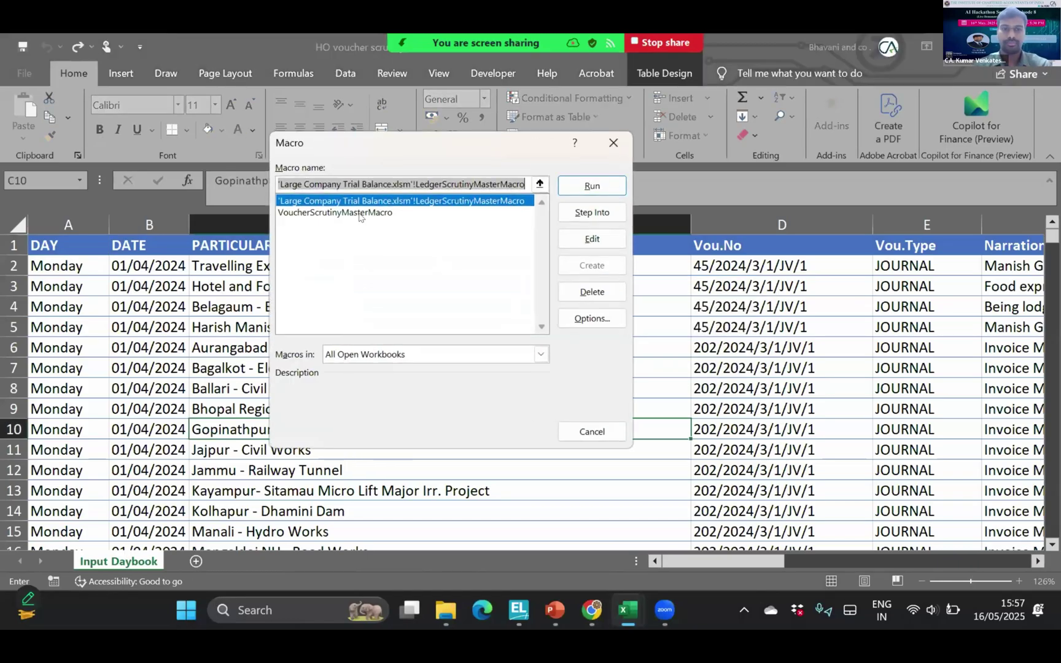
pyautogui.click(369, 212)
pyautogui.click(568, 187)
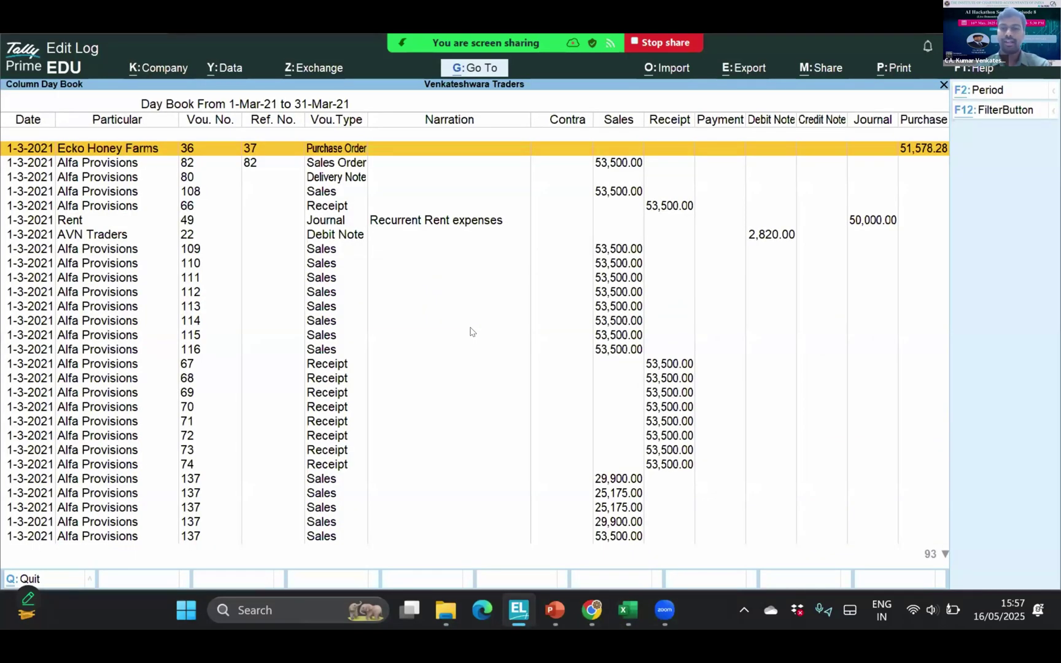
# In Tally Prime, leave the Column Day Book for the gateway, reopen the report, and switch back to the voucher scrutiny workbook in Excel.
pyautogui.press('Escape')
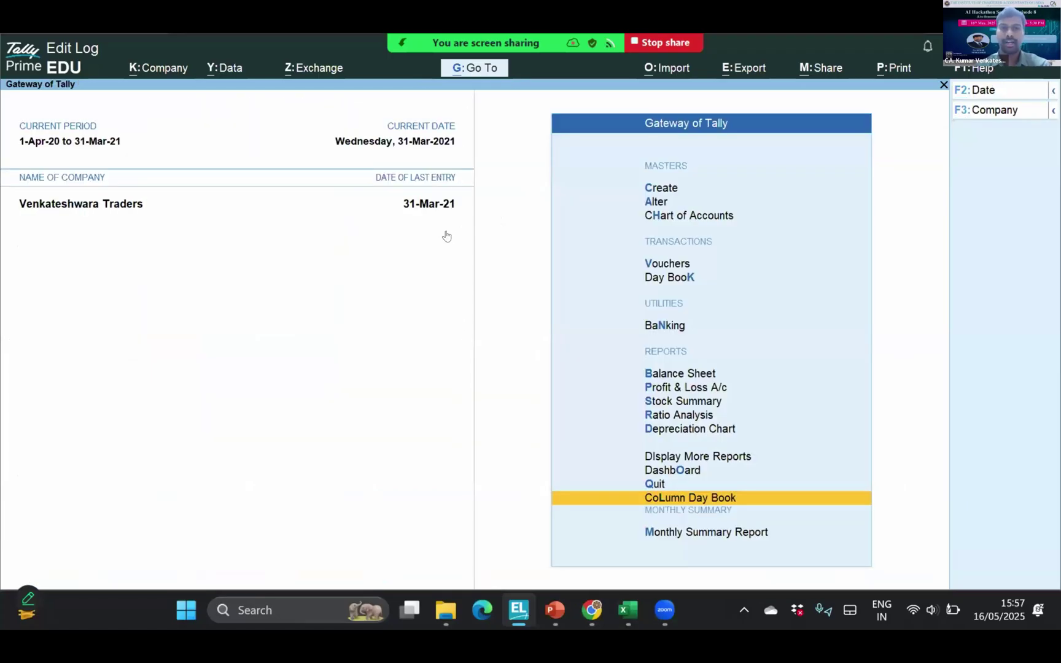
pyautogui.press('Return')
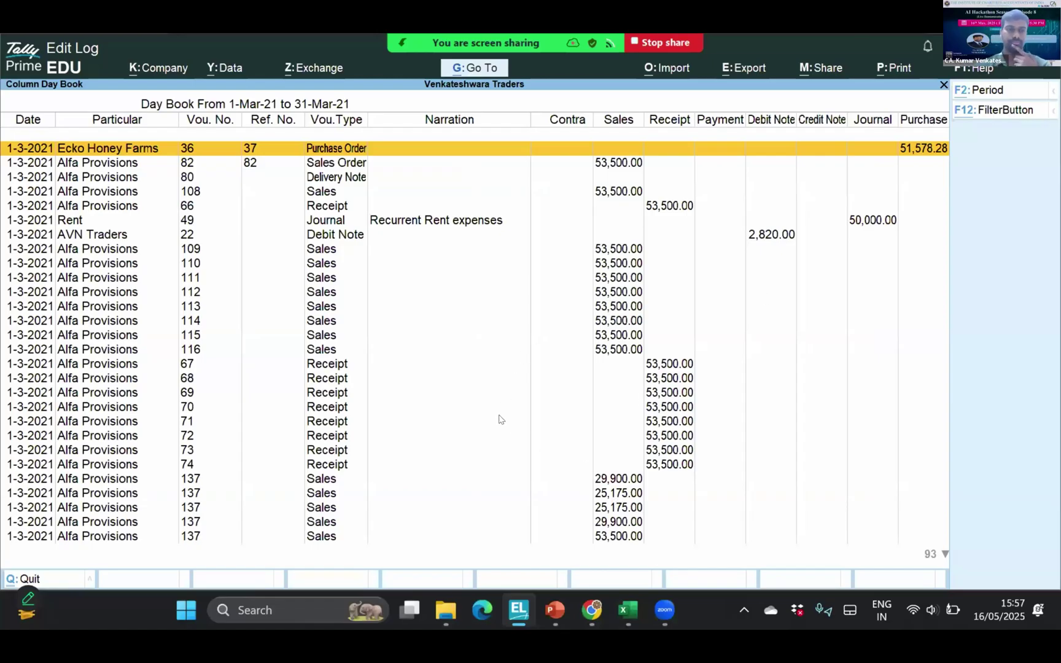
pyautogui.hotkey('alt', 'Tab')
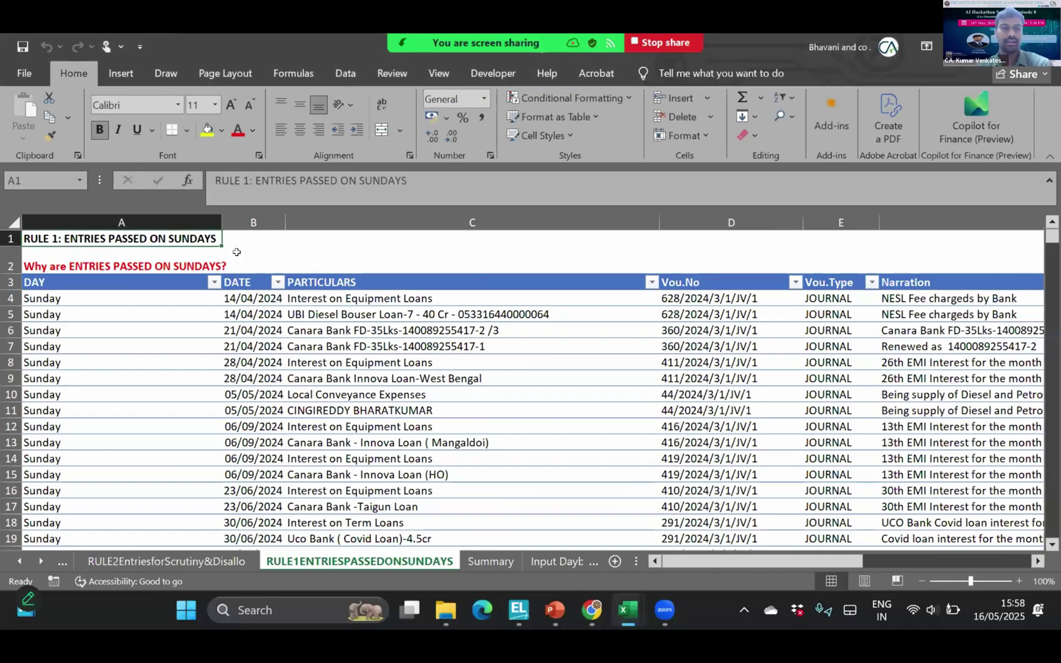
# Open the Summary sheet and go through the rule names and entry counts for Rules 1 to 4.
pyautogui.hotkey('ctrl', 'pagedown')
pyautogui.press('Down')
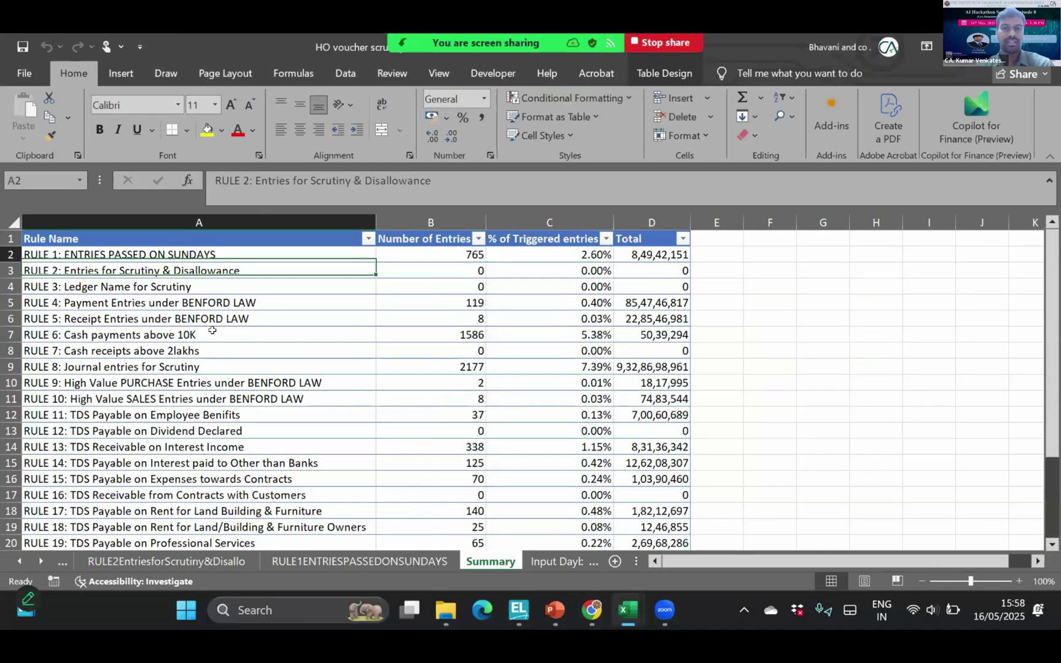
pyautogui.press('Up')
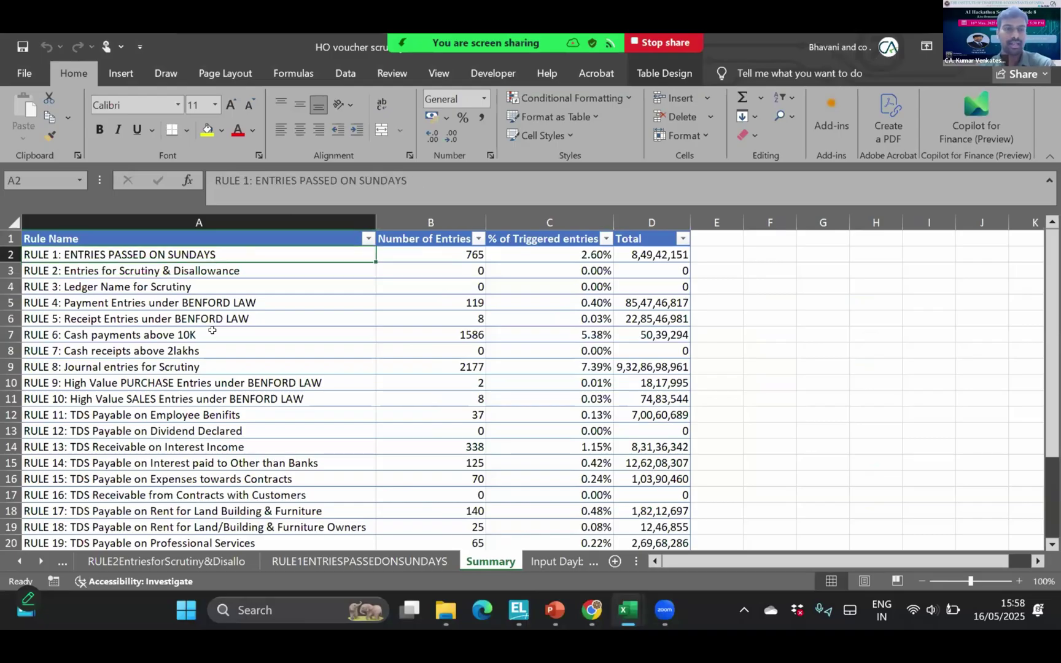
pyautogui.press('Right')
pyautogui.press('Down')
pyautogui.press('Left')
pyautogui.press('Down')
pyautogui.press('Down')
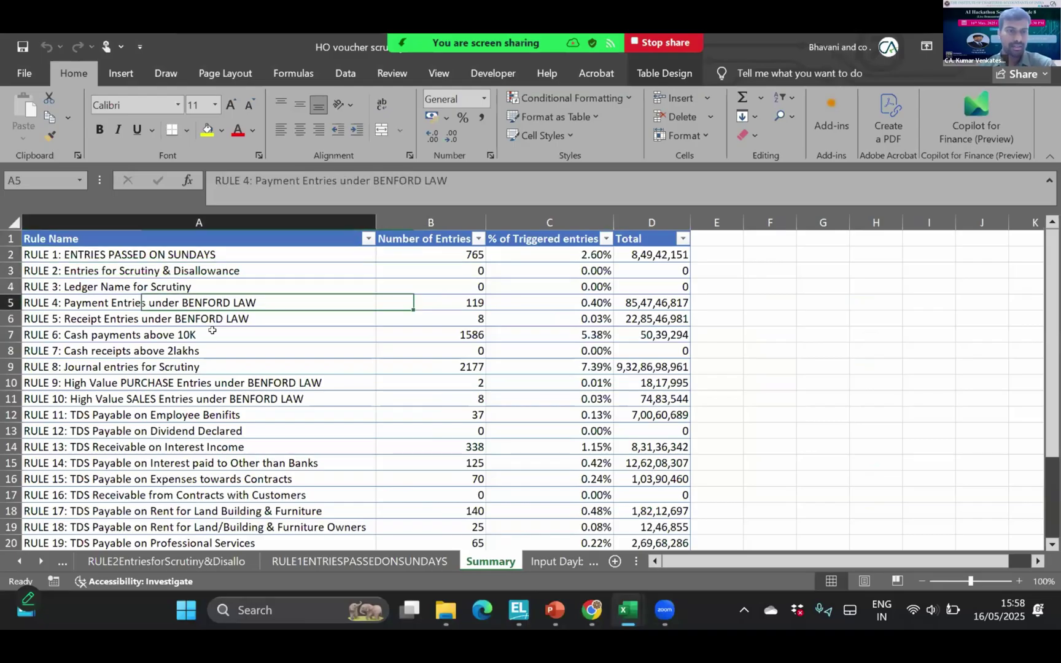
pyautogui.press('Right')
pyautogui.press('Up')
pyautogui.press('Up')
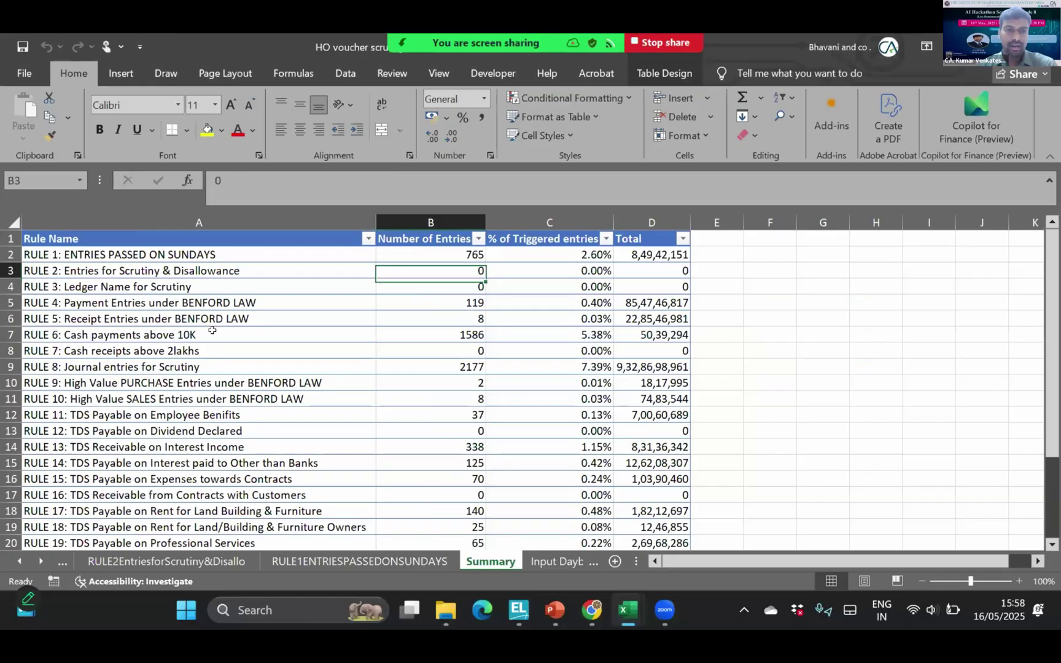
# Select the Rule 4 and Rule 5 BENFORD LAW rows across all columns of the Summary table.
pyautogui.press('Left')
pyautogui.press('Down')
pyautogui.press('Down')
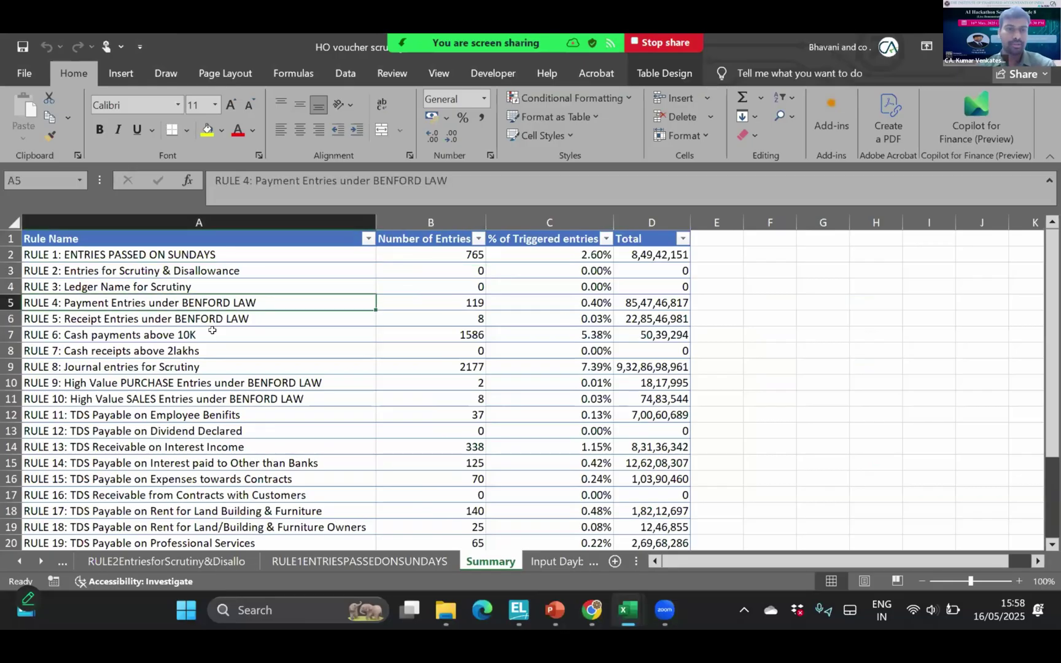
pyautogui.hotkey('ctrl', 'shift', 'Right')
pyautogui.hotkey('shift', 'Down')
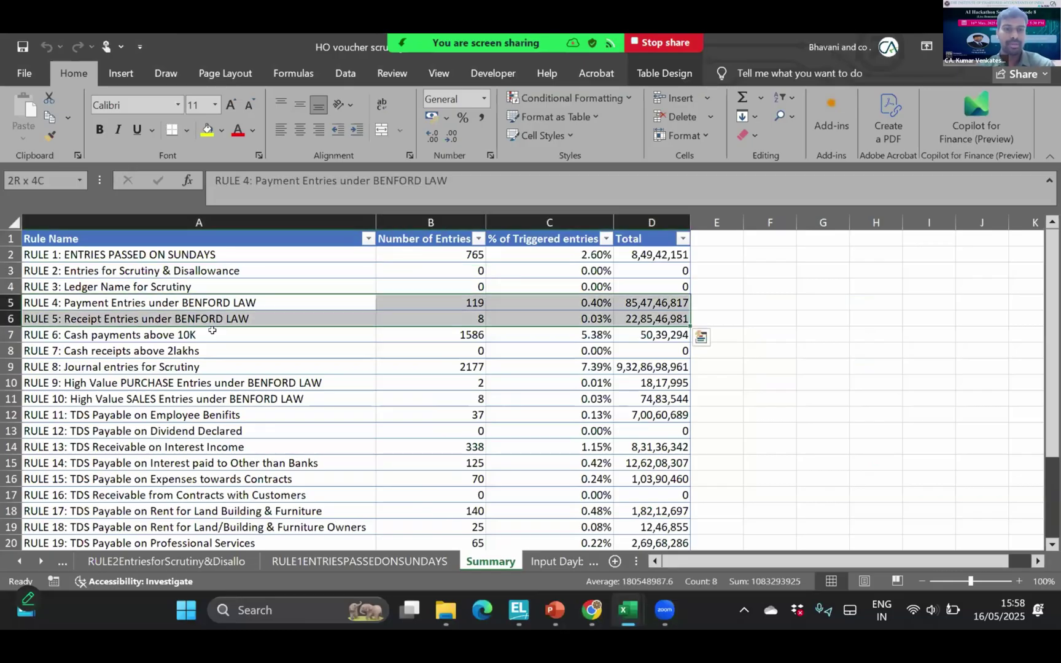
# Review the Rule 6 cash payments row in the summary and trace its total to the start of its source sheet.
pyautogui.click(212, 331)
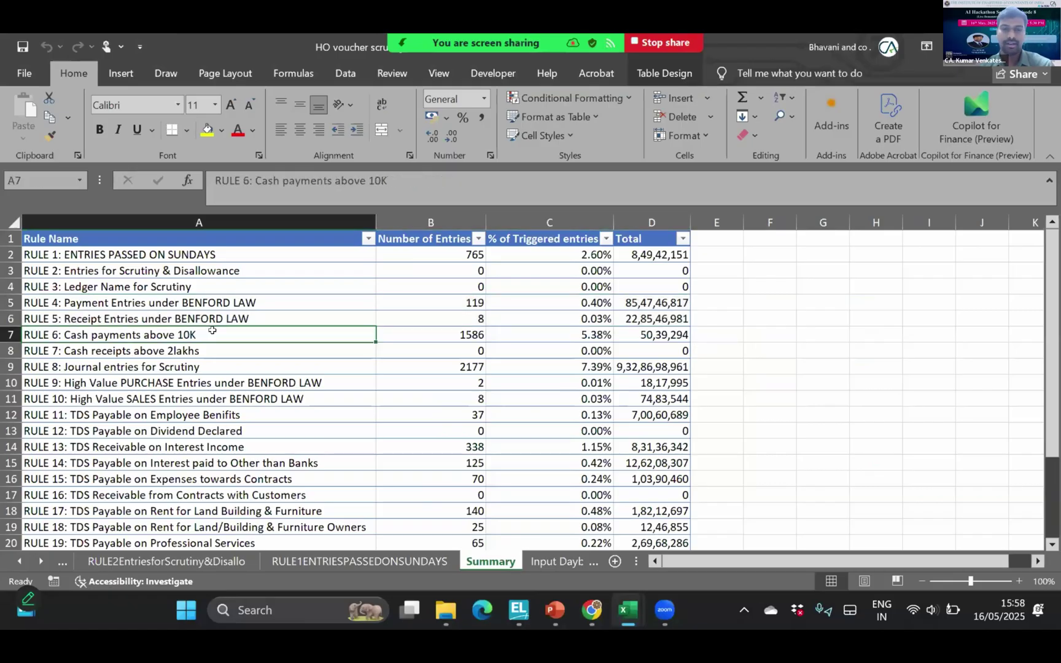
pyautogui.press('Right')
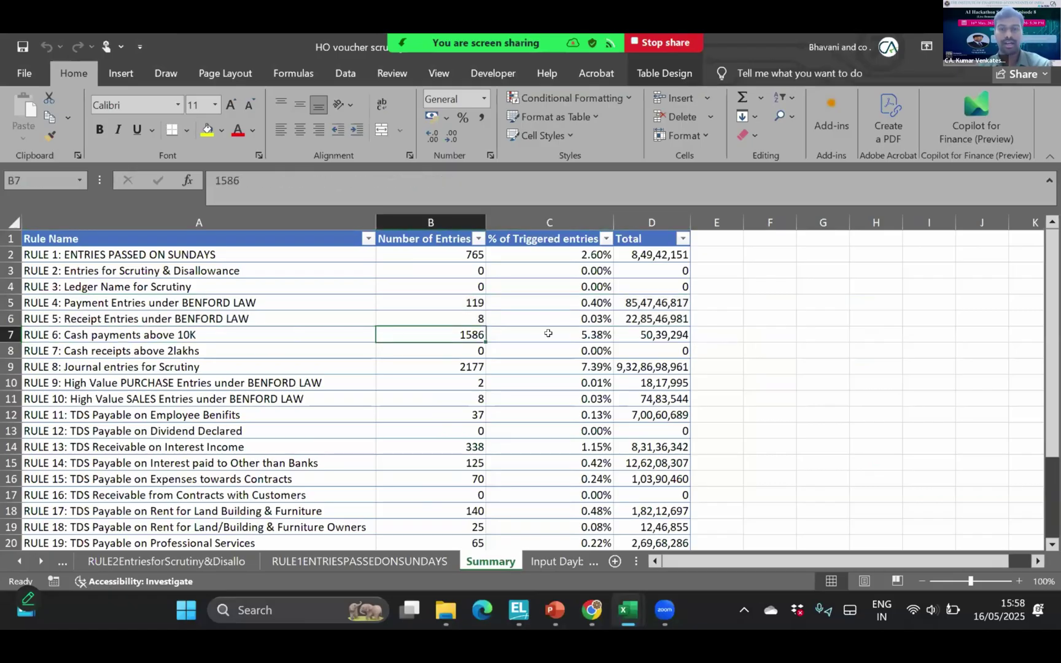
pyautogui.press('Left')
pyautogui.press('Right')
pyautogui.press('Right')
pyautogui.press('Right')
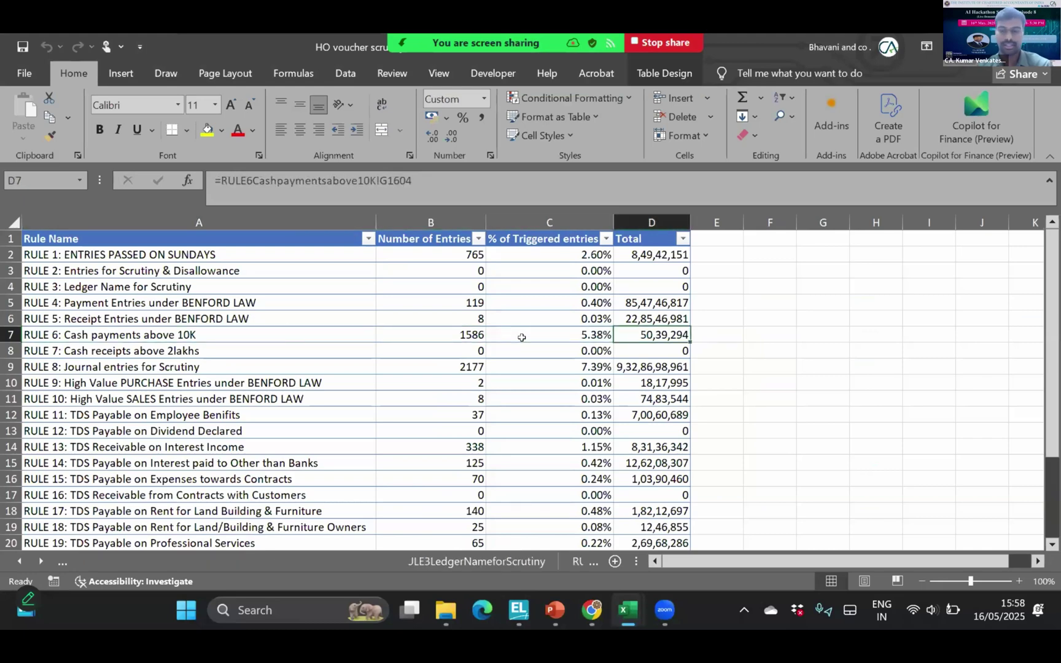
pyautogui.hotkey('ctrl', '[')
pyautogui.hotkey('ctrl', 'Home')
# Examine how the Rule 6 cash payments are grouped by PARTICULARS and select the dates from B8 to B13.
pyautogui.moveTo(325, 301); pyautogui.dragTo(316, 350)
pyautogui.click(316, 349)
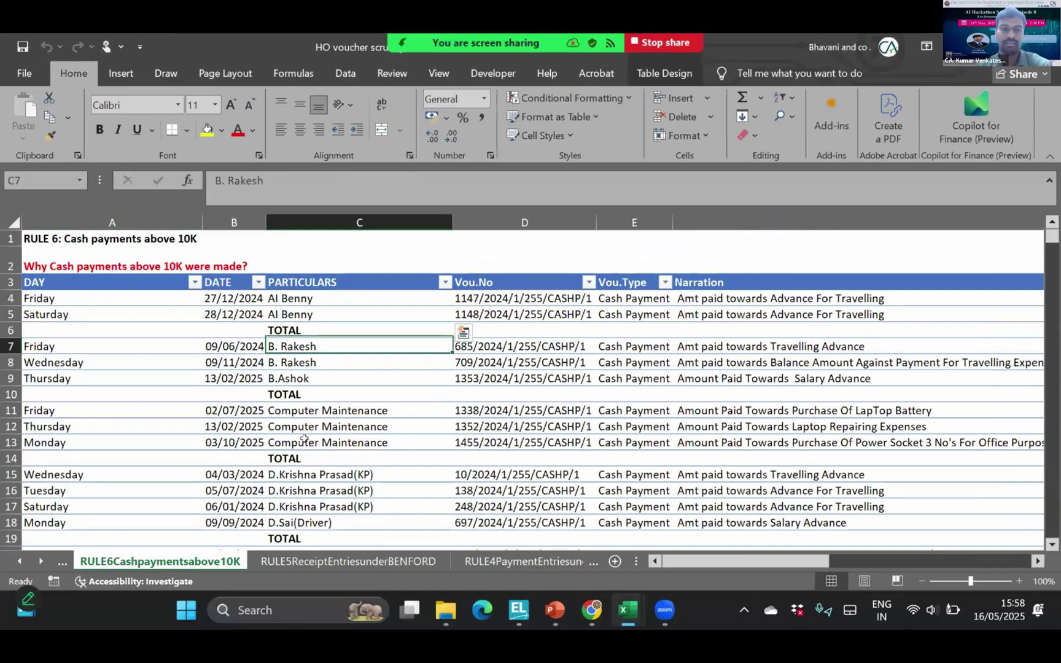
pyautogui.hotkey('shift', 'Down')
pyautogui.hotkey('shift', 'Down')
pyautogui.click(301, 458)
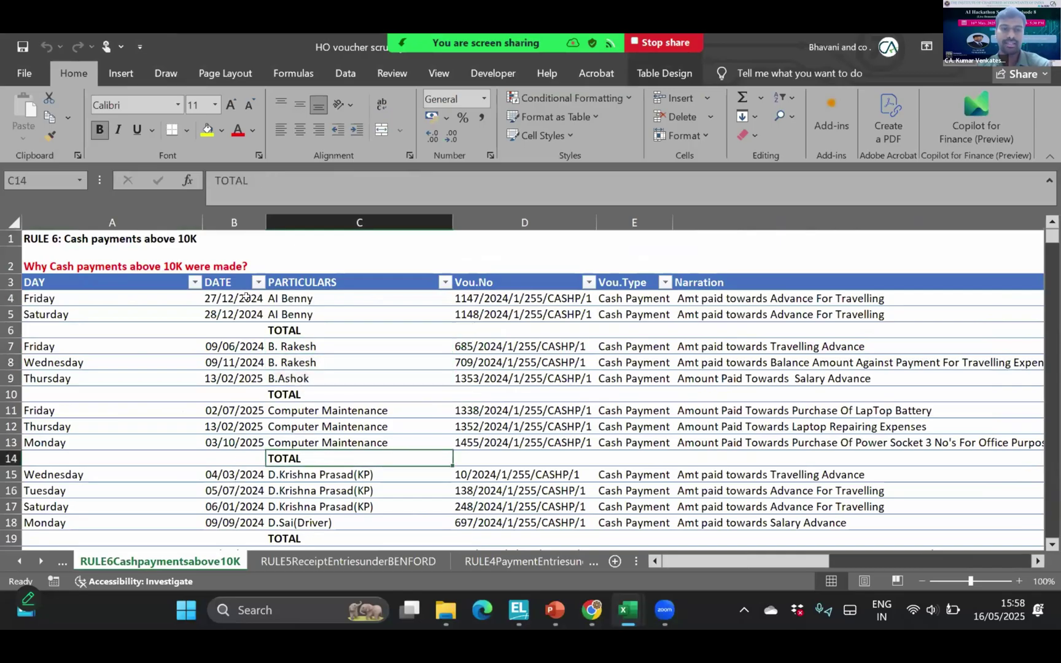
pyautogui.moveTo(234, 363); pyautogui.dragTo(234, 443)
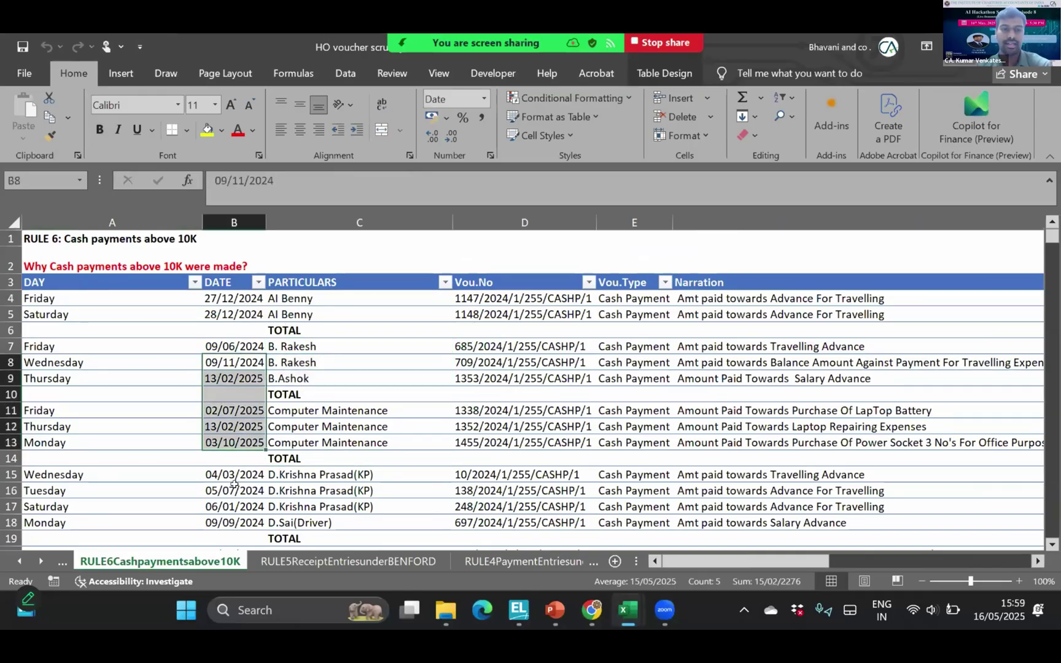
# Work down the DATE column of the Rule 6 sheet to row 79, examining the highlighted same-day payments.
pyautogui.moveTo(246, 489); pyautogui.dragTo(250, 459)
pyautogui.click(252, 487)
pyautogui.press('Down')
pyautogui.press('Down')
pyautogui.press('Down')
pyautogui.press('Down')
pyautogui.press('Down')
pyautogui.press('Down')
pyautogui.press('Down')
pyautogui.press('Down')
pyautogui.press('Down')
pyautogui.press('Down')
pyautogui.press('Down')
pyautogui.press('Down')
pyautogui.press('Down')
pyautogui.press('Down')
pyautogui.press('Down')
pyautogui.press('Down')
pyautogui.press('Down')
pyautogui.press('Down')
pyautogui.press('Down')
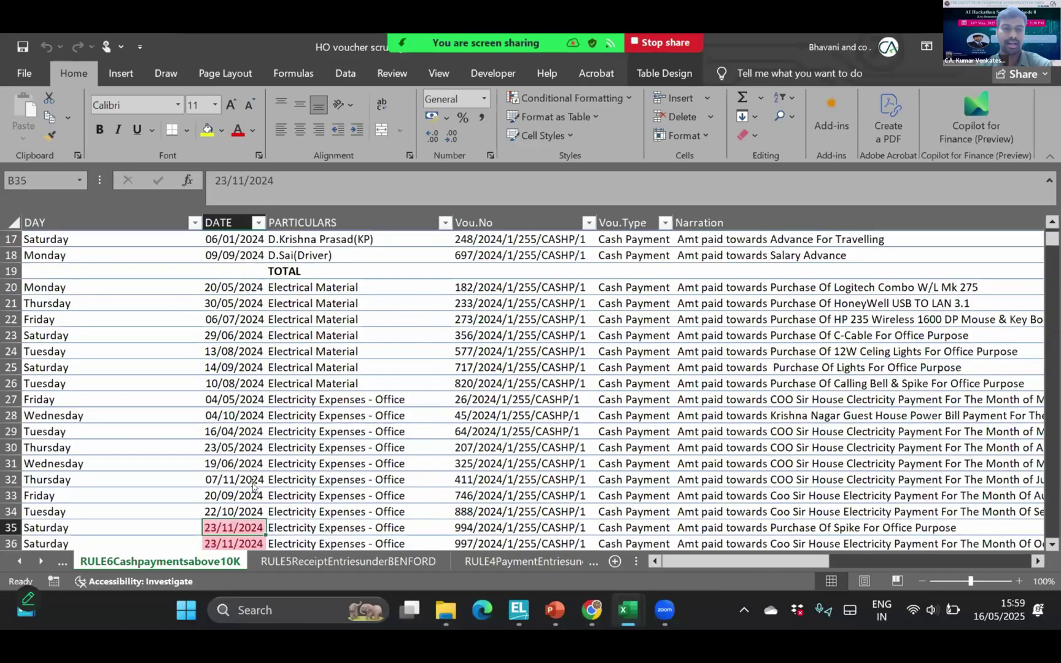
pyautogui.press('Down')
pyautogui.press('Down')
pyautogui.press('Down')
pyautogui.press('Down')
pyautogui.press('Down')
pyautogui.press('Down')
pyautogui.press('Down')
pyautogui.press('Down')
pyautogui.press('Down')
pyautogui.press('Down')
pyautogui.press('Down')
pyautogui.press('Down')
pyautogui.press('Down')
pyautogui.press('Down')
pyautogui.press('Down')
pyautogui.press('Down')
pyautogui.press('Down')
pyautogui.press('Down')
pyautogui.press('Down')
pyautogui.press('Down')
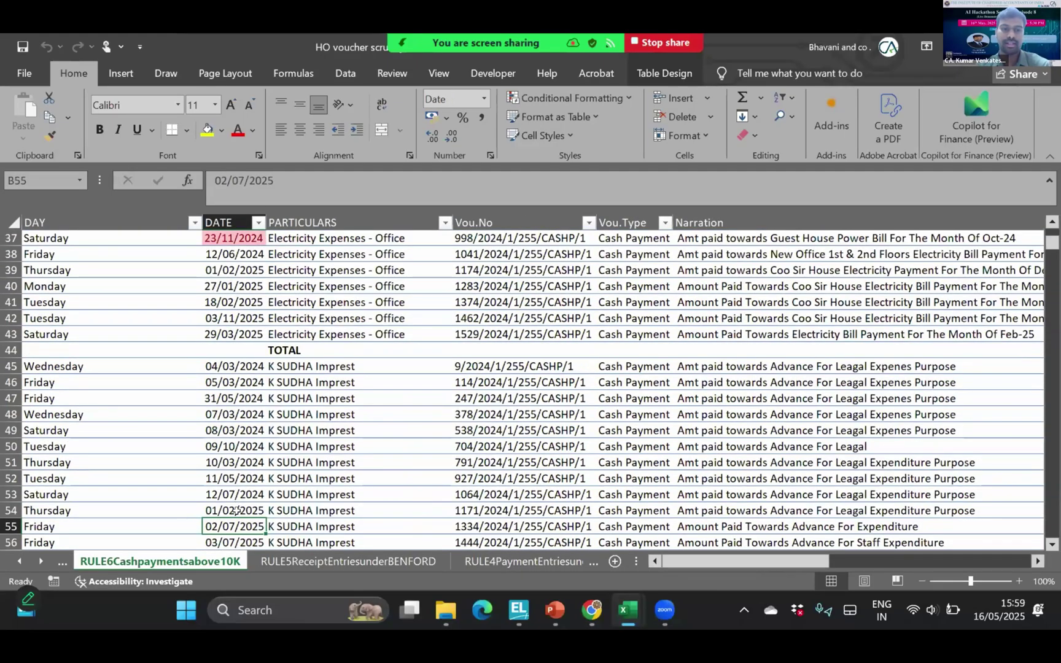
pyautogui.press('Down')
pyautogui.press('Down')
pyautogui.press('Down')
pyautogui.press('Down')
pyautogui.press('Down')
pyautogui.press('Down')
pyautogui.press('Down')
pyautogui.press('Down')
pyautogui.press('Down')
pyautogui.press('Down')
pyautogui.press('Down')
pyautogui.press('Down')
pyautogui.press('Down')
pyautogui.press('Down')
pyautogui.press('Down')
pyautogui.press('Down')
pyautogui.press('Down')
pyautogui.press('Down')
pyautogui.press('Down')
pyautogui.press('Down')
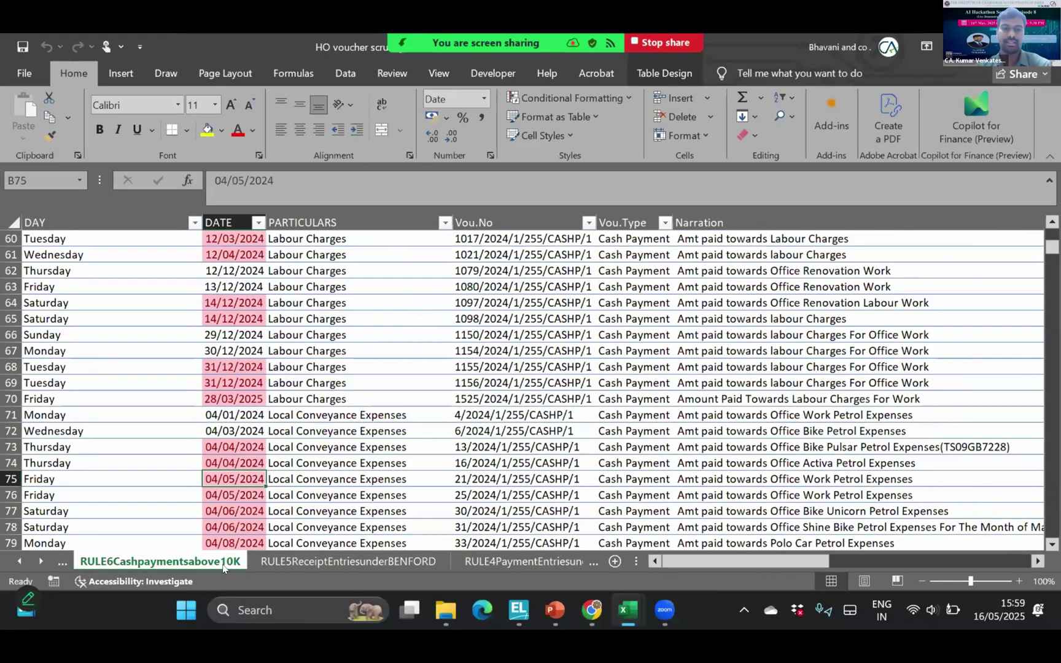
pyautogui.press('Down')
pyautogui.press('Down')
pyautogui.press('Down')
pyautogui.press('Down')
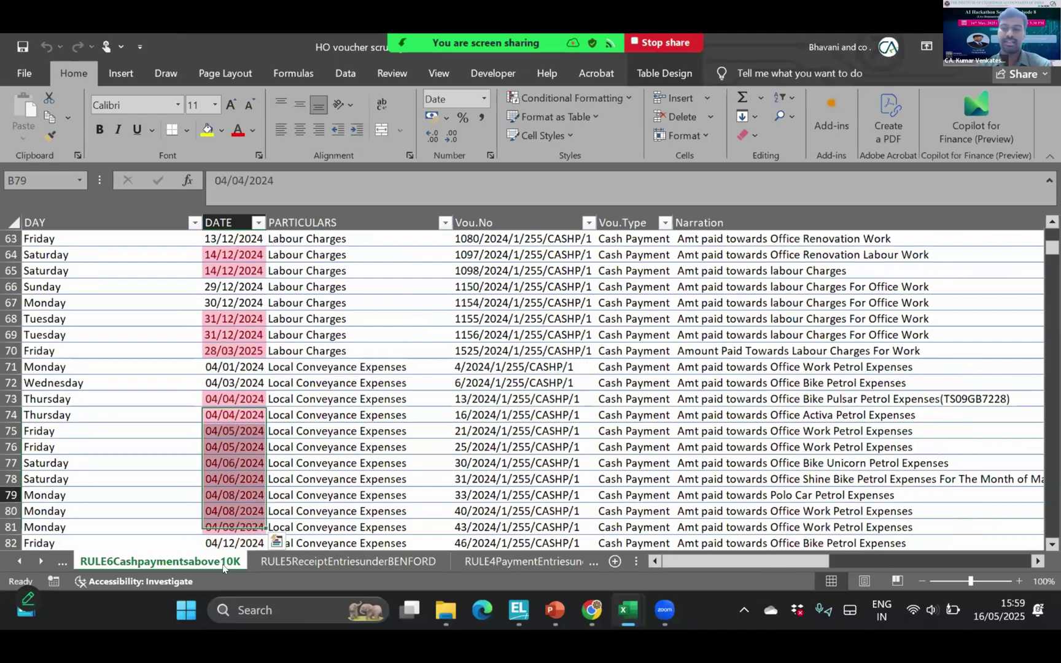
pyautogui.click(223, 567)
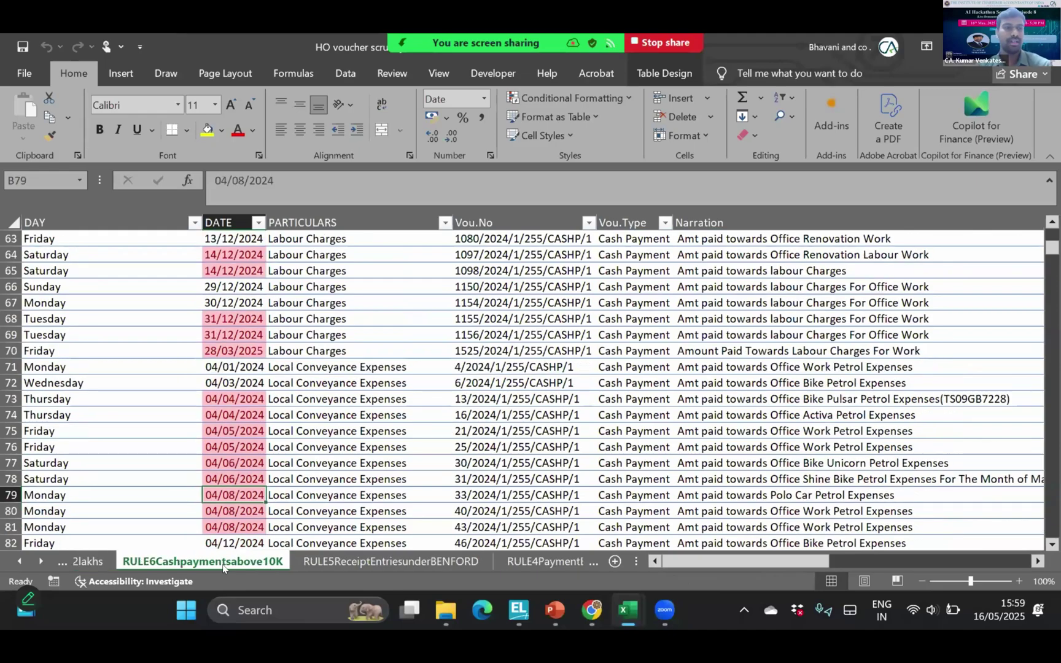
# Open the Rule 8 journal entries sheet and select the first five PARTICULARS entries, C4 to C8.
pyautogui.hotkey('ctrl', 'pageup')
pyautogui.hotkey('ctrl', 'pageup')
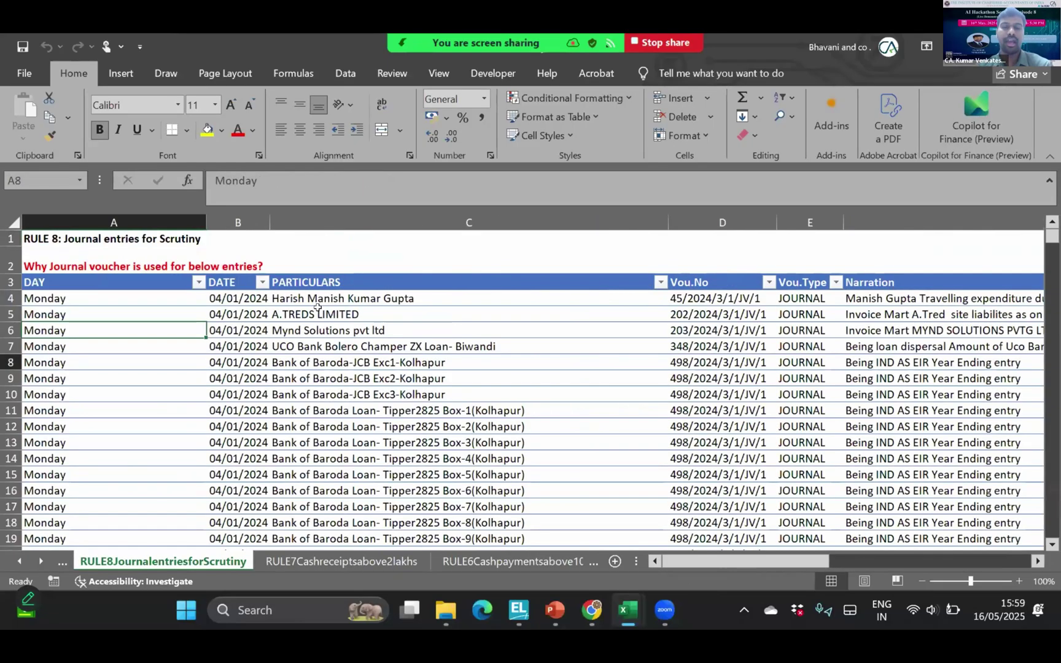
pyautogui.click(312, 363)
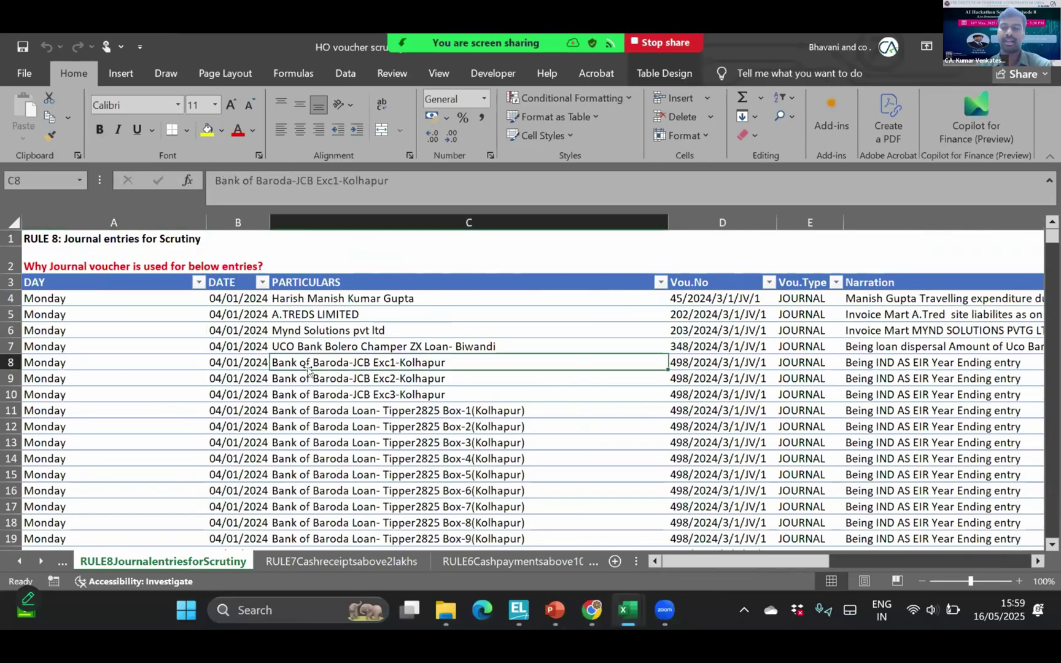
pyautogui.moveTo(313, 299); pyautogui.dragTo(308, 367)
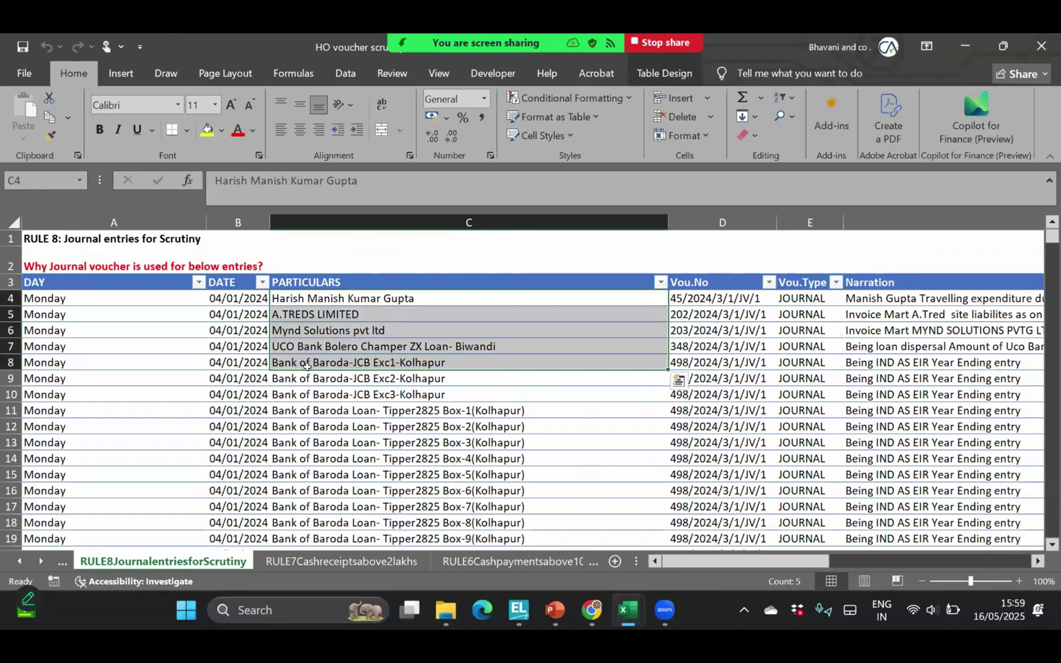
# View the Rule 10 high value SALES sheet and return through the lower-numbered rule sheets to the Summary sheet.
pyautogui.hotkey('ctrl', 'pageup')
pyautogui.hotkey('ctrl', 'pageup')
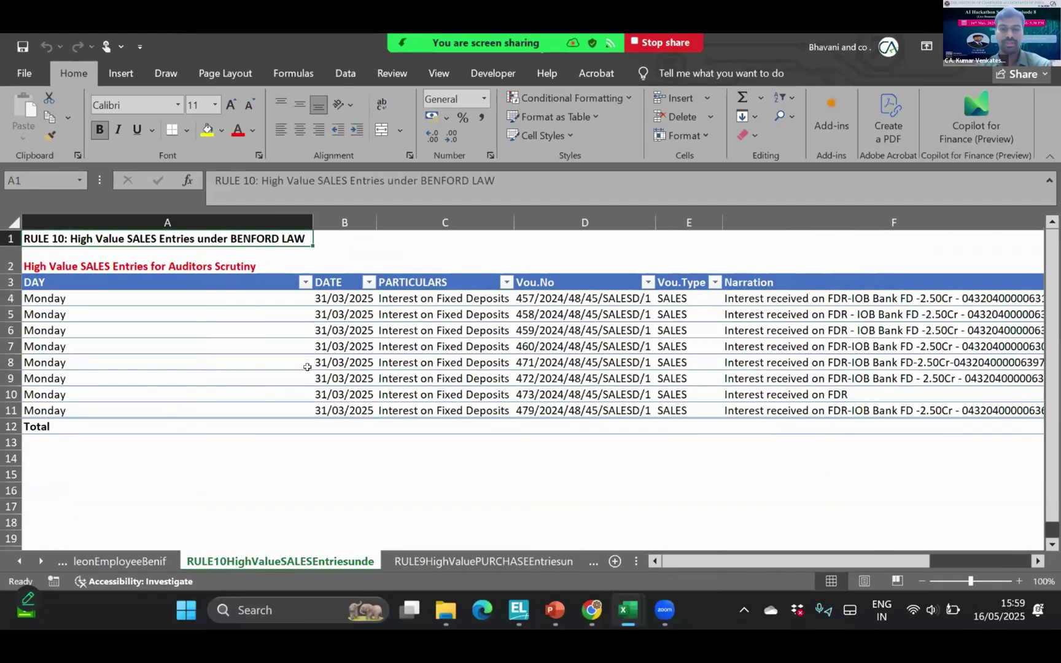
pyautogui.hotkey('ctrl', 'pagedown')
pyautogui.hotkey('ctrl', 'pagedown')
pyautogui.hotkey('ctrl', 'pagedown')
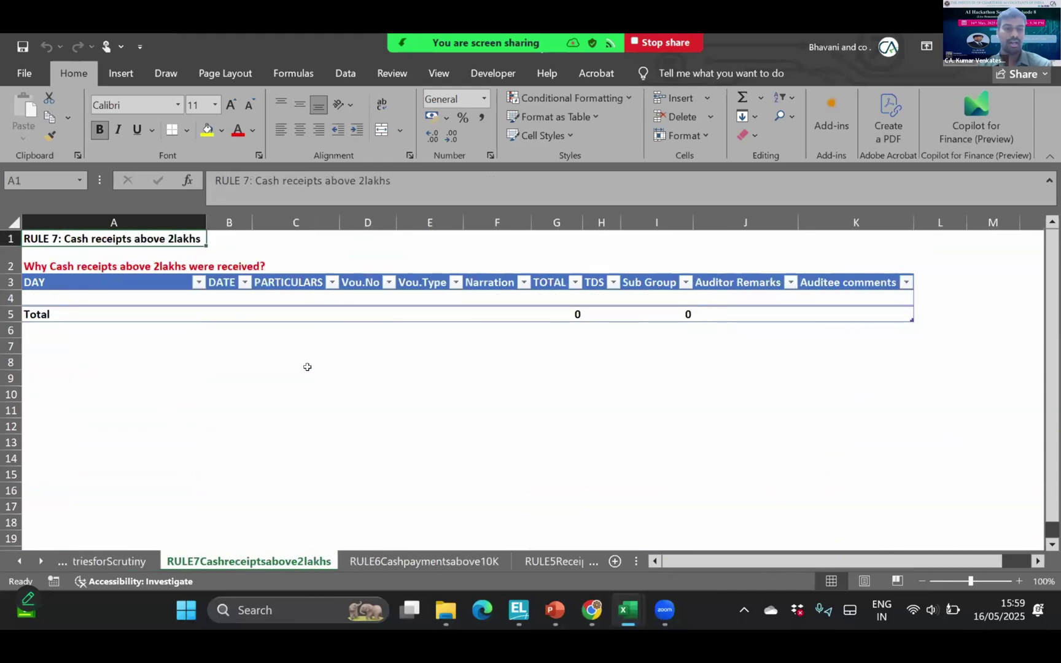
pyautogui.hotkey('ctrl', 'pagedown')
pyautogui.hotkey('ctrl', 'pagedown')
pyautogui.hotkey('ctrl', 'pagedown')
pyautogui.hotkey('ctrl', 'pagedown')
pyautogui.hotkey('ctrl', 'pagedown')
pyautogui.hotkey('ctrl', 'pagedown')
pyautogui.hotkey('ctrl', 'pagedown')
# Select the Rule Name entries from A2 to the end of the Summary table to view all the rules.
pyautogui.press('Left')
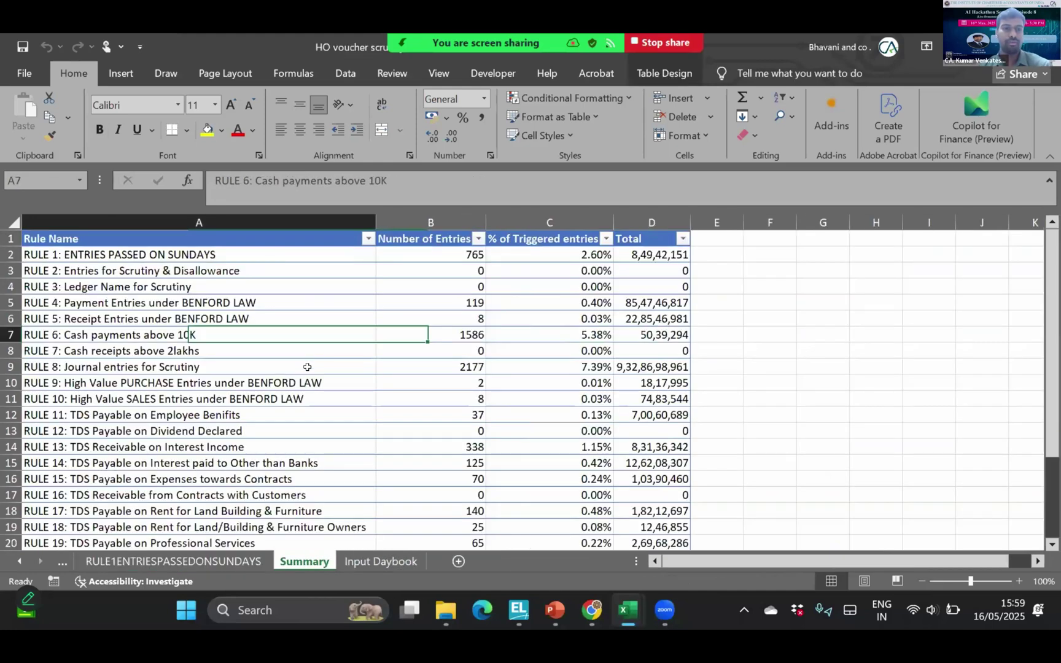
pyautogui.press('Up')
pyautogui.press('Up')
pyautogui.press('Up')
pyautogui.press('Up')
pyautogui.press('Up')
pyautogui.hotkey('ctrl', 'shift', 'Down')
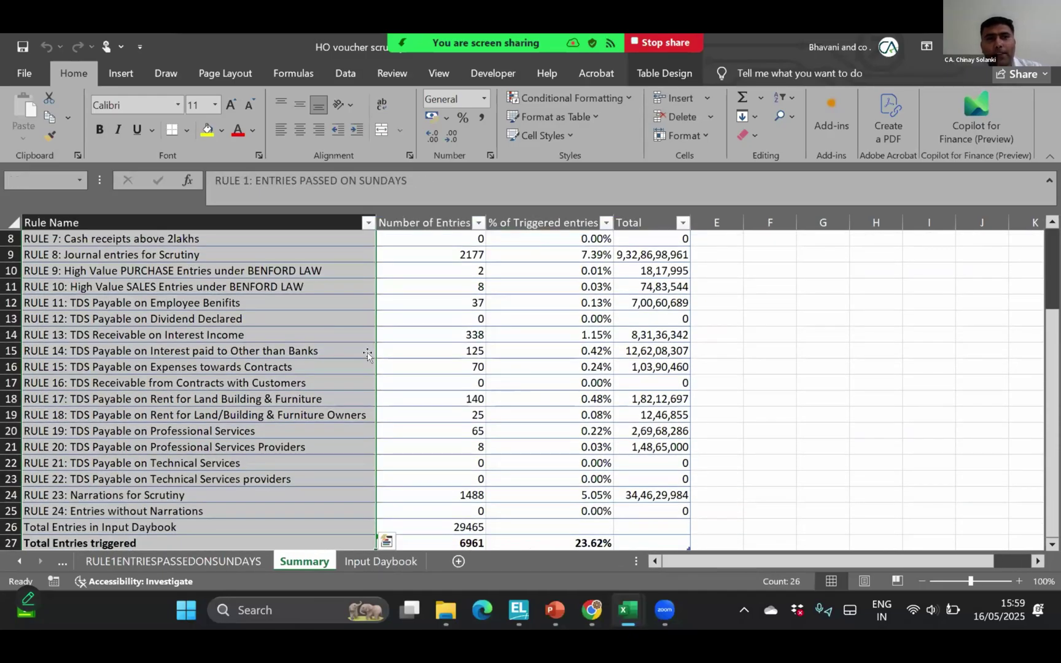
pyautogui.click(366, 355)
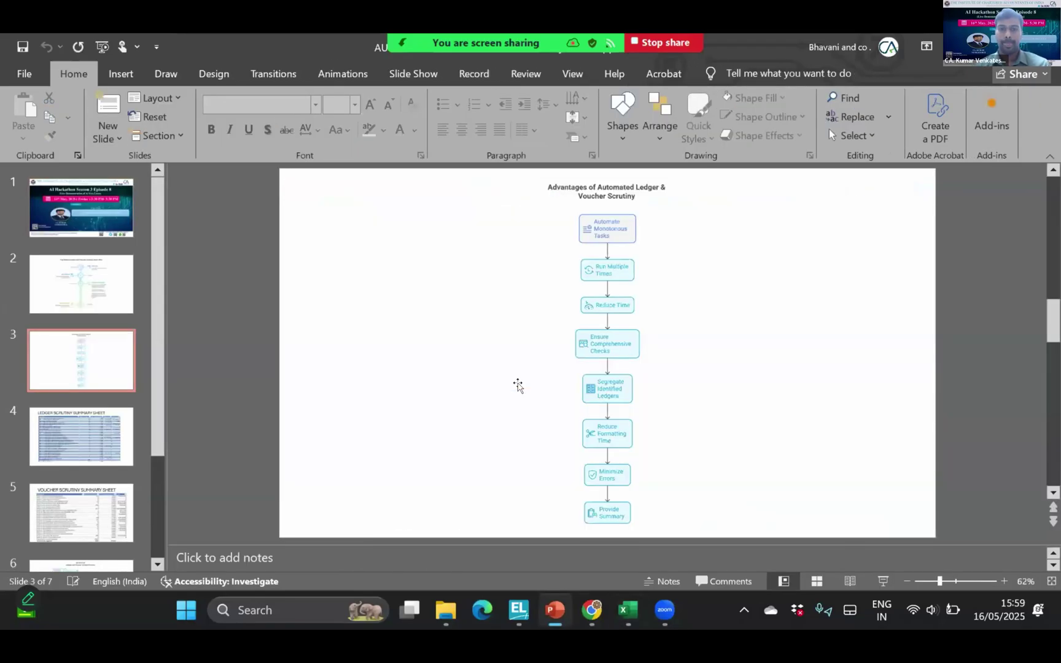
# In PowerPoint, go from the advantages slide through the output slide to the closing Q&A slide, and stop the screen share.
pyautogui.scroll(-3, 519, 387)
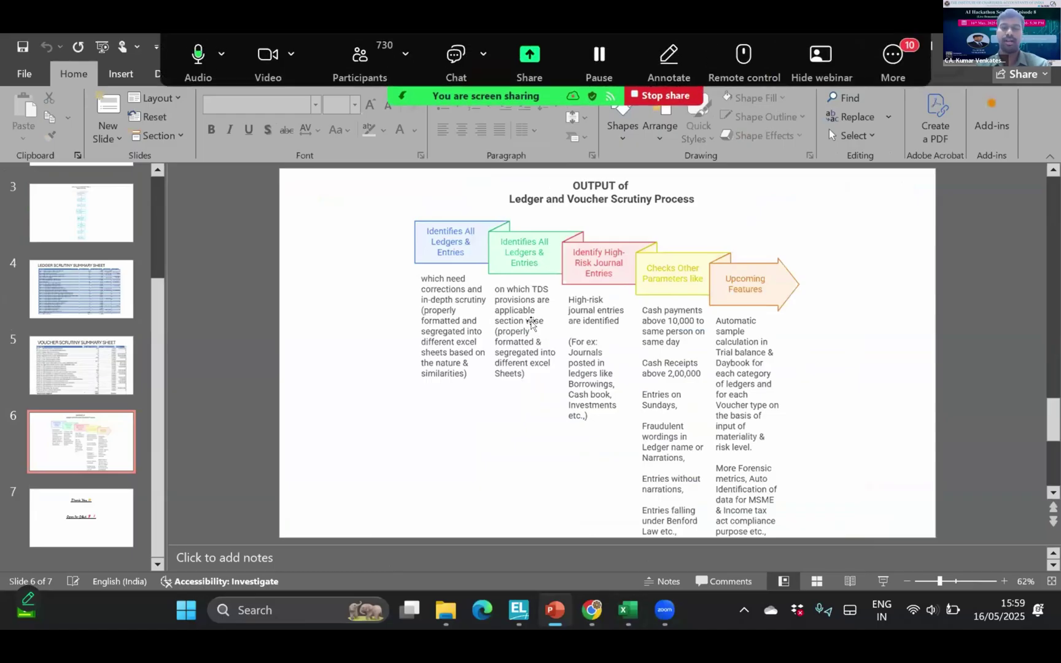
pyautogui.scroll(-1, 630, 282)
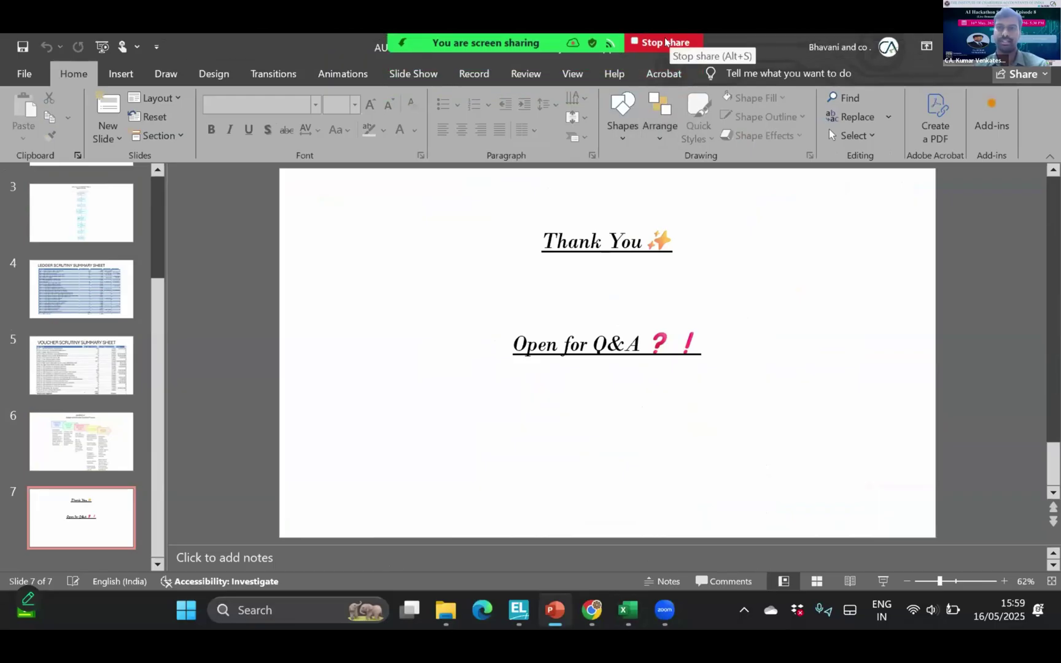
pyautogui.click(667, 41)
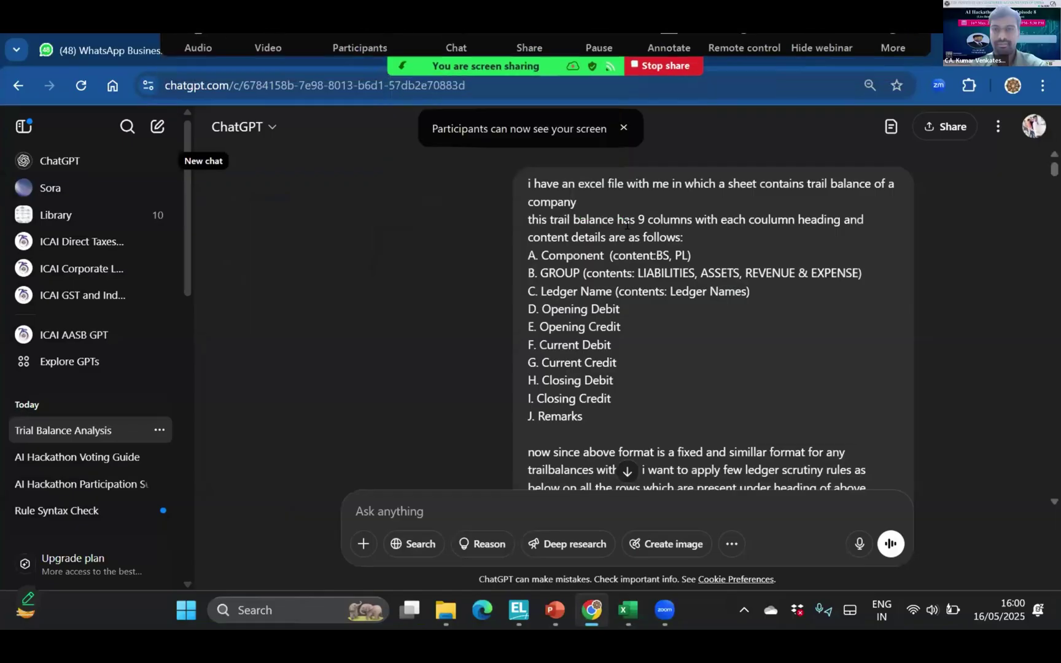
# In the ChatGPT Trial Balance Analysis chat, highlight the prompt's introduction and its list of trial balance column headings.
pyautogui.moveTo(533, 184); pyautogui.dragTo(635, 219)
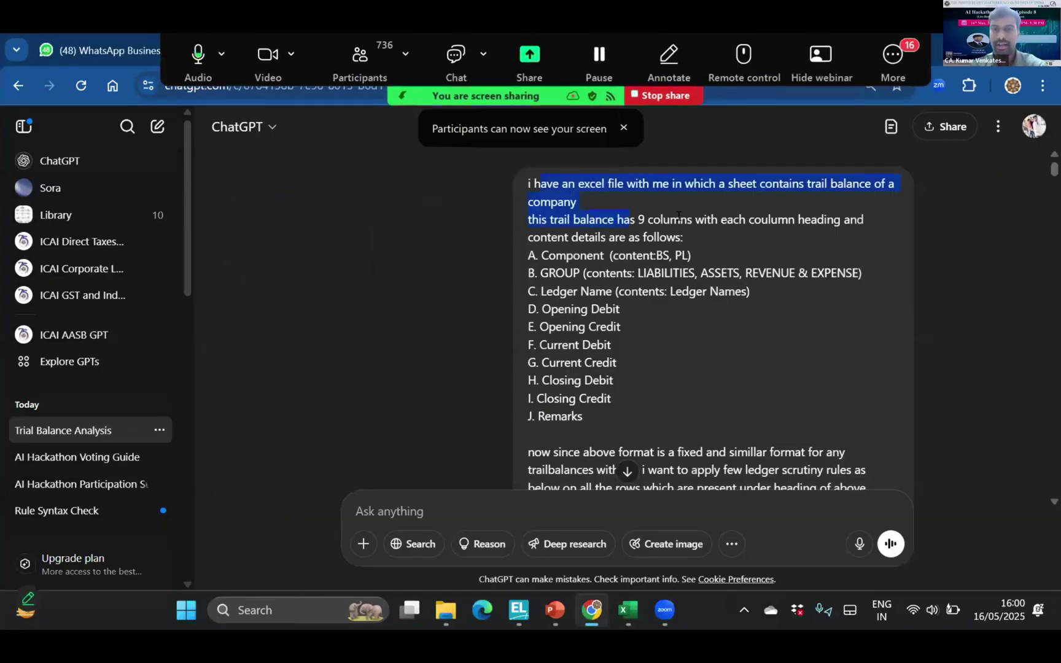
pyautogui.moveTo(564, 201); pyautogui.dragTo(674, 256)
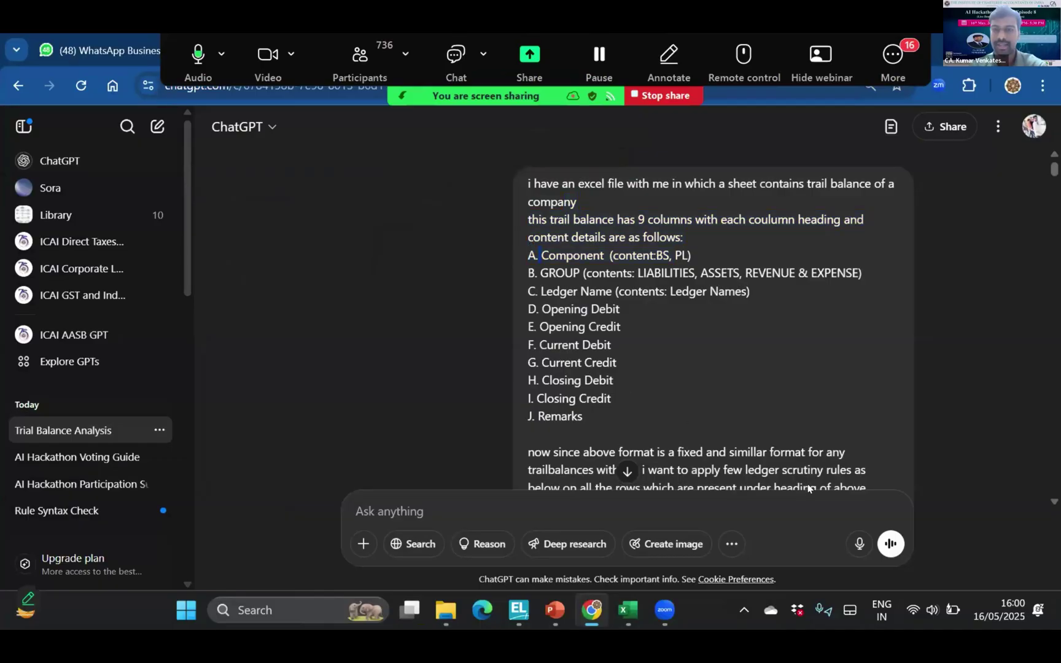
pyautogui.moveTo(539, 255); pyautogui.dragTo(592, 381)
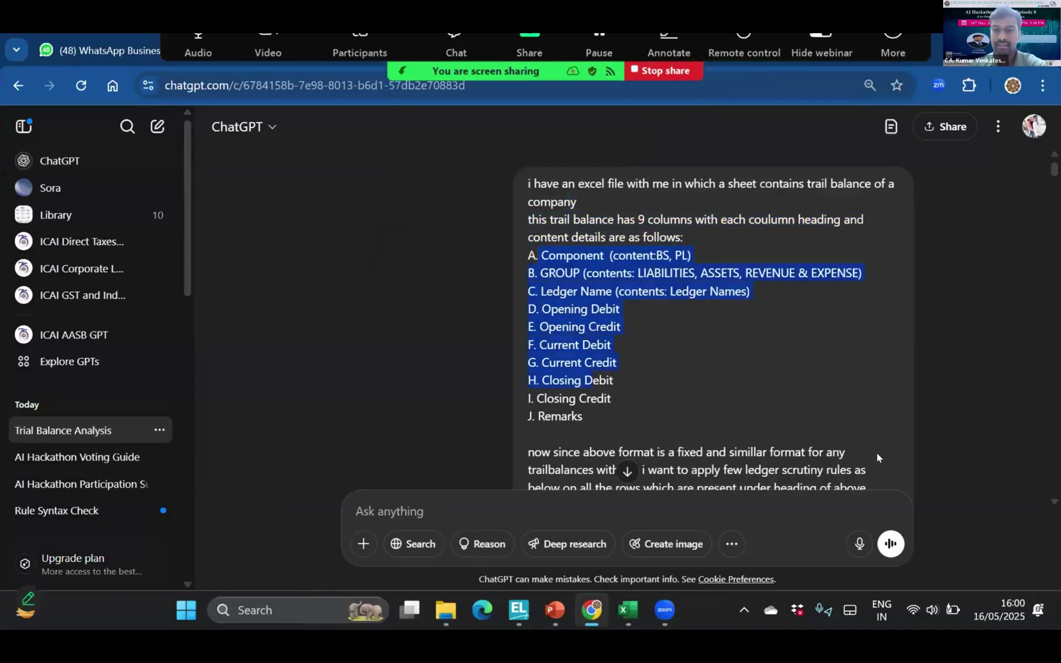
pyautogui.click(992, 490)
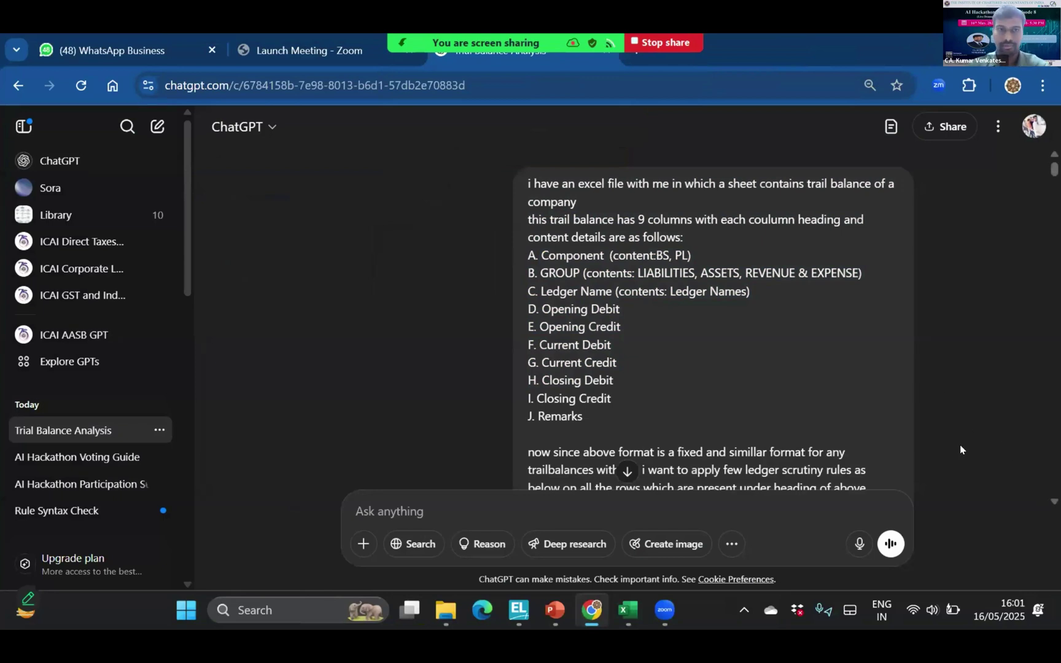
# Read the ledger scrutiny rules 1 to 4, written as IF formulas, in the Trial Balance Analysis prompt.
pyautogui.scroll(-3, 959, 449)
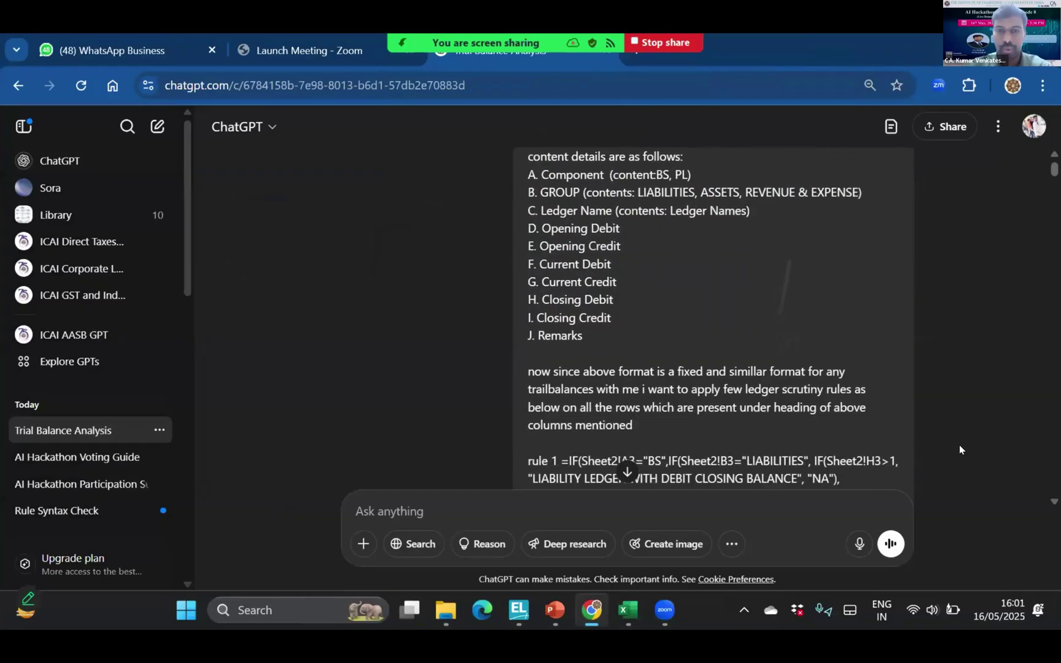
pyautogui.scroll(-2, 959, 449)
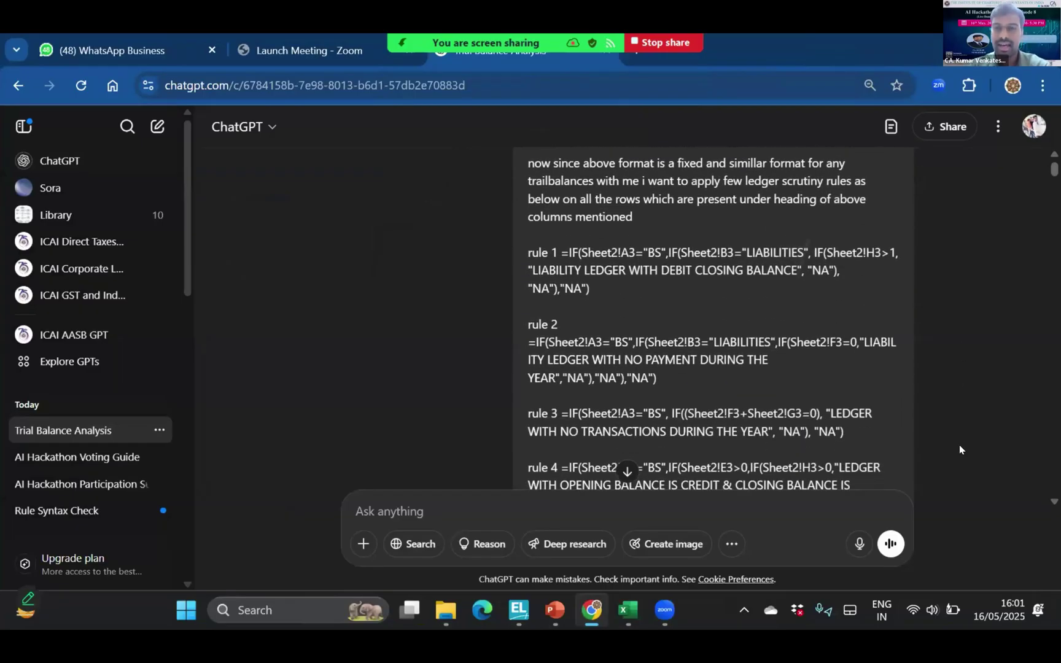
pyautogui.scroll(-1, 959, 450)
pyautogui.scroll(1, 959, 449)
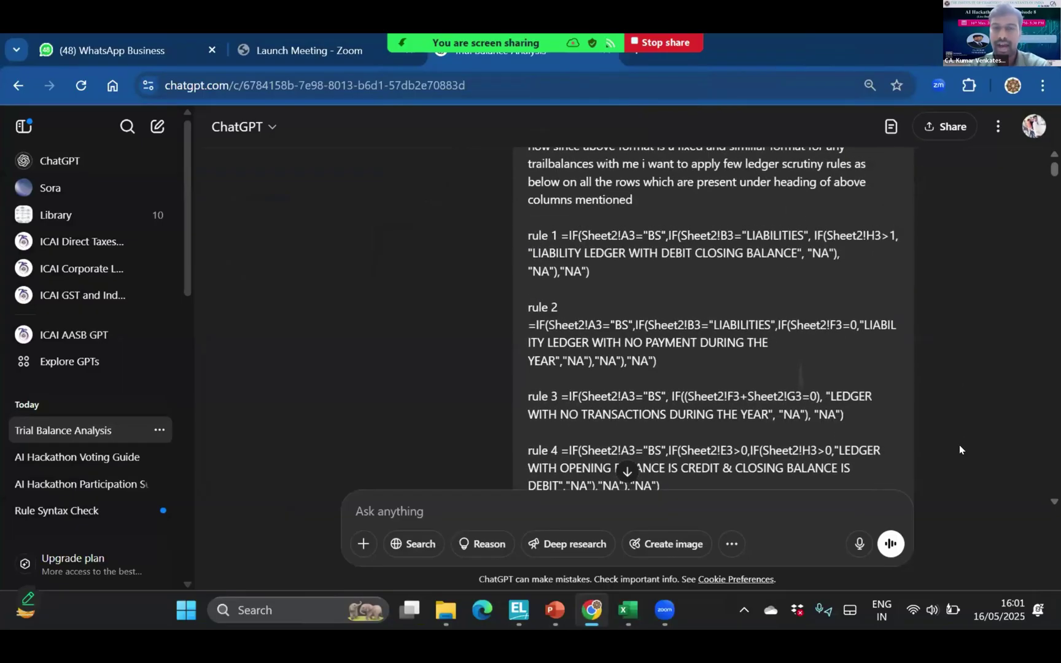
# Read ledger scrutiny rules 5 to 8 and the closing request for VBA code that works on any trial balance sheet.
pyautogui.scroll(1, 959, 450)
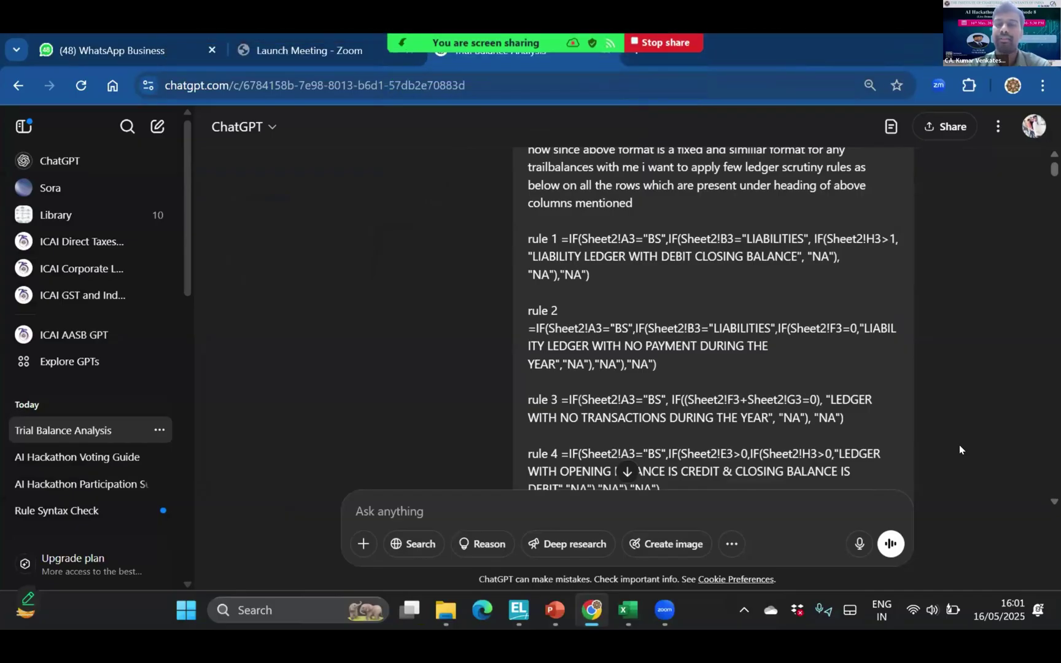
pyautogui.scroll(-5, 959, 446)
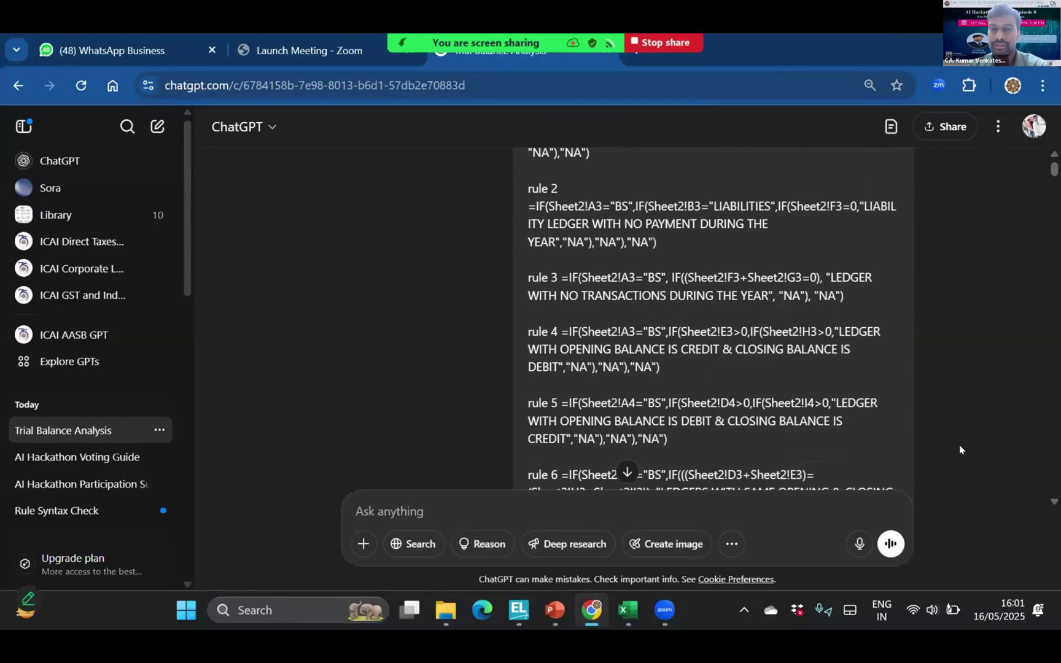
pyautogui.scroll(-5, 959, 446)
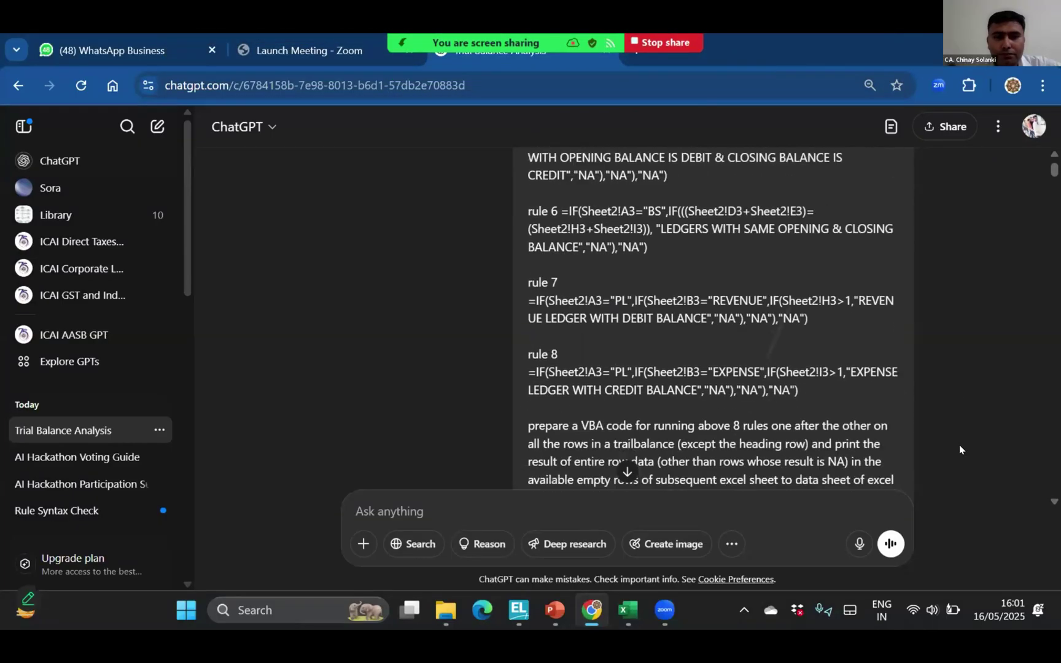
pyautogui.scroll(5, 959, 445)
pyautogui.scroll(-3, 959, 444)
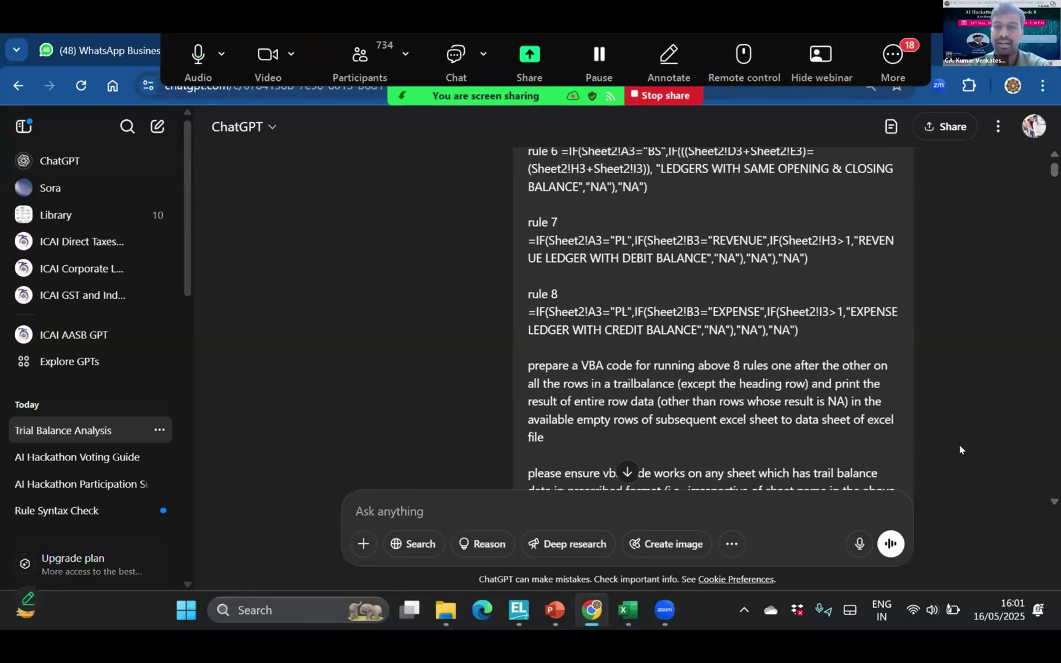
pyautogui.scroll(-10, 959, 445)
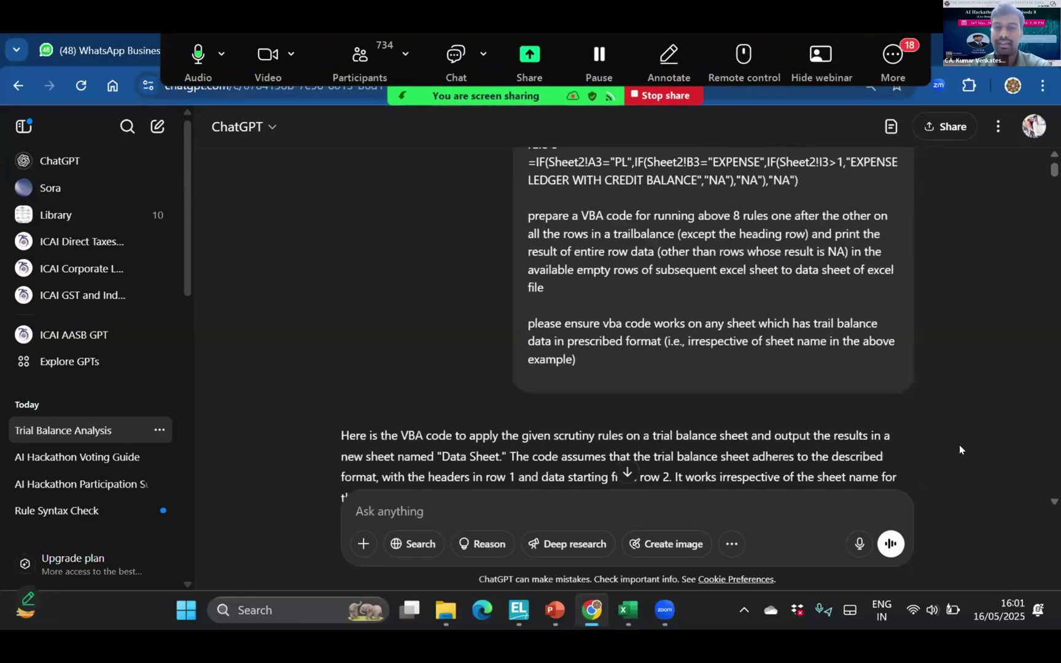
# Skim ChatGPT's VBA code replies through to the end of the conversation, and return to the opening trial balance prompt.
pyautogui.scroll(-15, 959, 444)
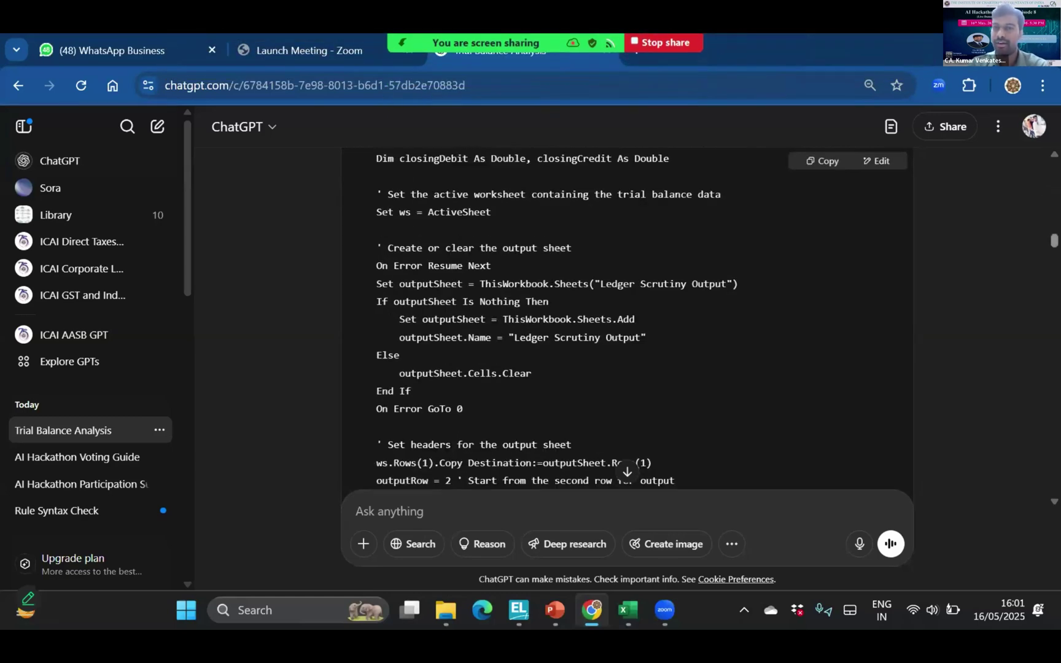
pyautogui.scroll(-20, 626, 319)
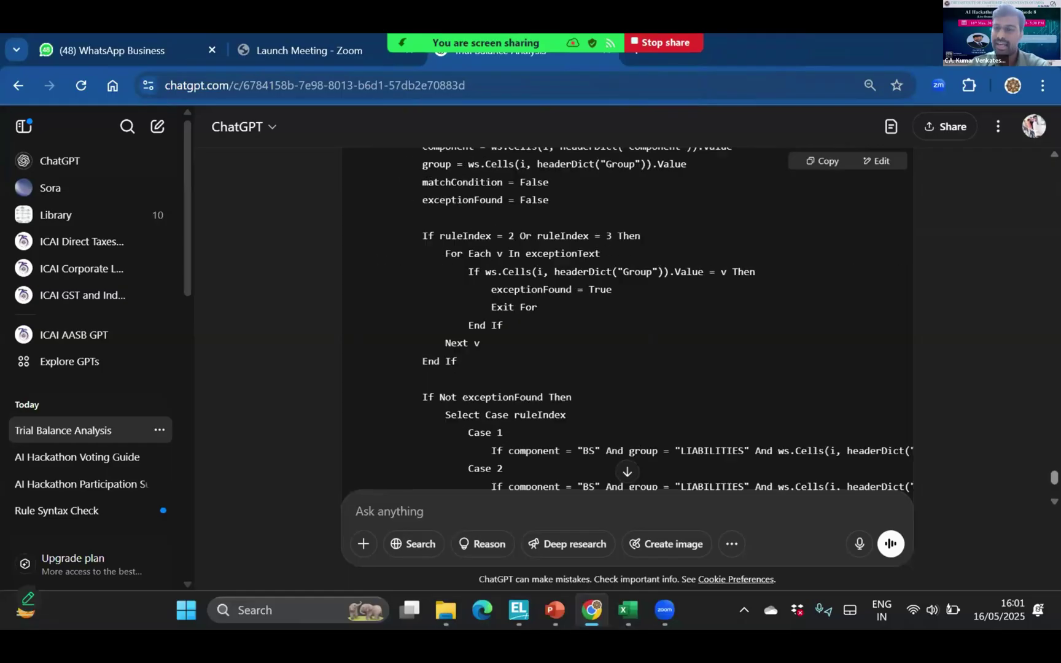
pyautogui.scroll(-20, 626, 320)
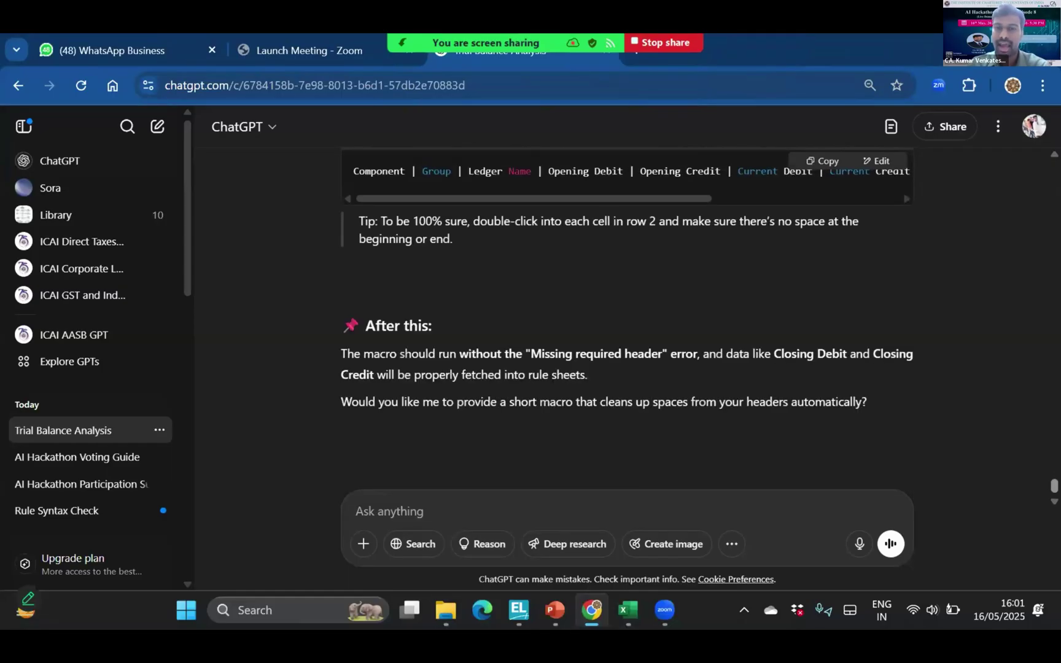
pyautogui.scroll(20, 626, 319)
pyautogui.scroll(-20, 978, 347)
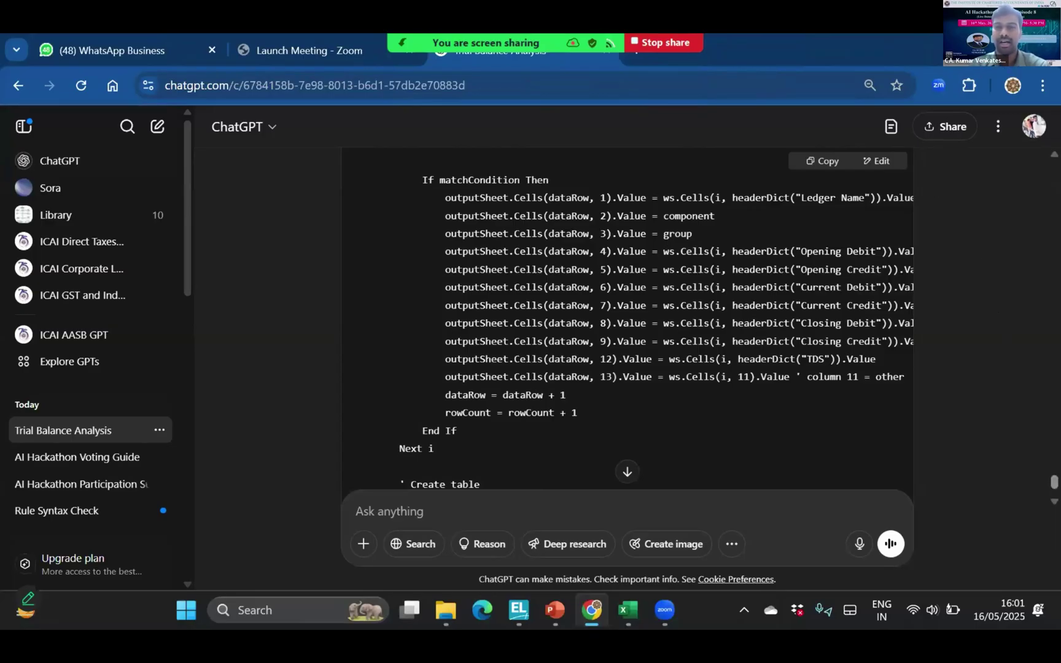
pyautogui.moveTo(1054, 482); pyautogui.dragTo(1054, 169)
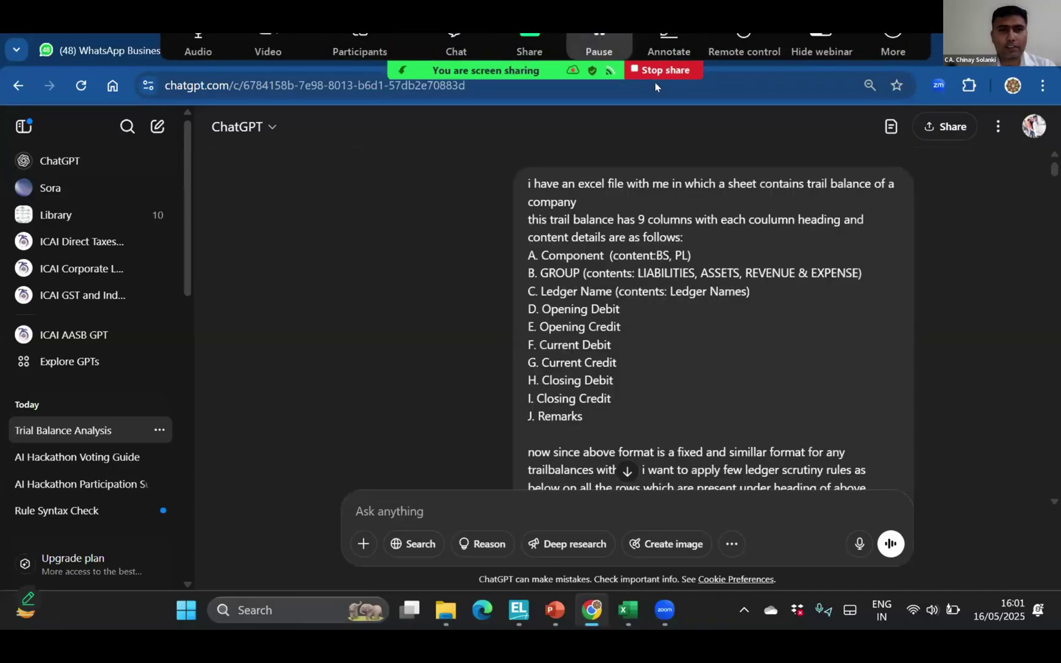